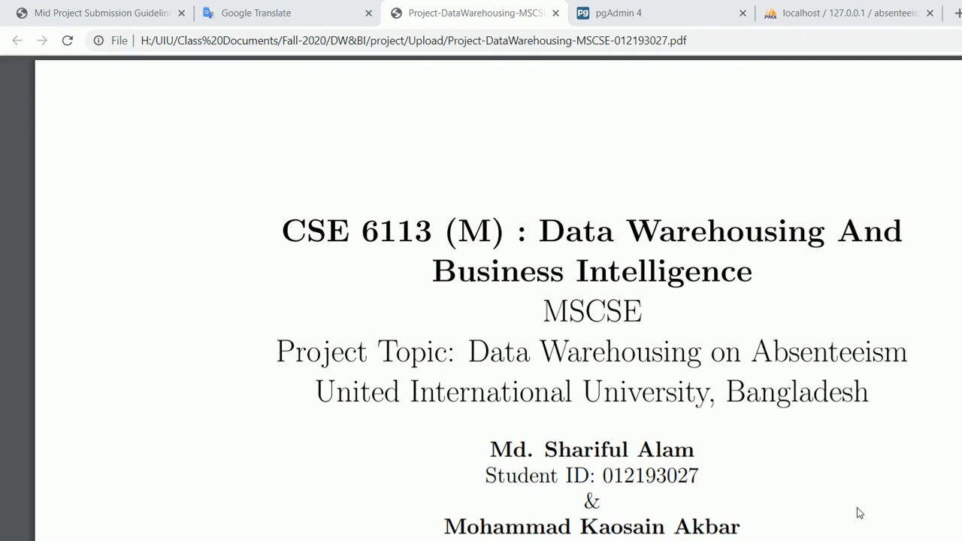
pyautogui.hotkey('alt', 'Tab')
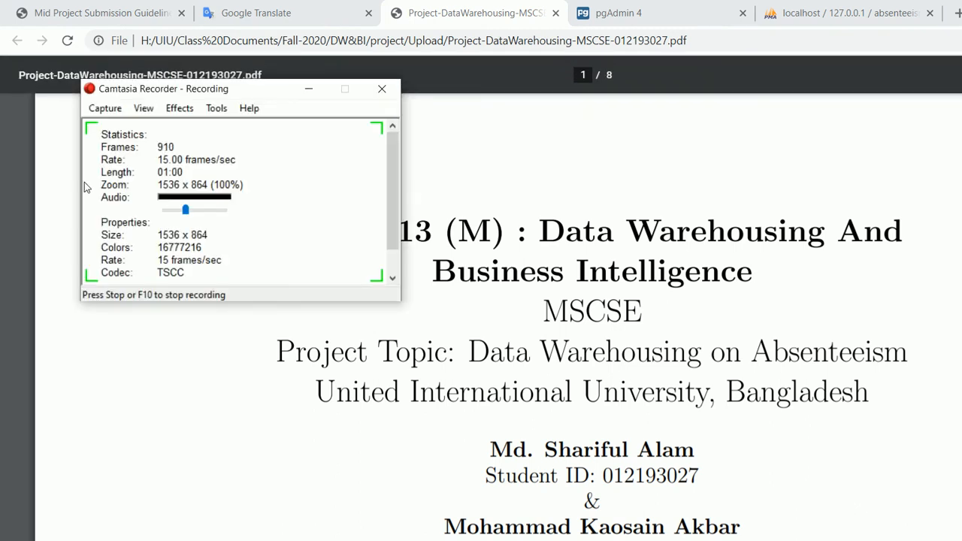
pyautogui.press('Down')
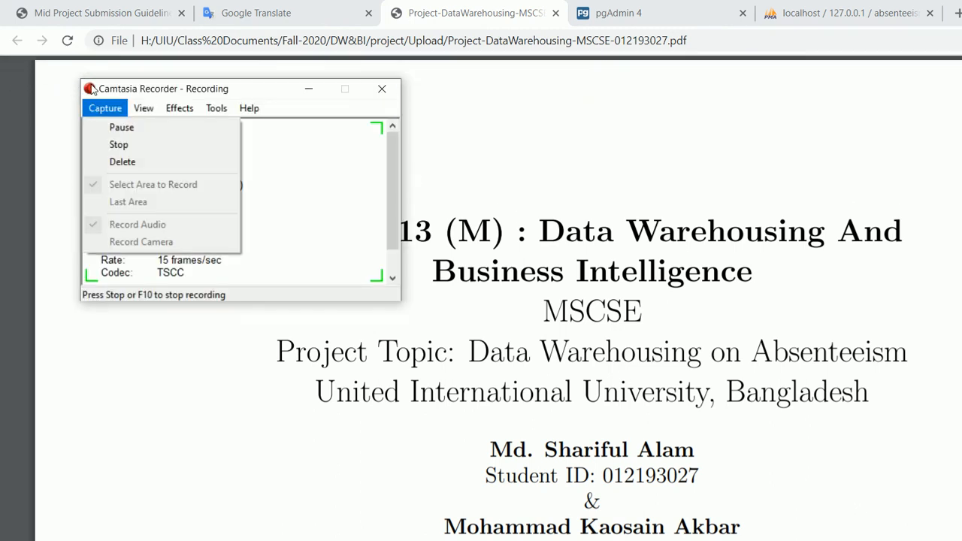
pyautogui.click(117, 127)
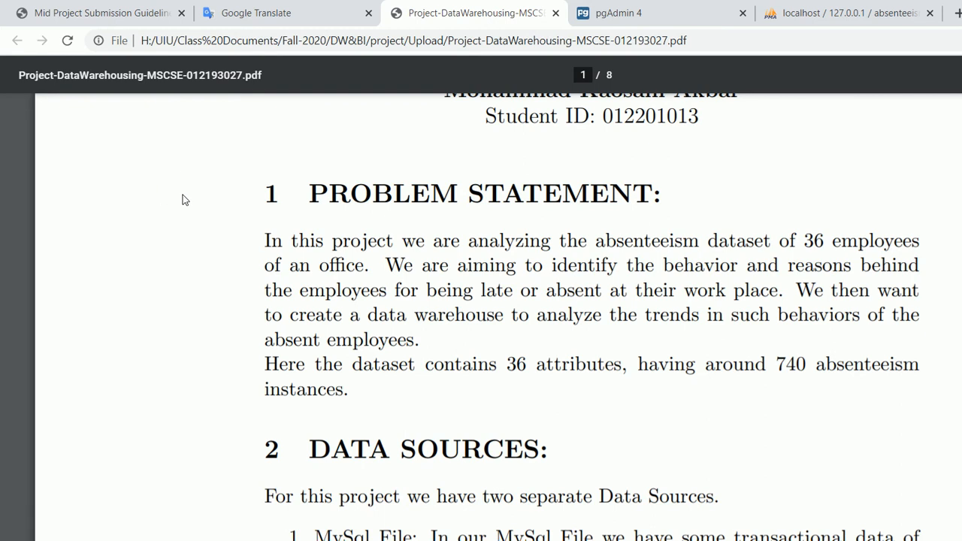
# Review the problem statement and the data sources section, with its MySql and Excel files, in the project report PDF.
pyautogui.scroll(3, 182, 201)
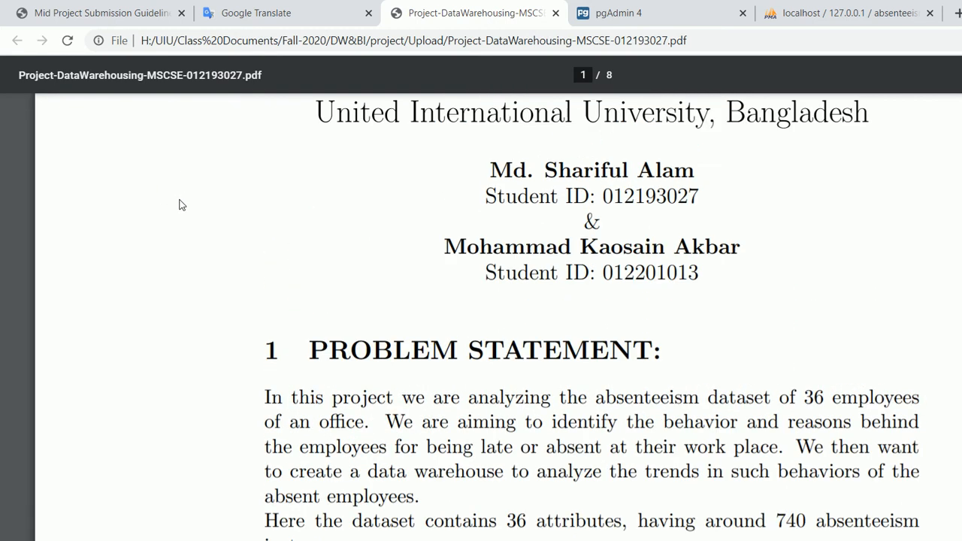
pyautogui.scroll(-7, 181, 204)
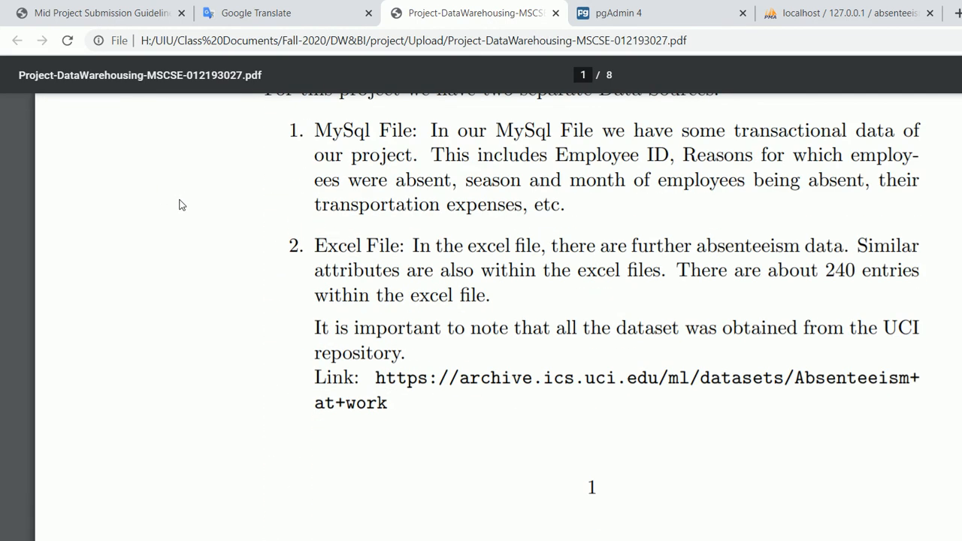
pyautogui.scroll(-2, 173, 113)
pyautogui.scroll(-1, 172, 113)
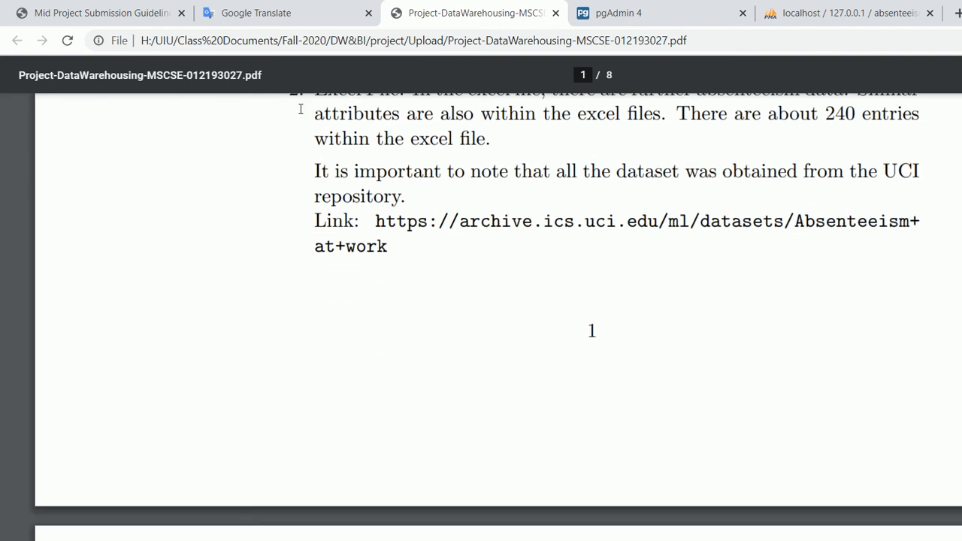
pyautogui.scroll(4, 300, 109)
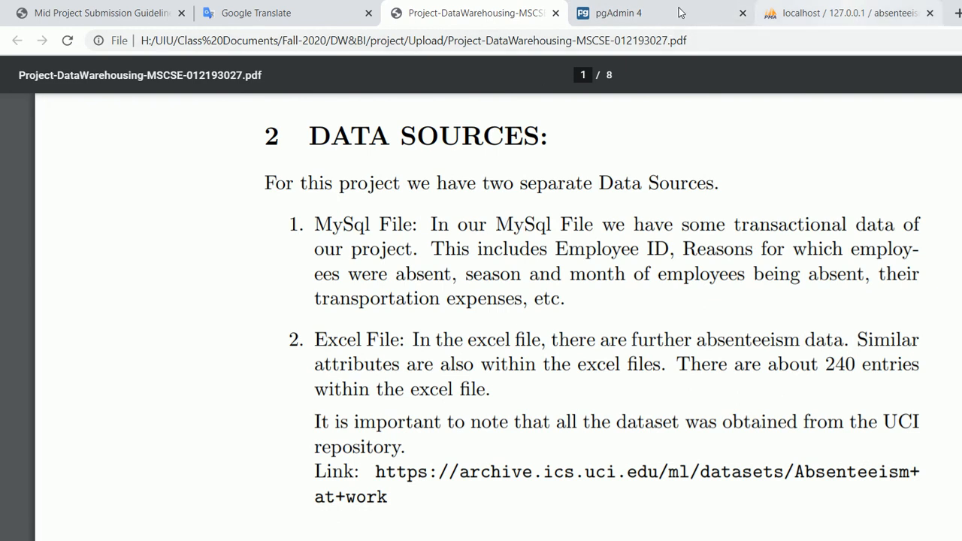
# Switch to phpMyAdmin and browse the absenteeism_records table of the absenteeism database, examining its columns.
pyautogui.click(850, 14)
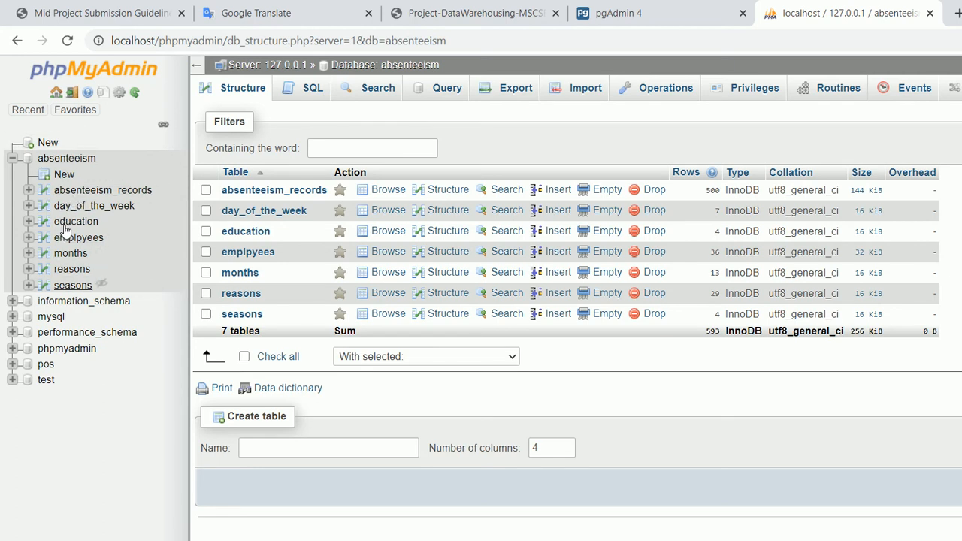
pyautogui.click(88, 158)
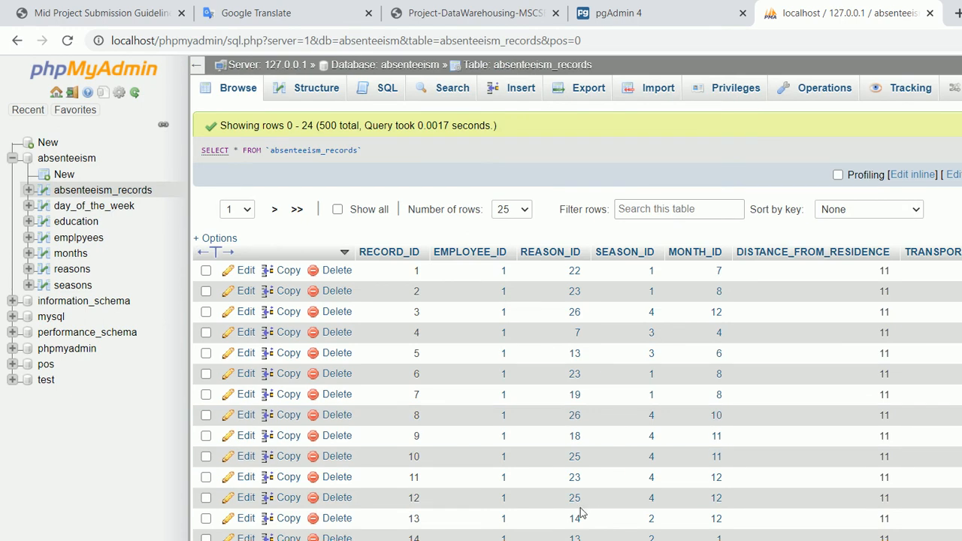
pyautogui.hscroll(5, 584, 516)
pyautogui.hscroll(-4, 699, 531)
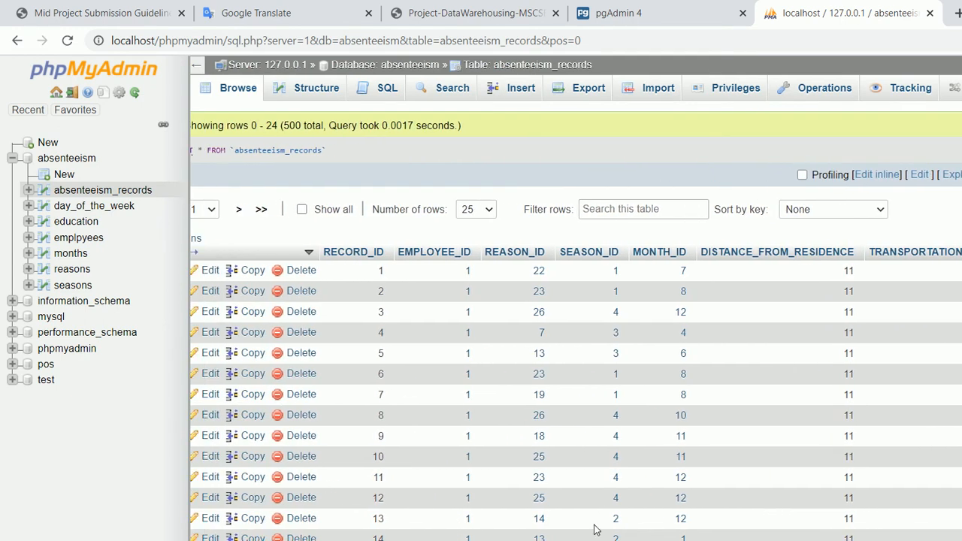
# Browse the lookup tables of the absenteeism database, including education, emplpyees, months and reasons.
pyautogui.click(94, 205)
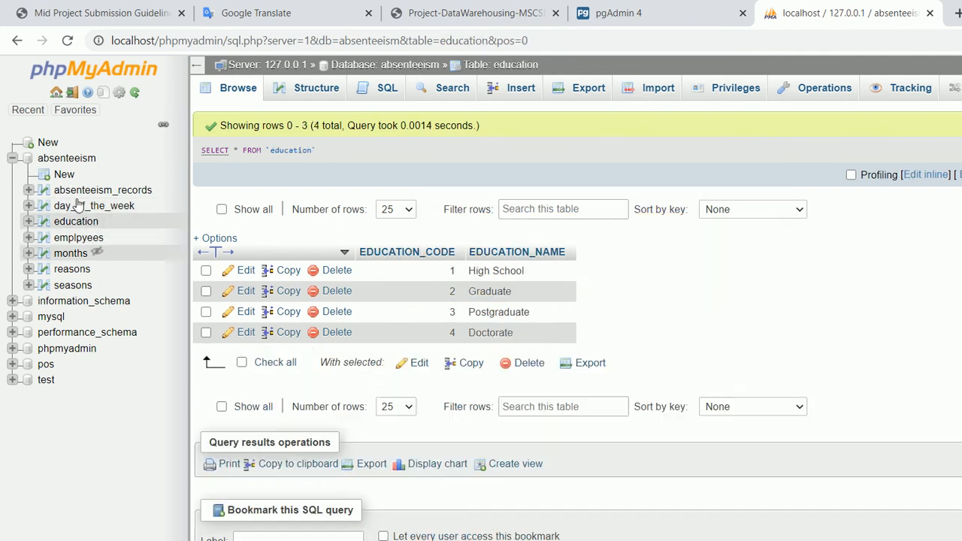
pyautogui.click(78, 238)
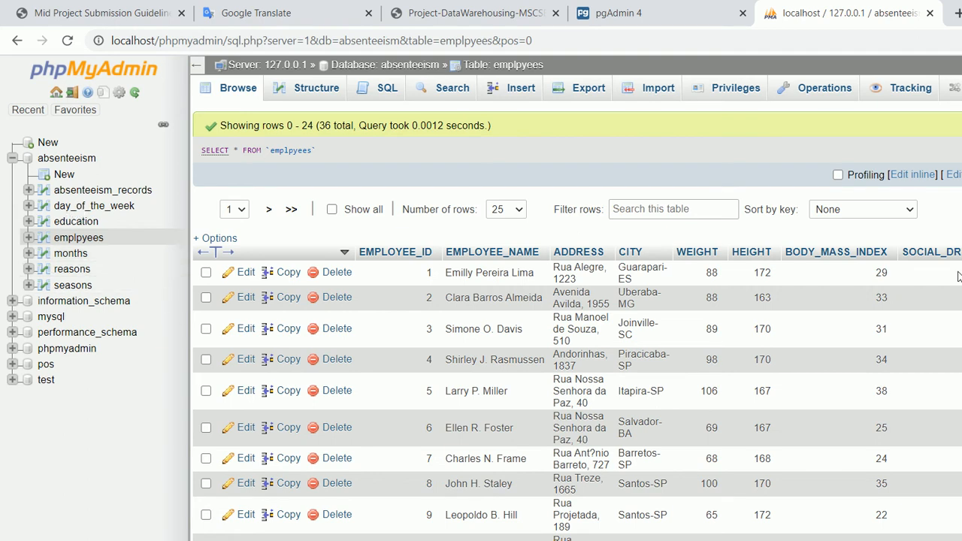
pyautogui.moveTo(959, 209); pyautogui.dragTo(959, 471)
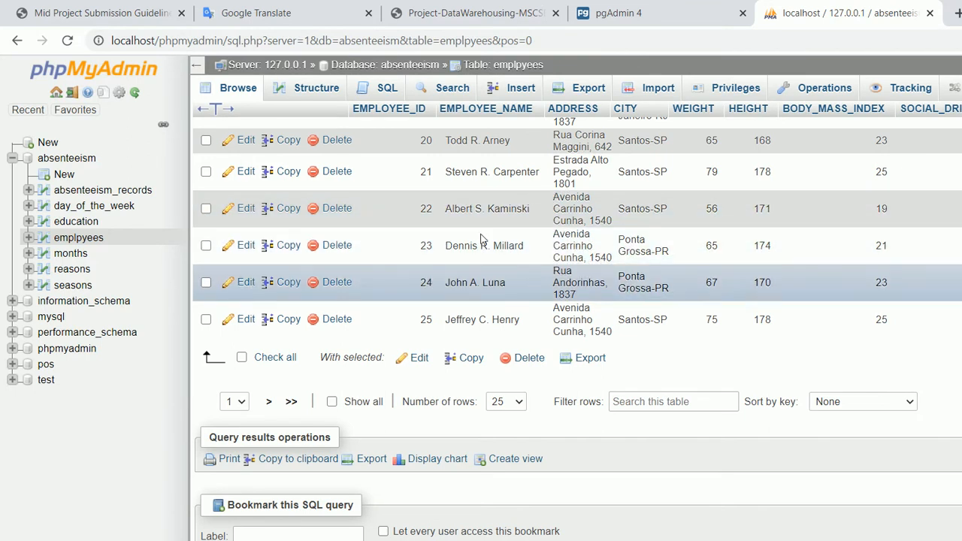
pyautogui.click(47, 255)
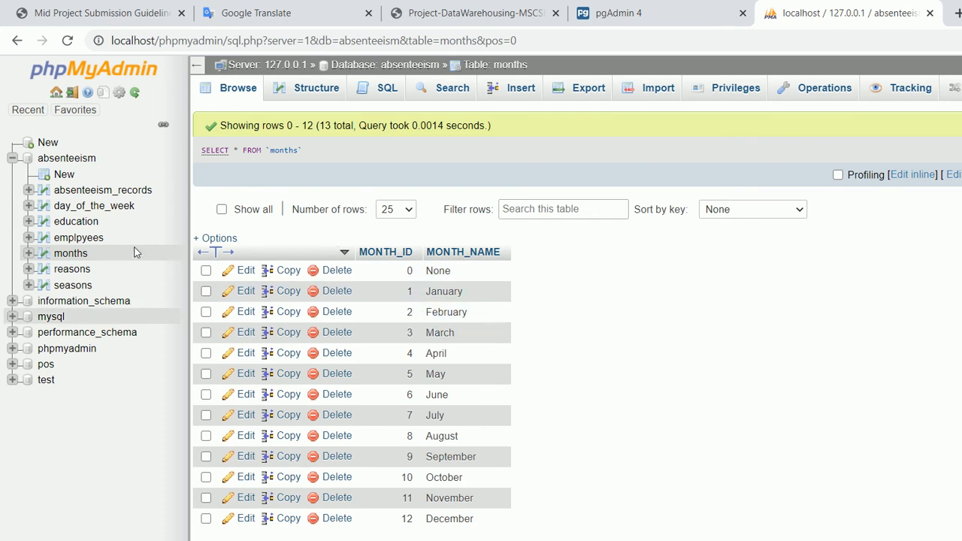
pyautogui.click(72, 269)
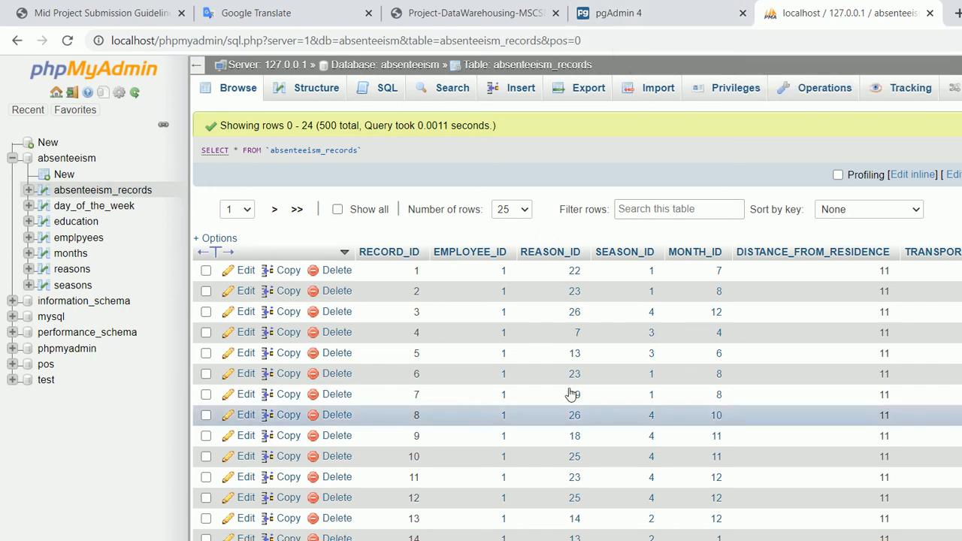
# Look briefly at the Absenteeism_Records_CSV workbook in Excel, then return to the absenteeism_records table in phpMyAdmin.
pyautogui.click(577, 537)
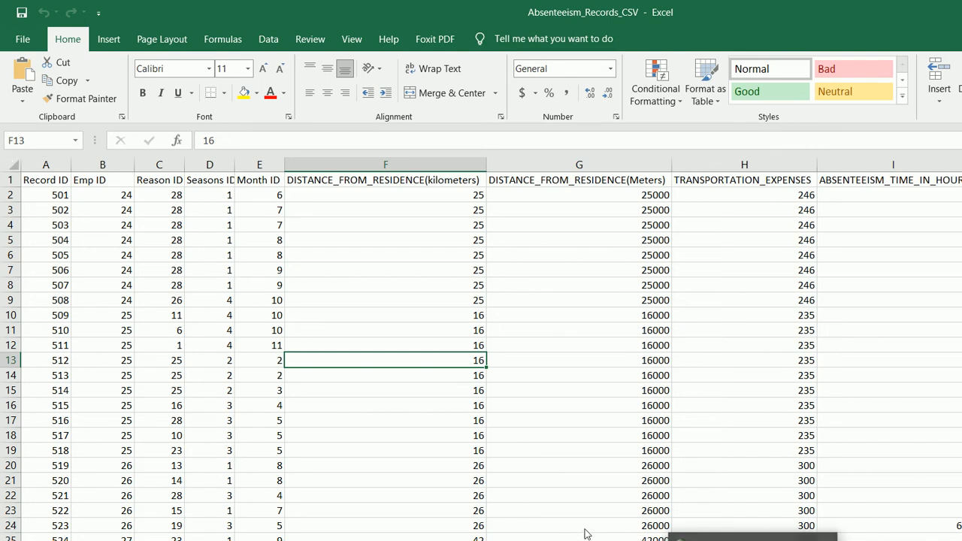
pyautogui.moveTo(478, 532)
pyautogui.click(489, 491)
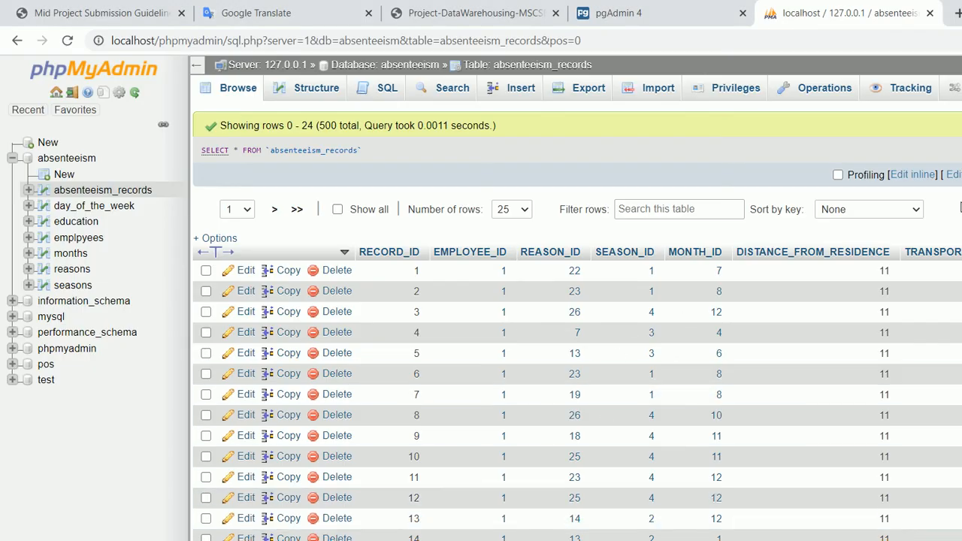
# Show 100 rows per page for absenteeism_records and view the final records on the last page.
pyautogui.scroll(-6, 421, 289)
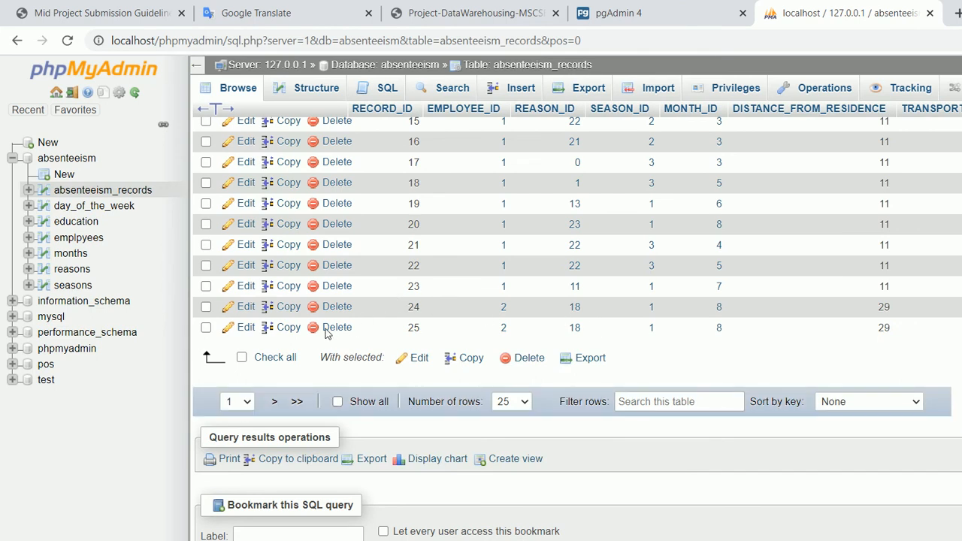
pyautogui.click(518, 403)
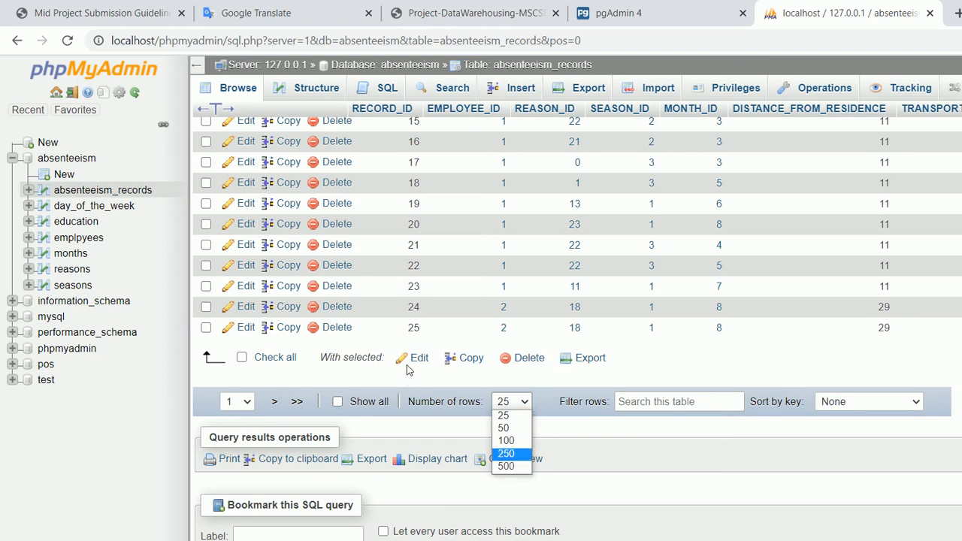
pyautogui.click(506, 441)
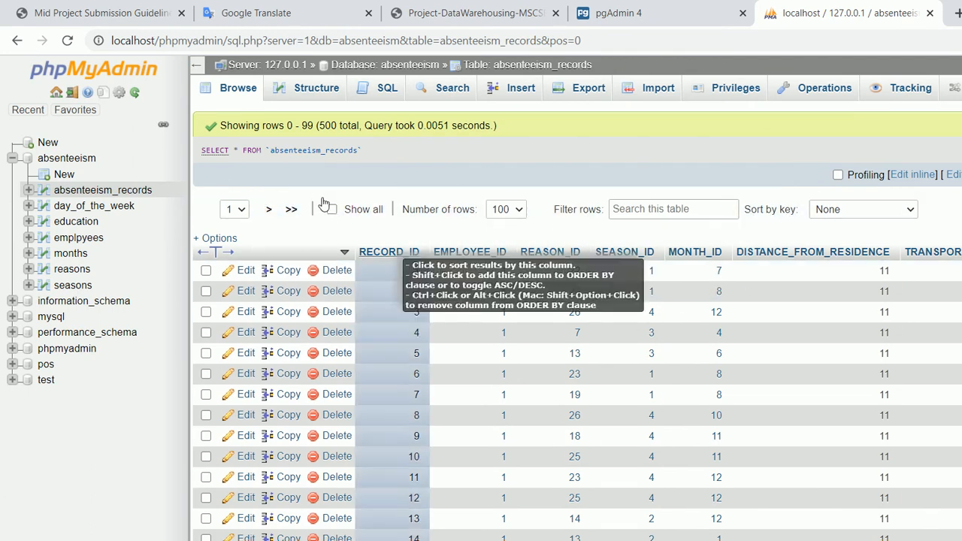
pyautogui.click(291, 209)
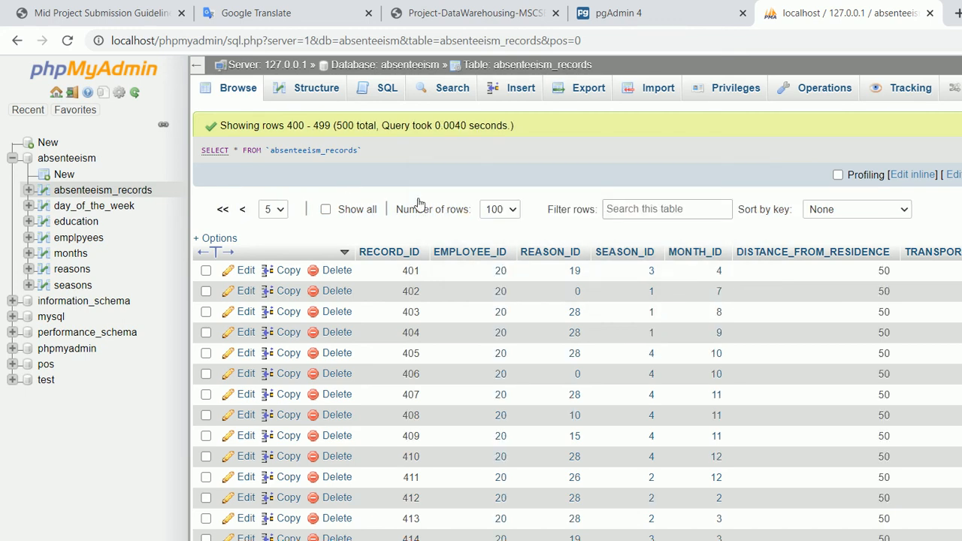
pyautogui.scroll(-20, 954, 338)
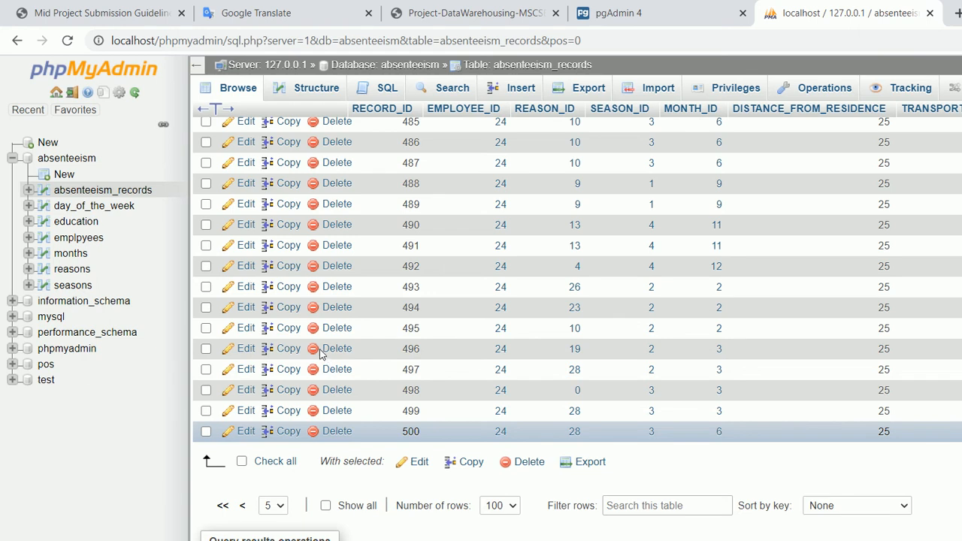
# Switch to the Absenteeism_Records_CSV workbook in Excel and examine its records from the first to the last Record ID.
pyautogui.hotkey('alt', 'Tab')
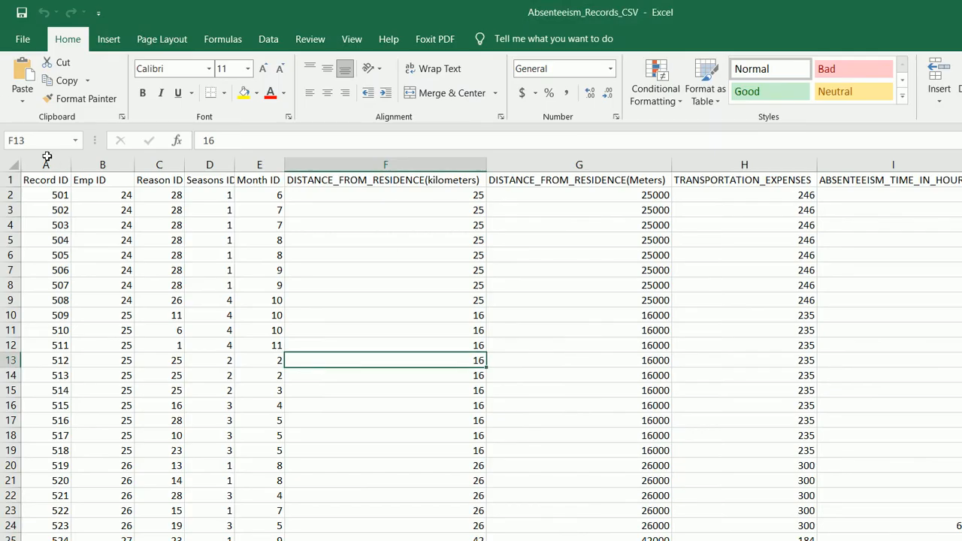
pyautogui.hotkey('ctrl', 'Home')
pyautogui.scroll(-1, 961, 209)
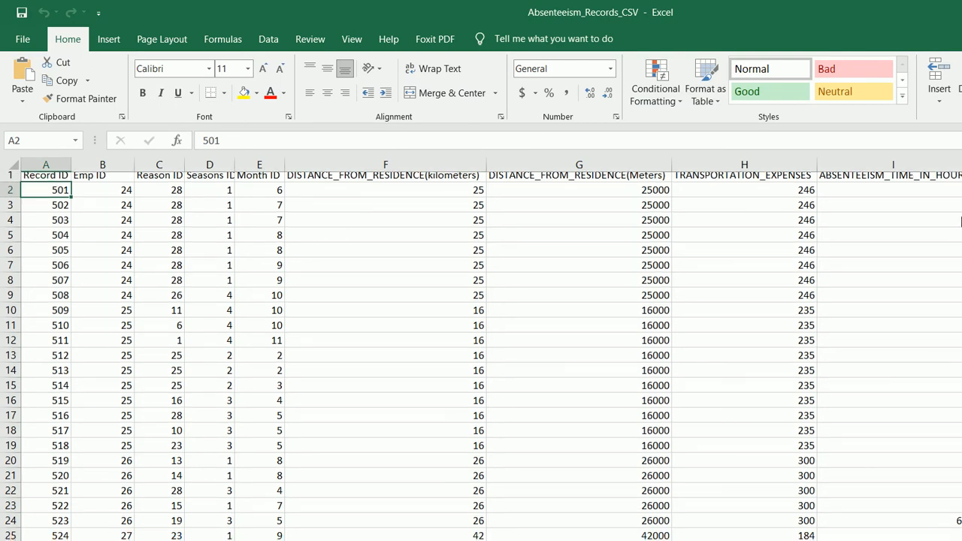
pyautogui.scroll(-20, 956, 308)
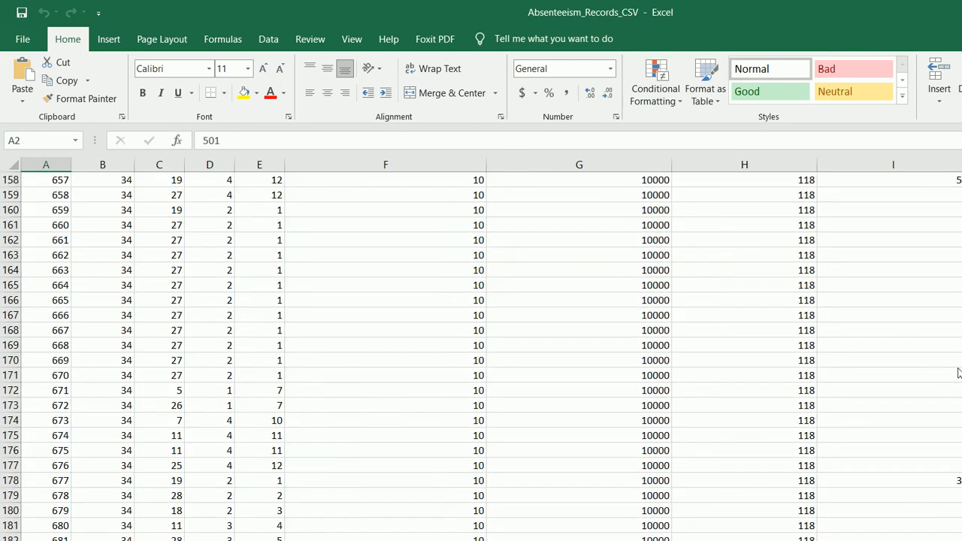
pyautogui.scroll(-18, 951, 444)
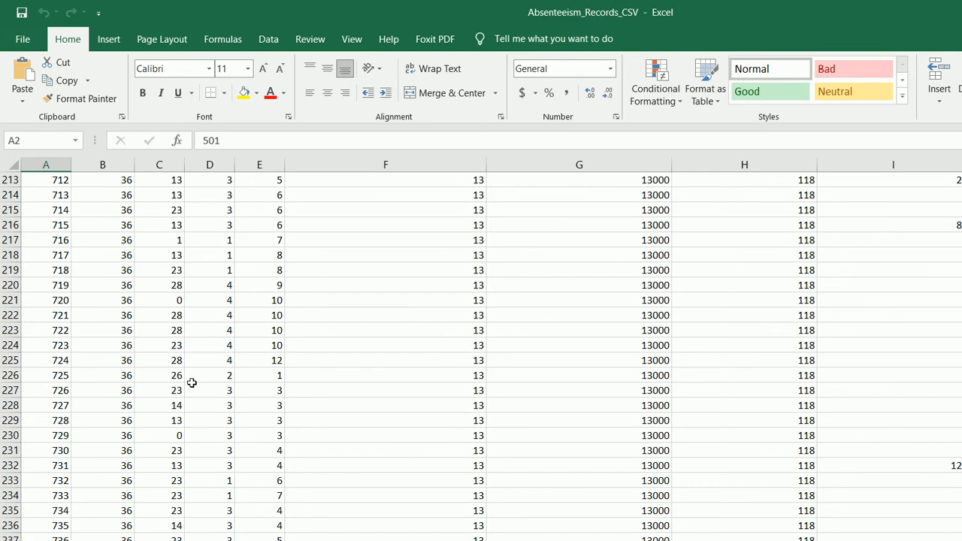
pyautogui.click(39, 480)
pyautogui.scroll(2, 953, 466)
pyautogui.scroll(20, 492, 356)
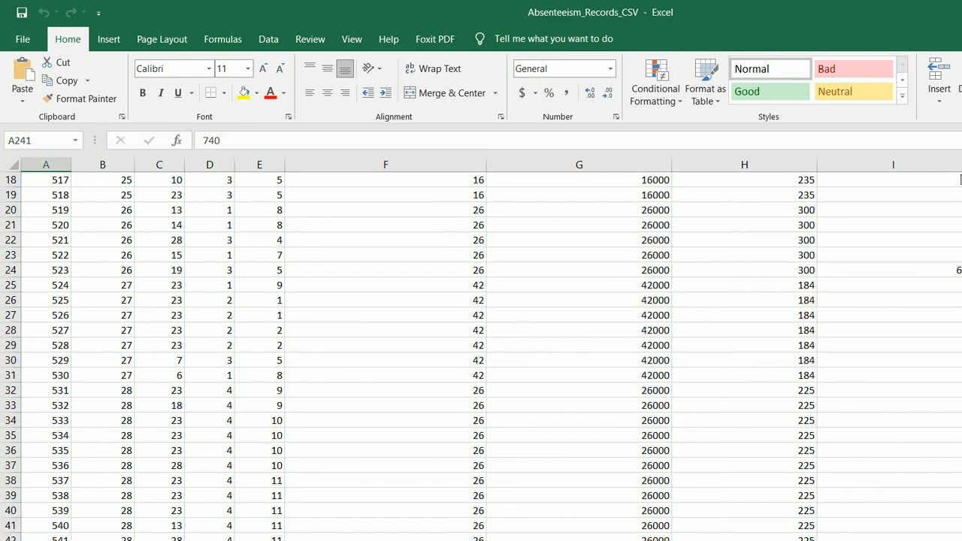
pyautogui.scroll(6, 956, 186)
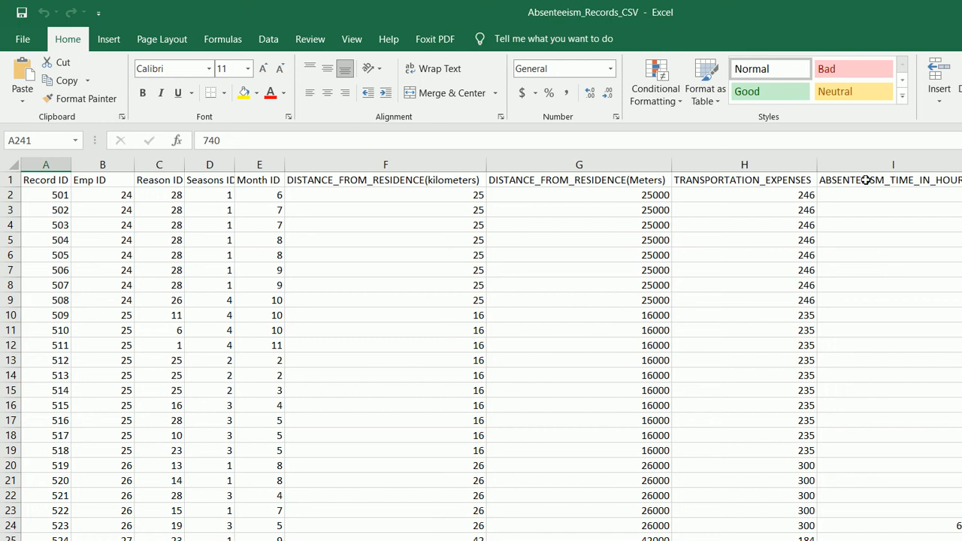
# Switch to pgAdmin and view the tables under the public schema of the absenteeism database.
pyautogui.click(481, 531)
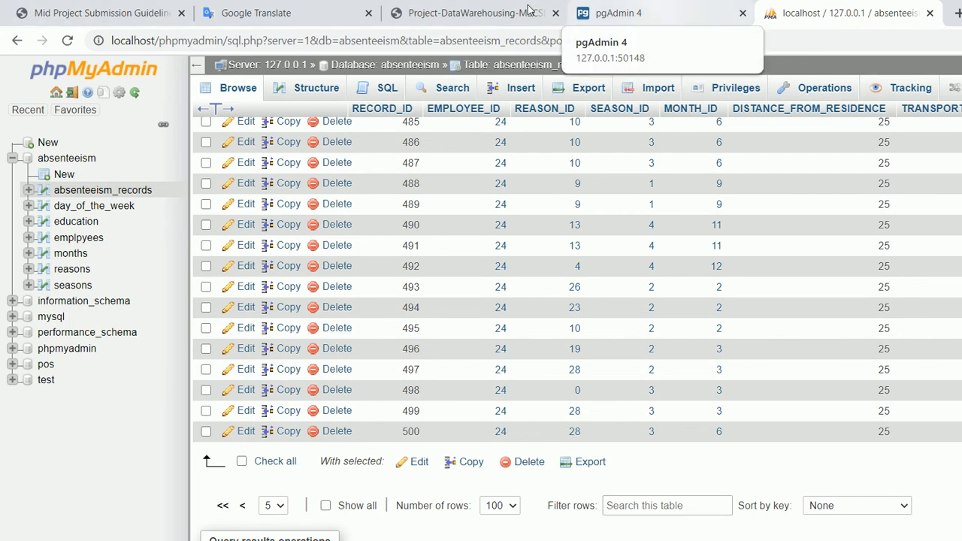
pyautogui.click(609, 13)
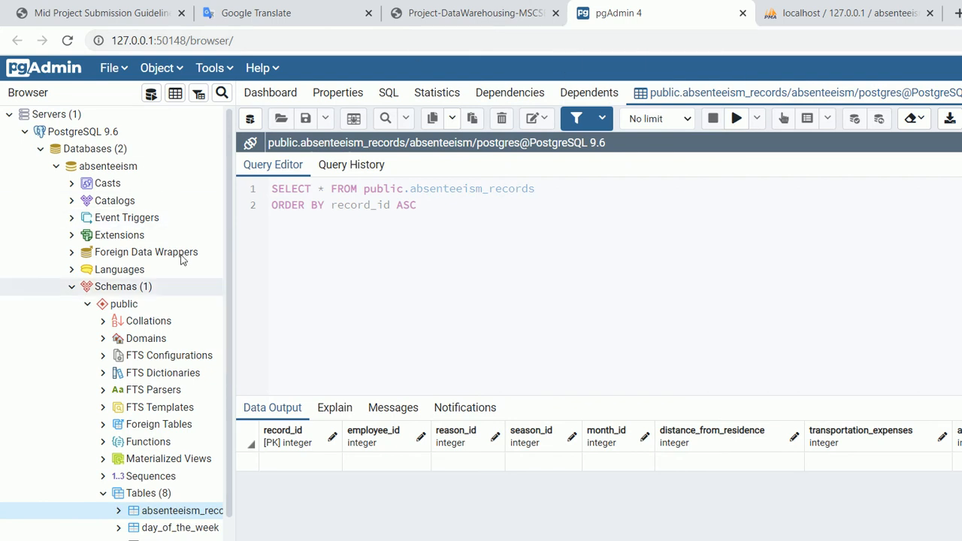
pyautogui.scroll(-2, 185, 258)
pyautogui.scroll(-1, 185, 316)
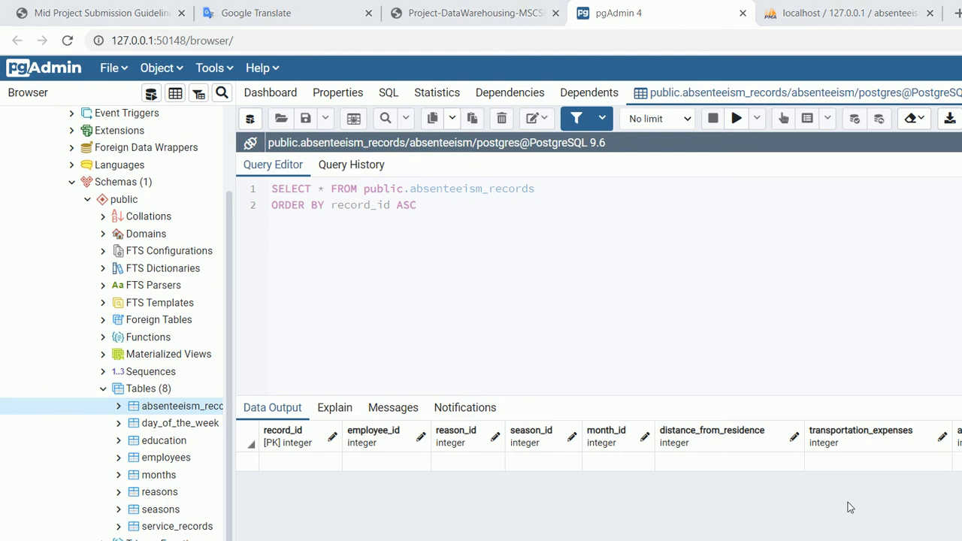
pyautogui.press('F9')
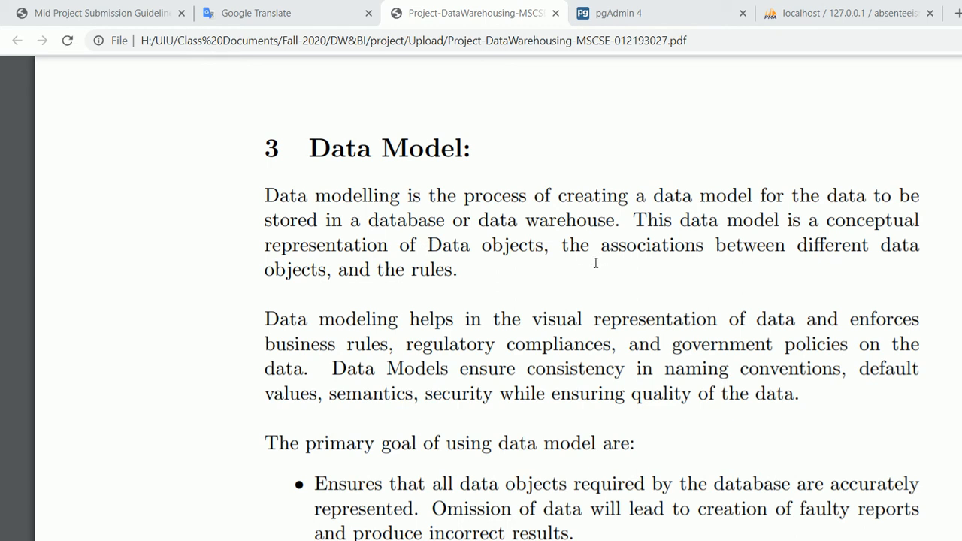
# Read the Data Model section of the project report PDF, marking the words about visual representation, through the Erwin subsection.
pyautogui.moveTo(661, 345); pyautogui.dragTo(556, 262)
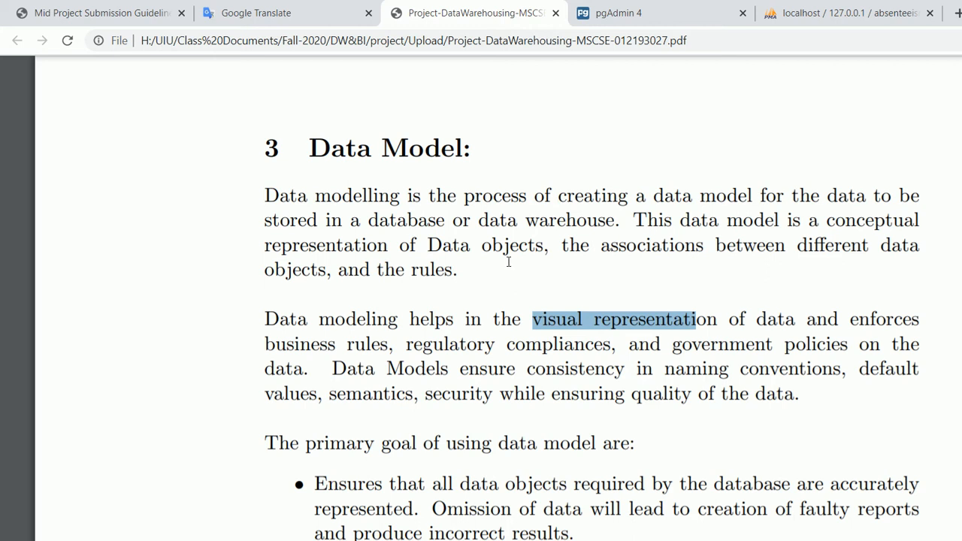
pyautogui.scroll(-4, 508, 262)
pyautogui.scroll(-4, 508, 262)
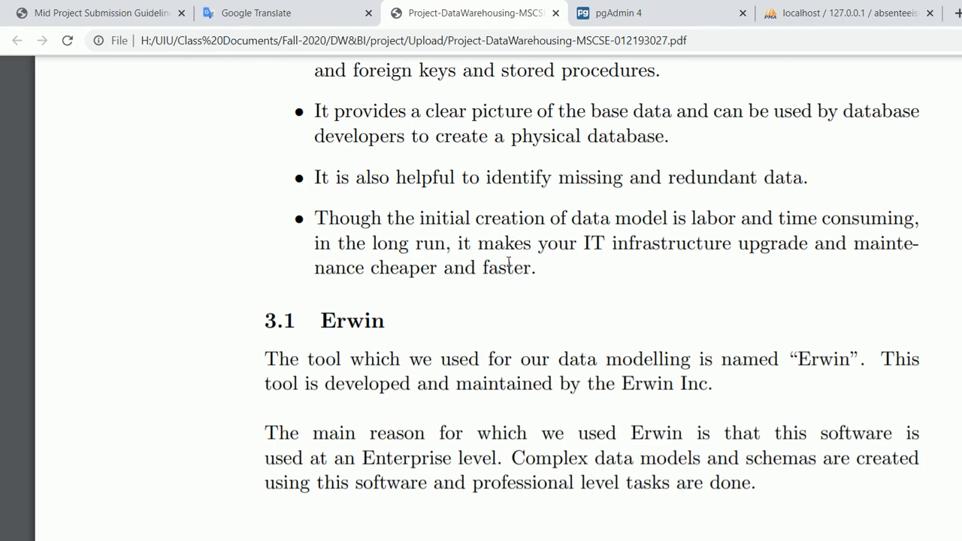
pyautogui.scroll(-1, 509, 262)
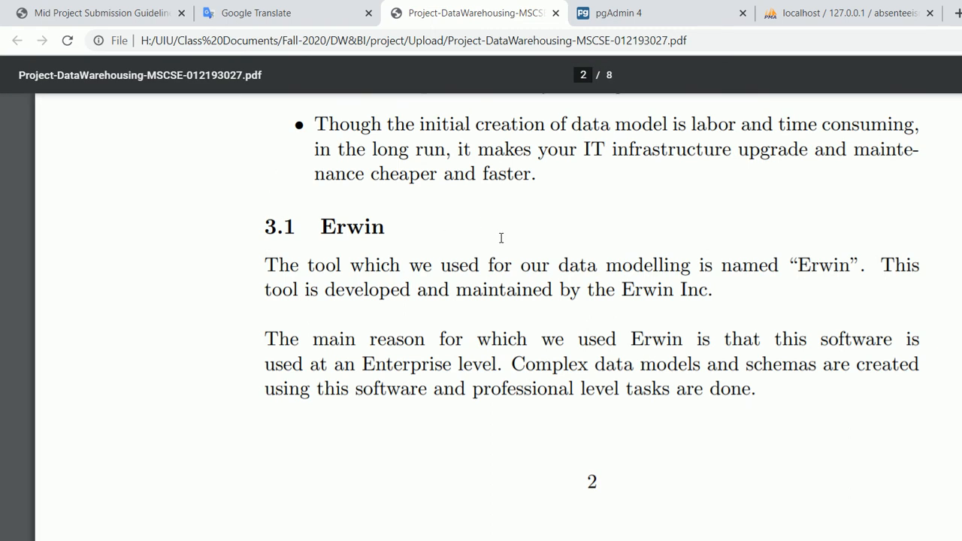
# Read the Erwin subsection of the project report, marking the words "Erwin Inc", through to the Schema subsection.
pyautogui.moveTo(496, 233); pyautogui.dragTo(569, 230)
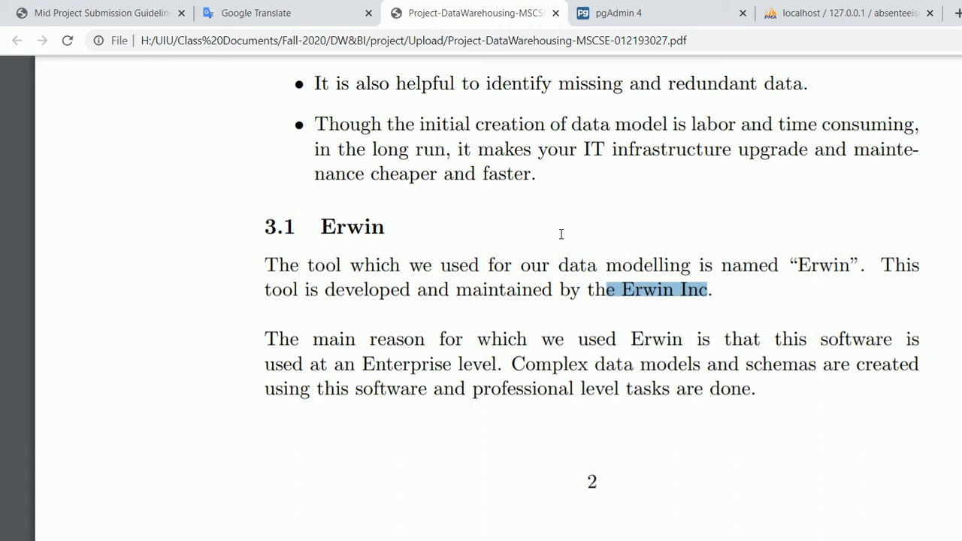
pyautogui.scroll(-6, 561, 234)
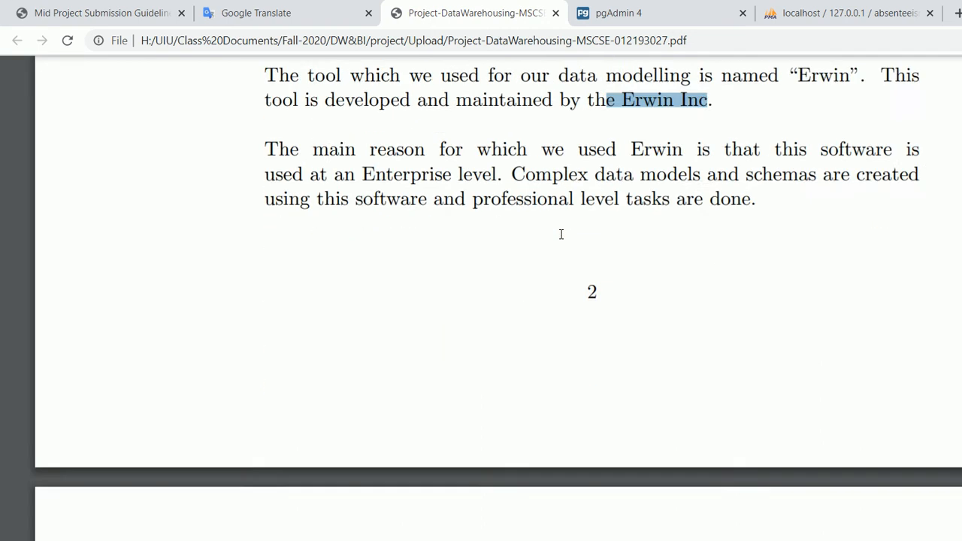
pyautogui.scroll(-2, 561, 234)
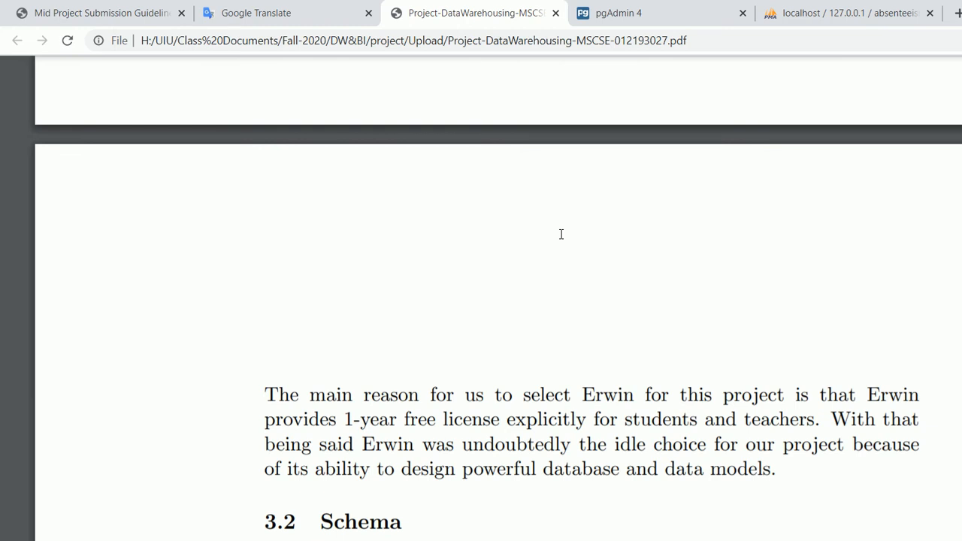
pyautogui.scroll(5, 561, 235)
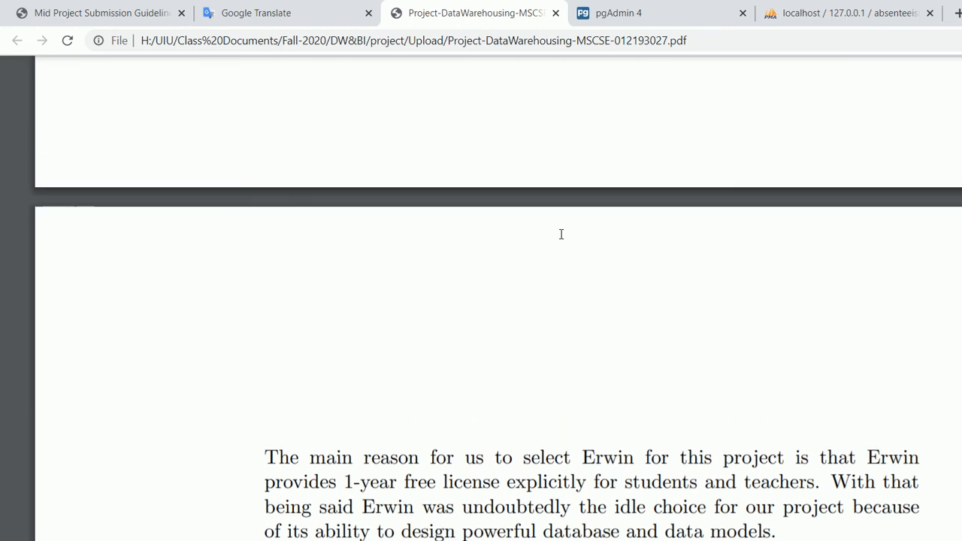
pyautogui.scroll(1, 560, 235)
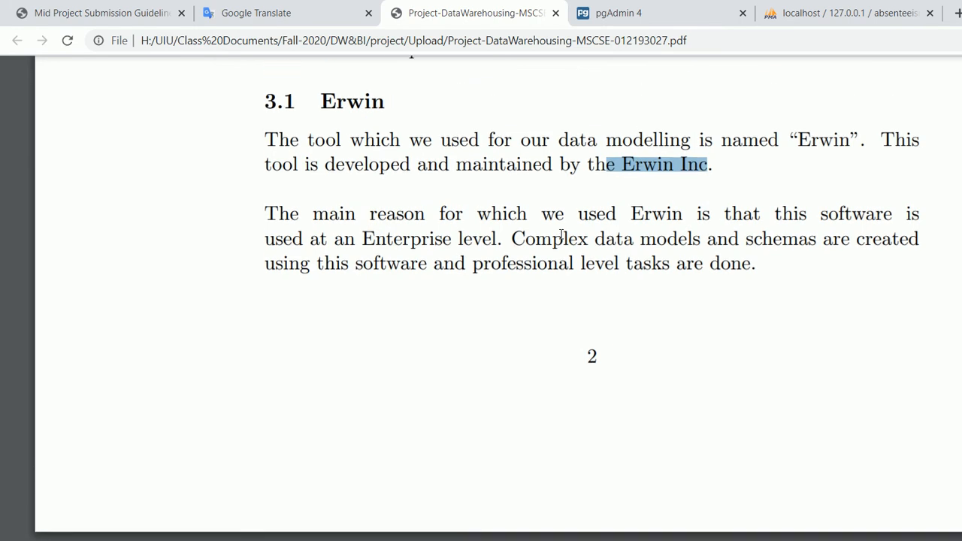
pyautogui.scroll(-3, 560, 234)
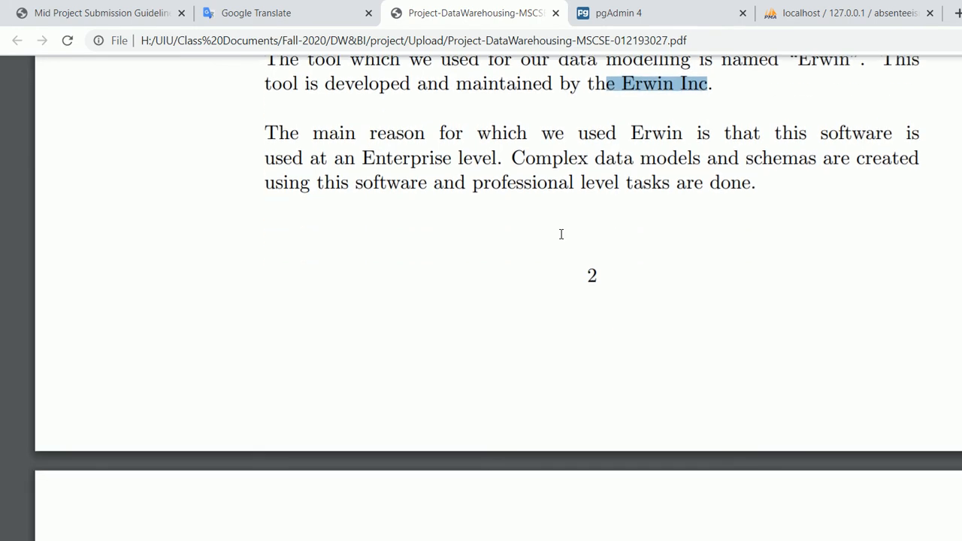
pyautogui.scroll(-9, 561, 234)
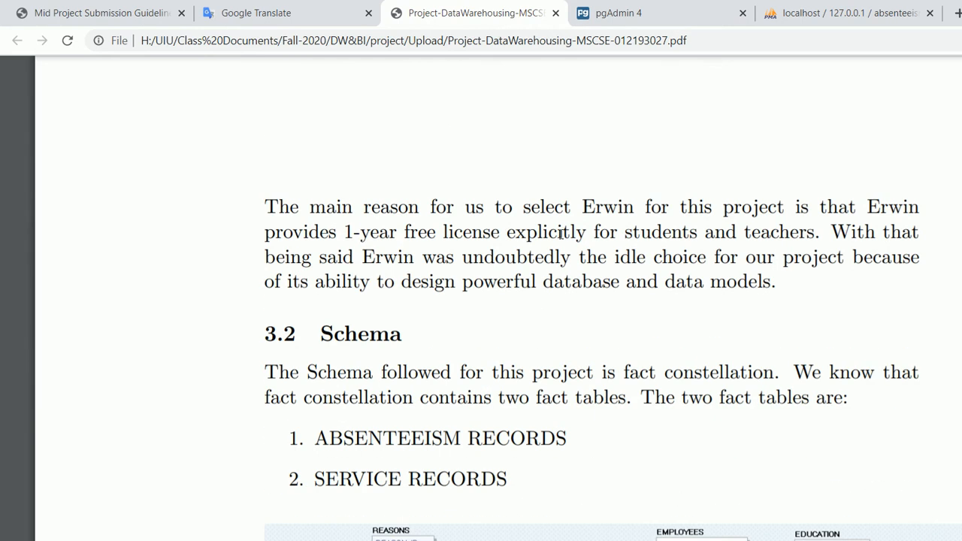
pyautogui.scroll(-2, 561, 235)
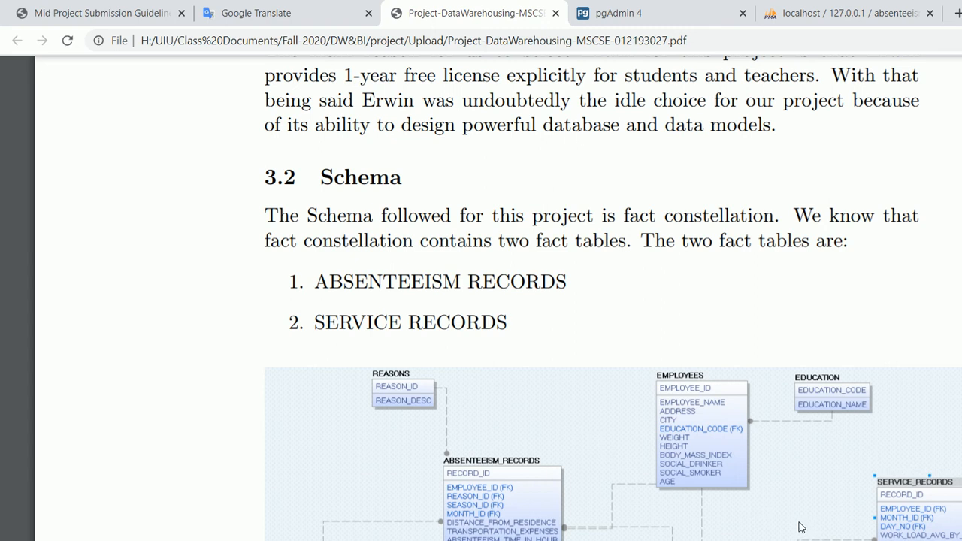
# Mark the fact table names ABSENTEEISM RECORDS and SERVICE RECORDS in the Schema subsection and view the schema diagram.
pyautogui.moveTo(566, 55)
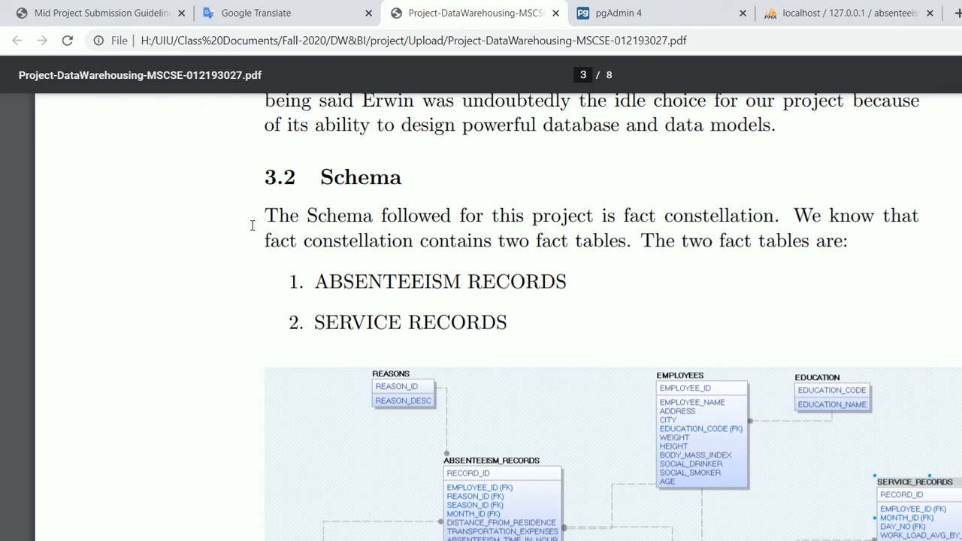
pyautogui.moveTo(252, 226); pyautogui.dragTo(454, 229)
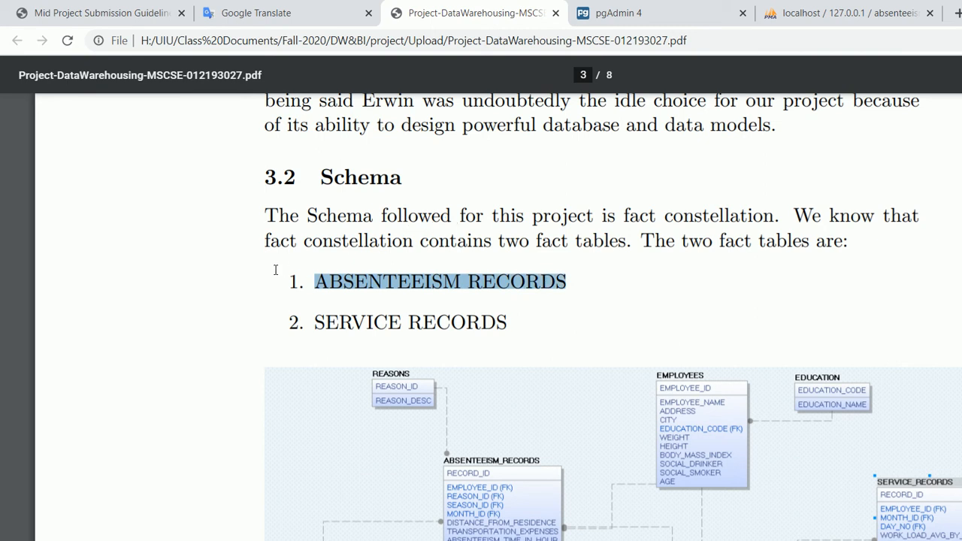
pyautogui.moveTo(254, 256); pyautogui.dragTo(418, 218)
pyautogui.scroll(-3, 422, 216)
pyautogui.scroll(1, 421, 217)
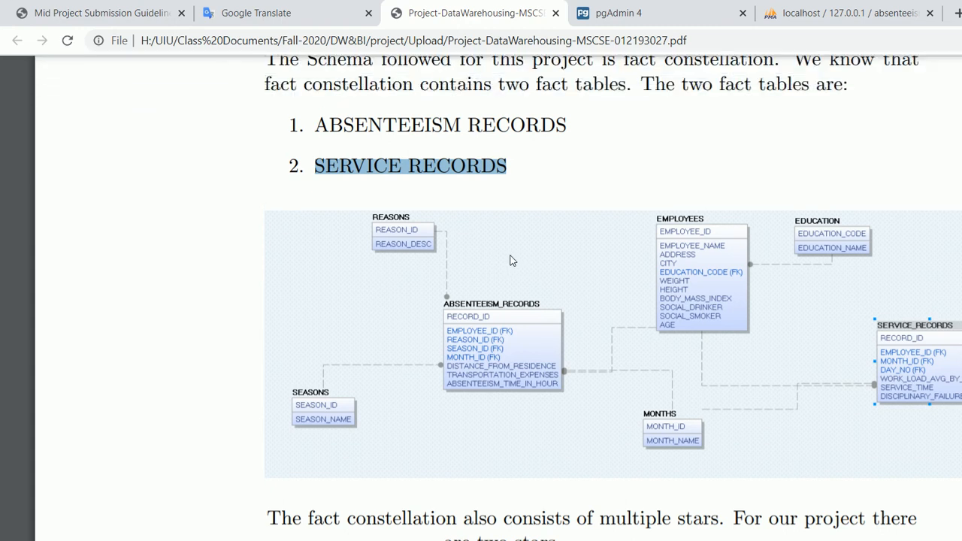
# Switch to the DataModel_Postgres_DW model in erwin DM and slightly reposition the ABSENTEEISM_RECORDS, EMPLOYEES and MONTHS tables.
pyautogui.click(541, 530)
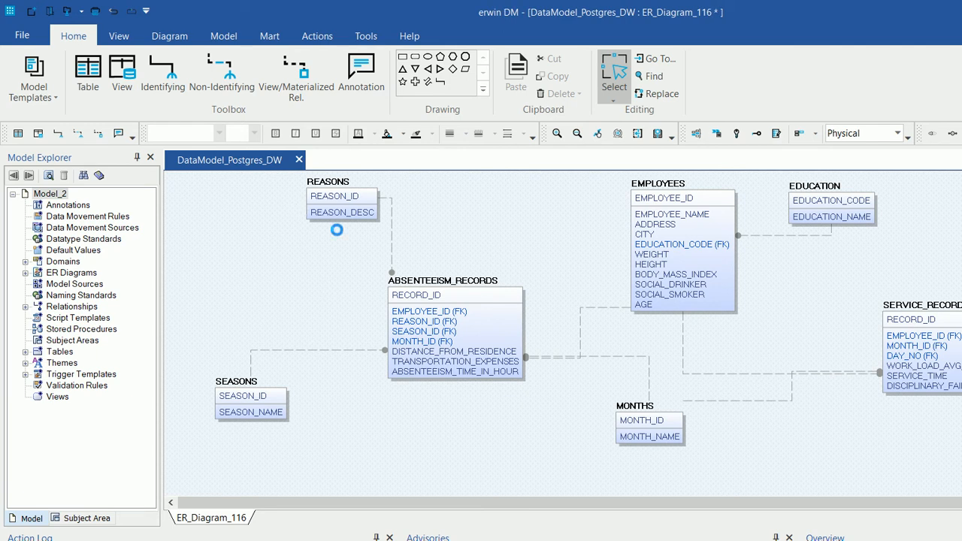
pyautogui.moveTo(360, 231); pyautogui.dragTo(363, 233)
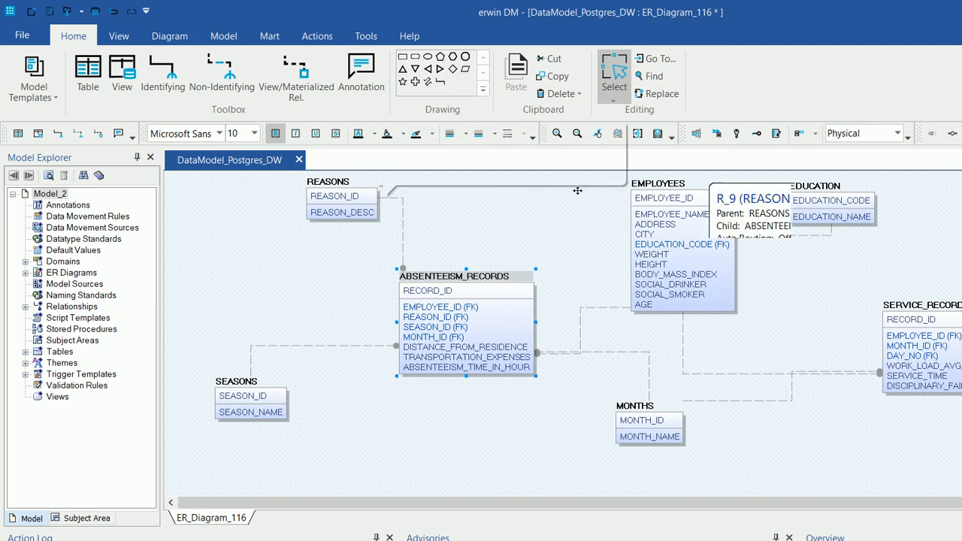
pyautogui.click(674, 201)
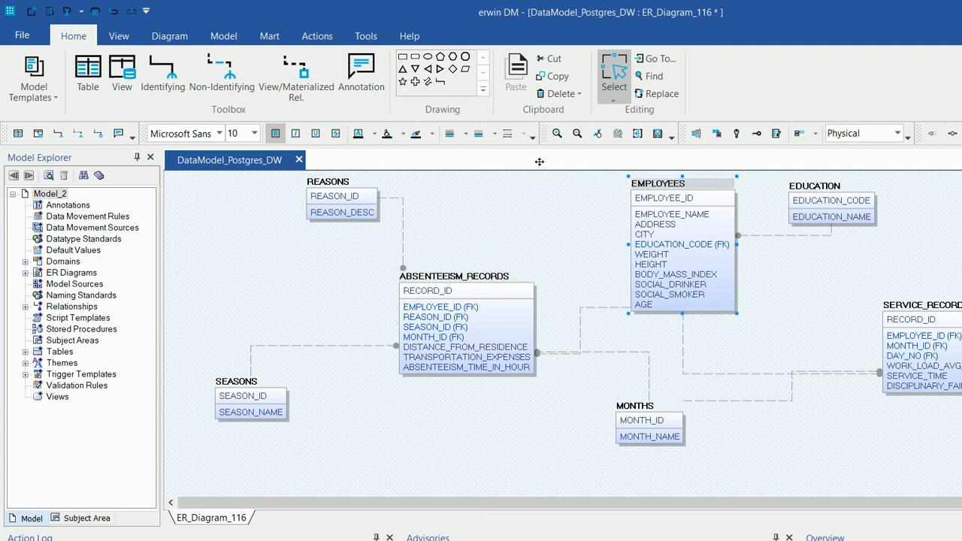
pyautogui.moveTo(675, 201); pyautogui.dragTo(688, 201)
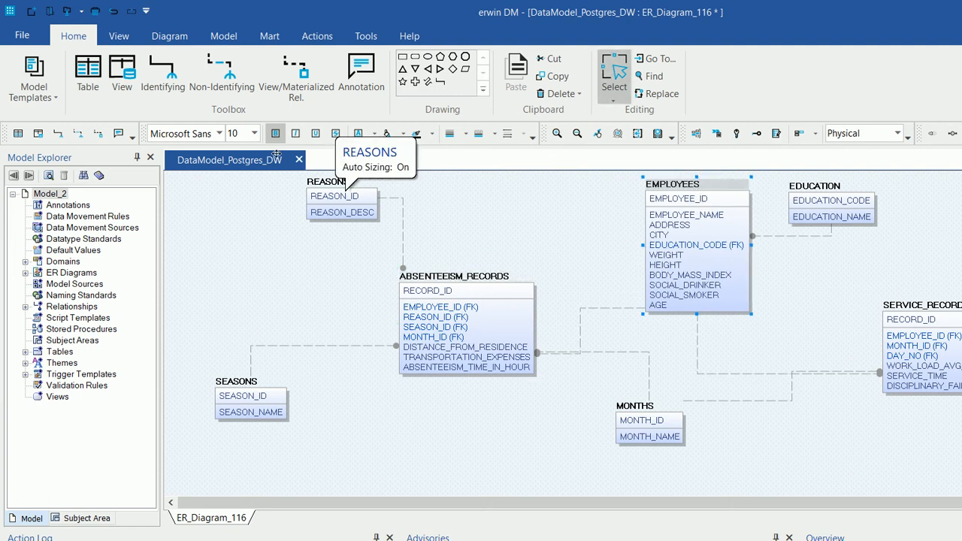
pyautogui.click(344, 192)
pyautogui.click(233, 395)
pyautogui.moveTo(635, 407); pyautogui.dragTo(623, 417)
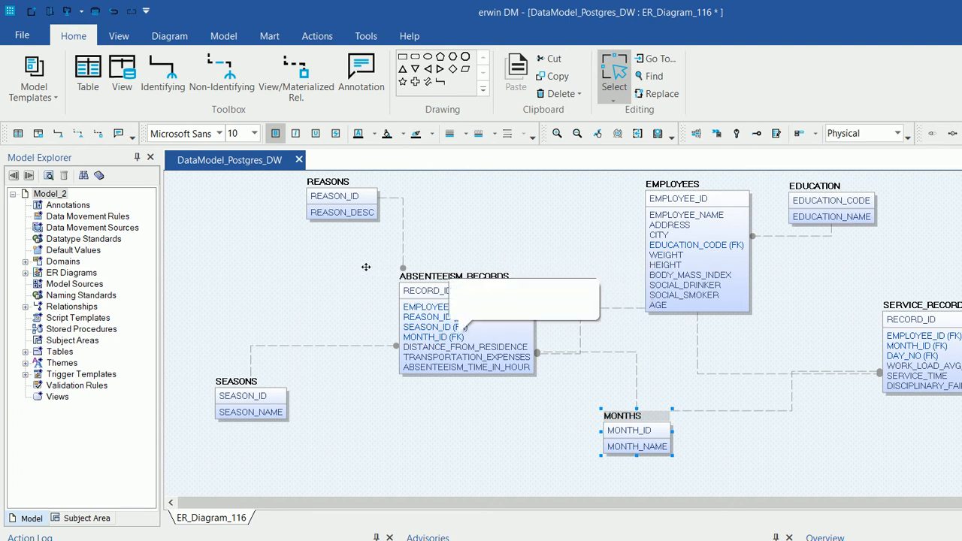
# Examine the ABSENTEEISM_RECORDS and SERVICE_RECORDS fact tables and their related SEASONS, EMPLOYEES and MONTHS tables in the diagram.
pyautogui.click(418, 321)
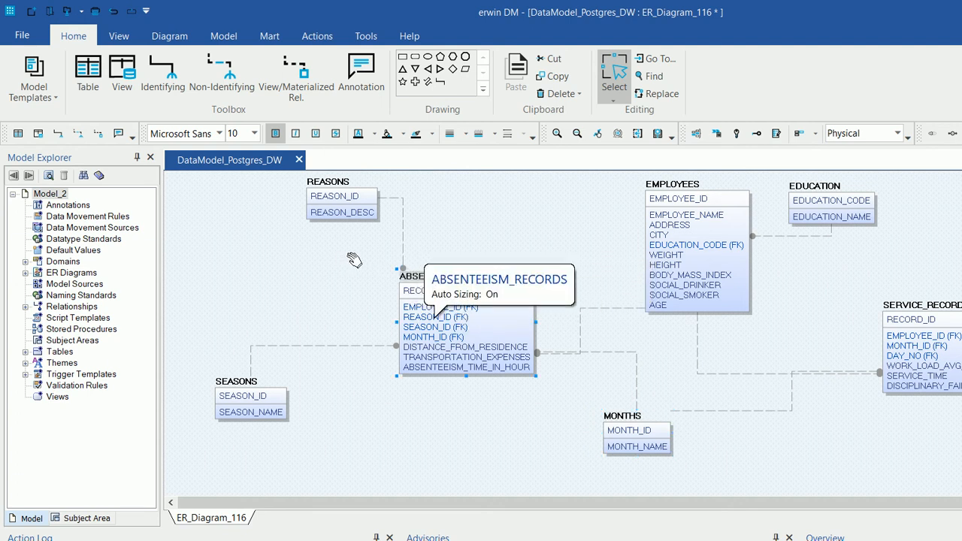
pyautogui.click(214, 319)
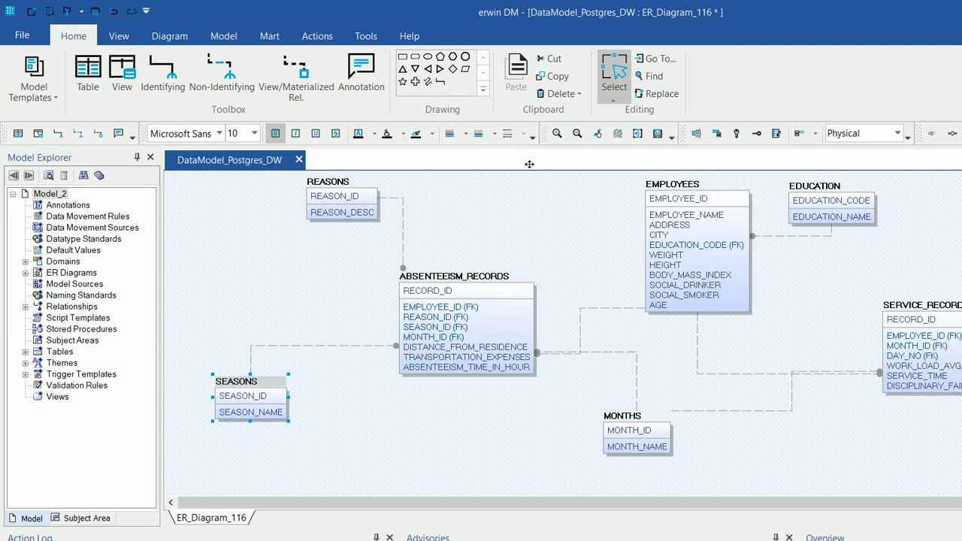
pyautogui.rightClick(682, 197)
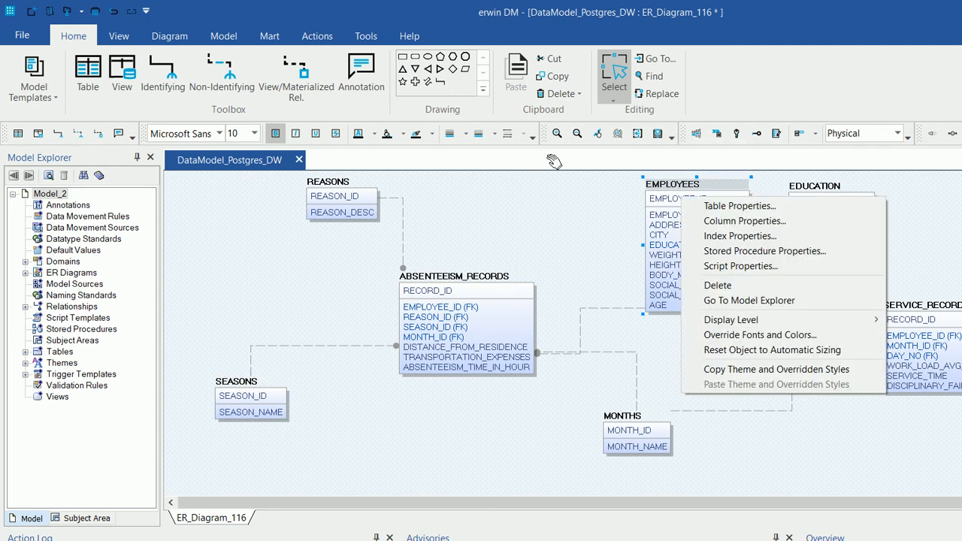
pyautogui.click(678, 186)
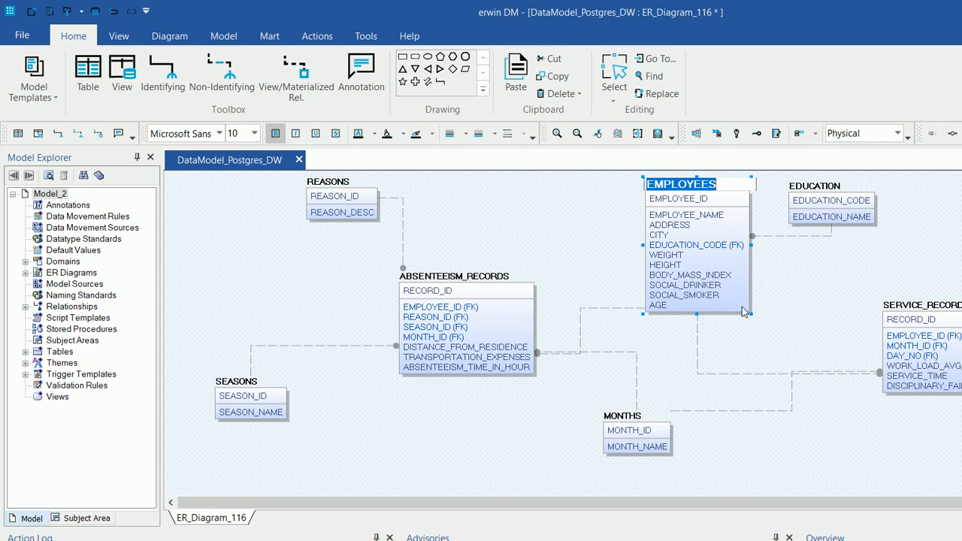
pyautogui.click(753, 256)
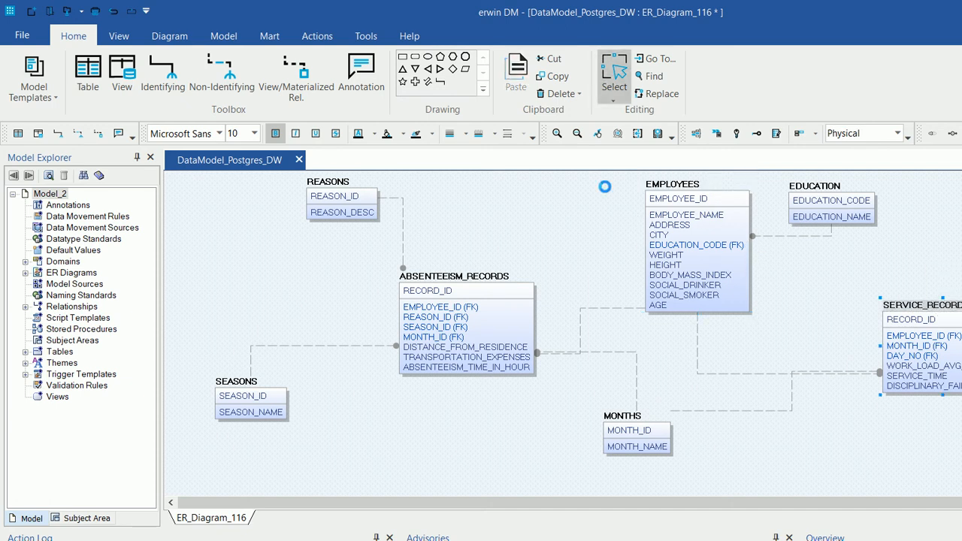
pyautogui.click(551, 159)
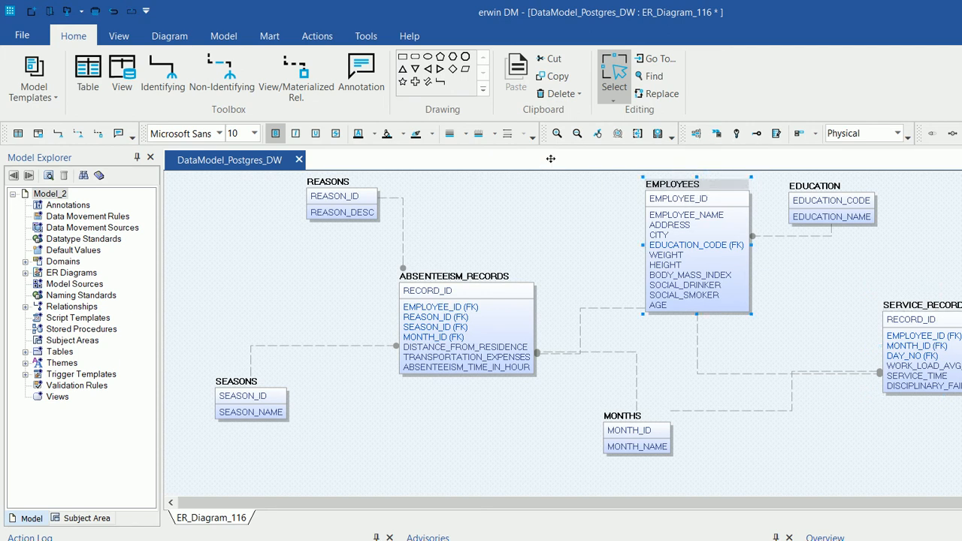
pyautogui.click(517, 346)
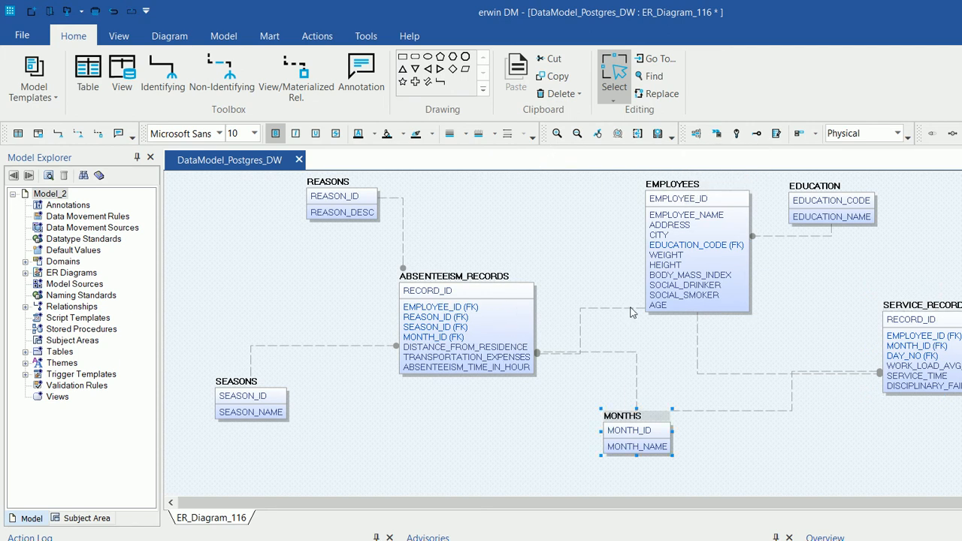
pyautogui.click(880, 187)
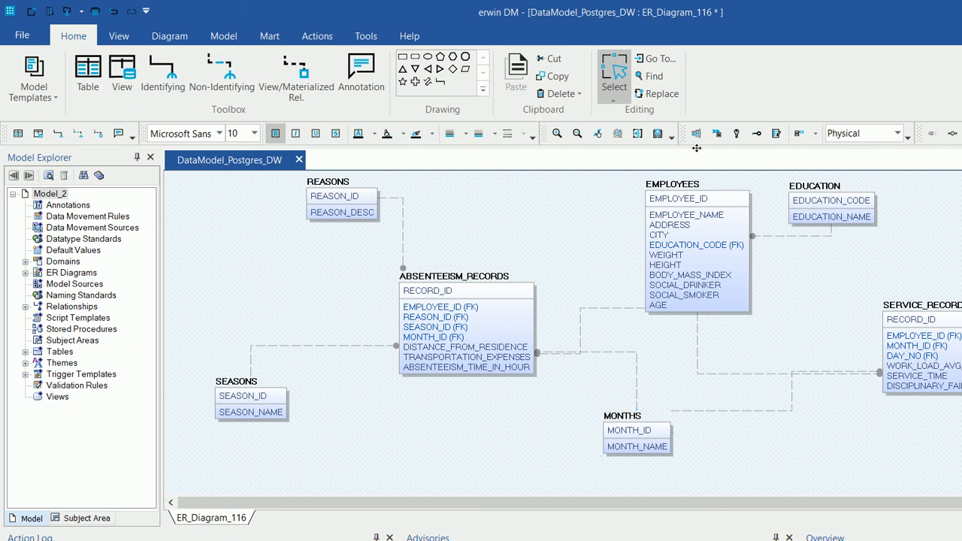
# Move the EDUCATION table slightly farther from EMPLOYEES and select the SERVICE_RECORDS table.
pyautogui.moveTo(663, 159); pyautogui.dragTo(687, 161)
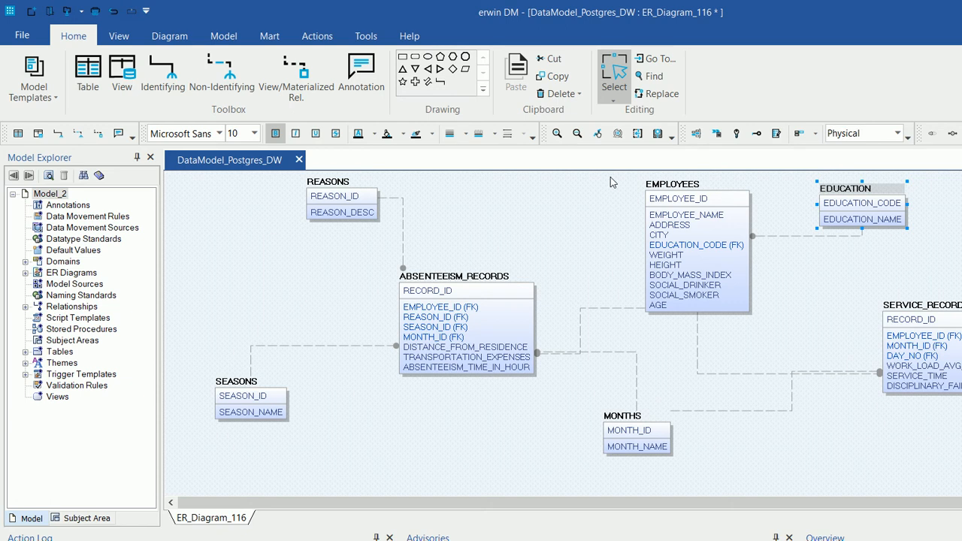
pyautogui.click(755, 252)
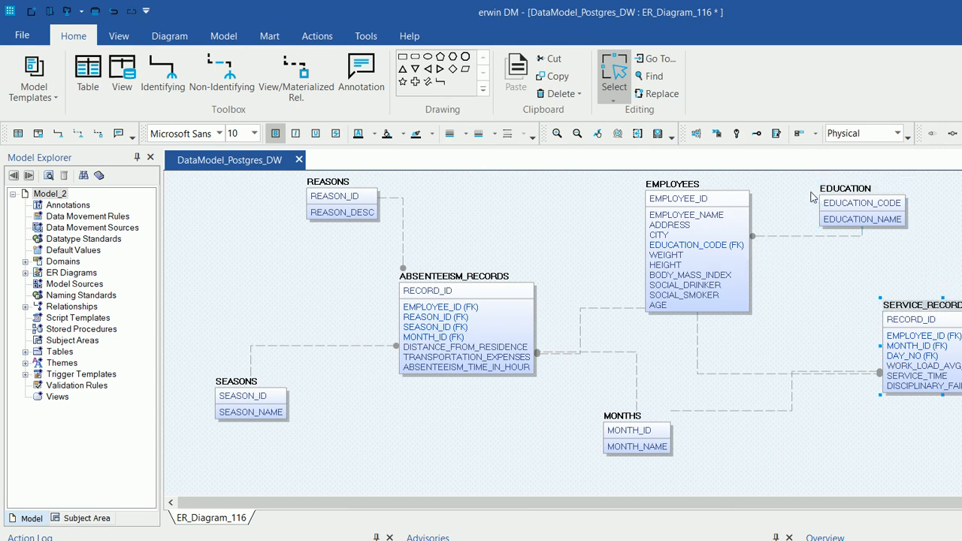
pyautogui.click(389, 241)
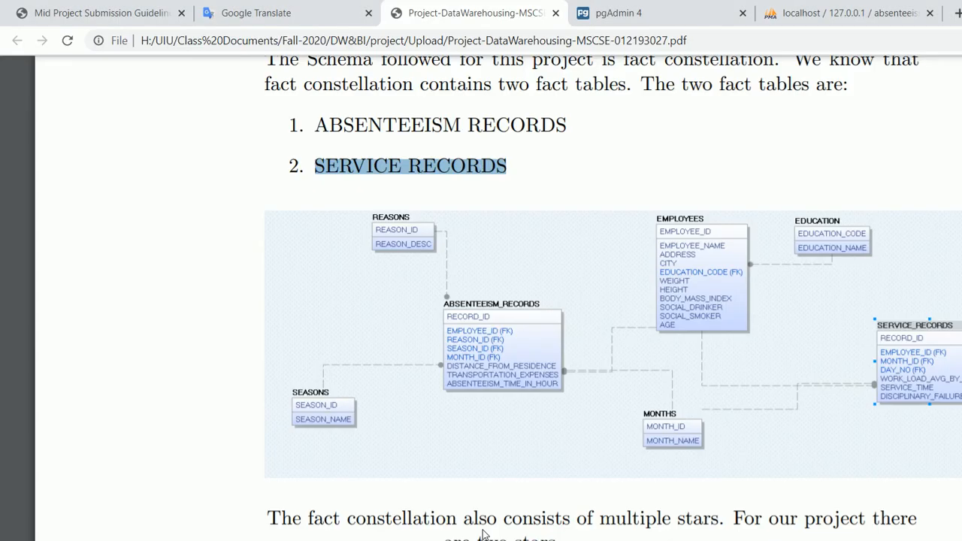
# Switch back to the project report PDF and mark the Star-1 and Star-2 table headings below the schema diagram.
pyautogui.click(485, 535)
pyautogui.scroll(-3, 491, 225)
pyautogui.scroll(-1, 491, 225)
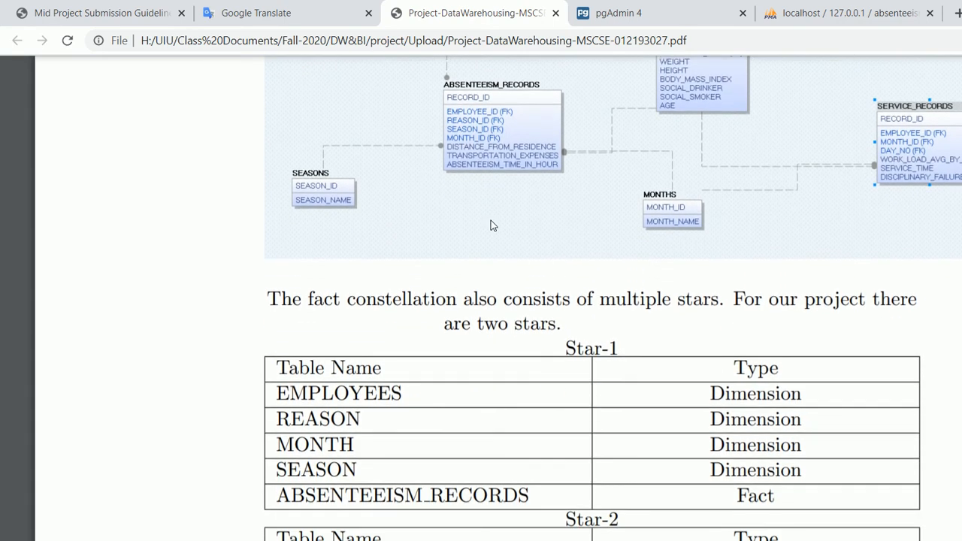
pyautogui.moveTo(453, 256); pyautogui.dragTo(494, 256)
pyautogui.moveTo(451, 395); pyautogui.dragTo(501, 408)
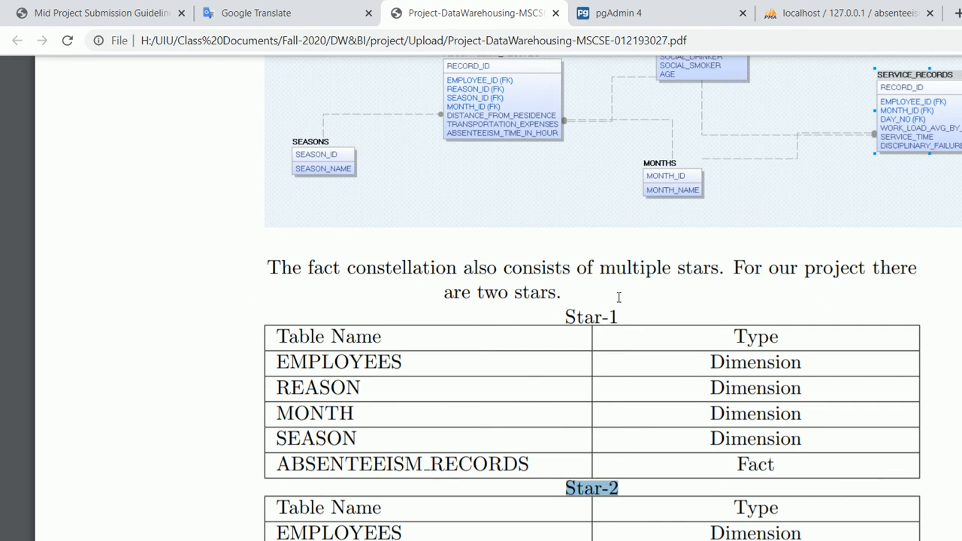
# Read the Star-1 and Star-2 tables, marking EMPLOYEES, Dimension and ABSENTEEISM_RECORDS entries, and return to the schema diagram.
pyautogui.doubleClick(771, 364)
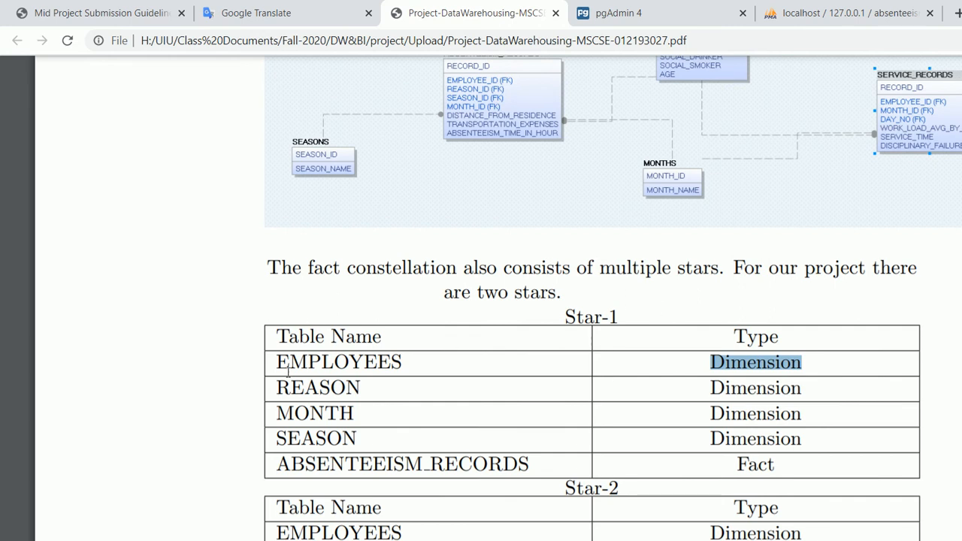
pyautogui.moveTo(272, 372); pyautogui.dragTo(404, 381)
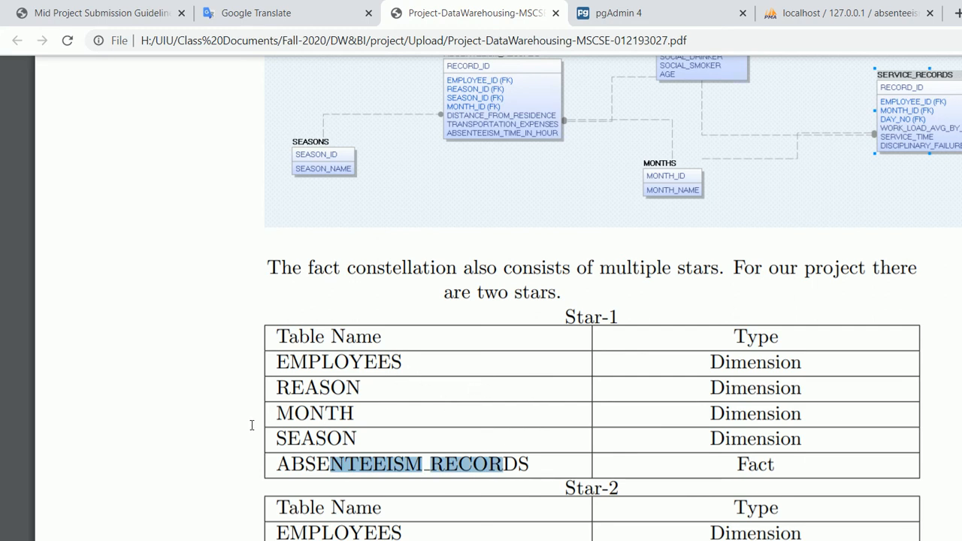
pyautogui.moveTo(251, 425); pyautogui.dragTo(309, 425)
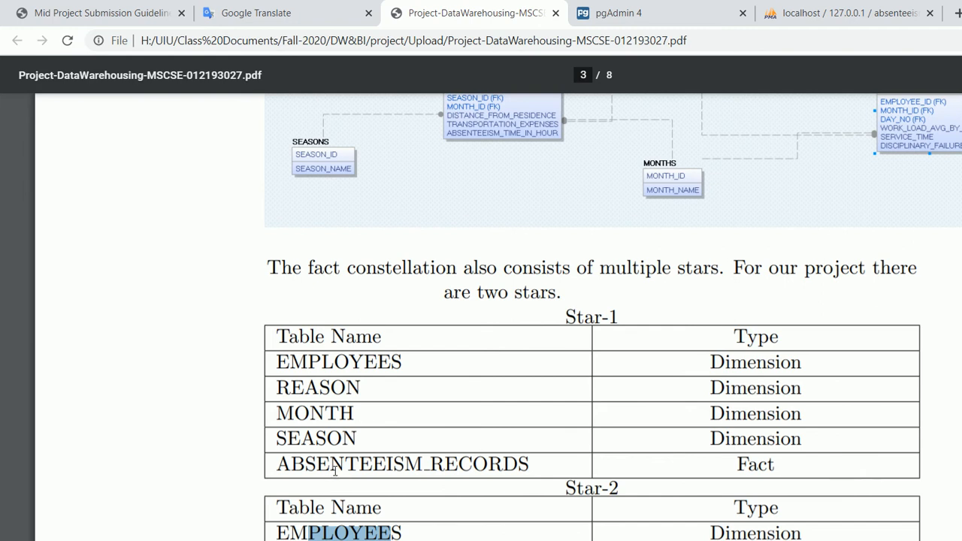
pyautogui.moveTo(565, 425); pyautogui.dragTo(622, 472)
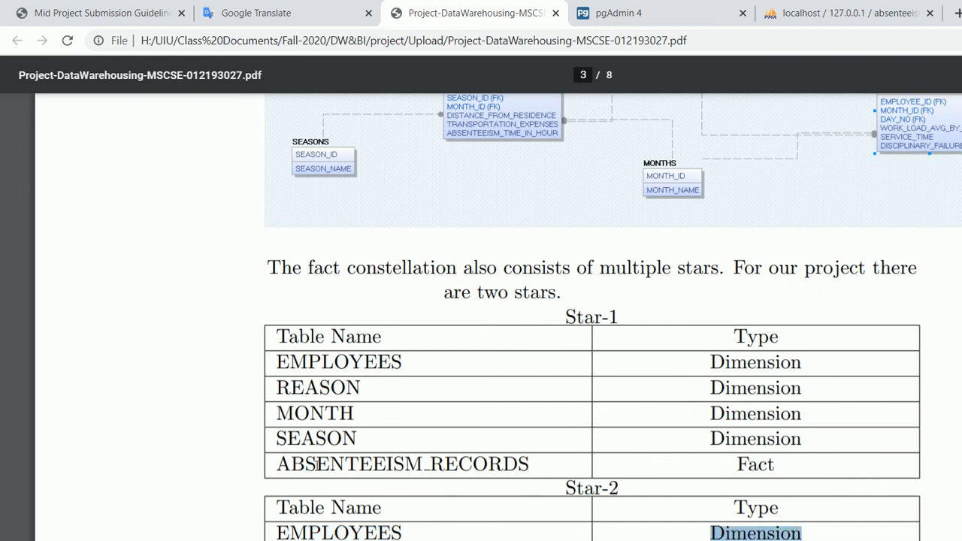
pyautogui.click(258, 490)
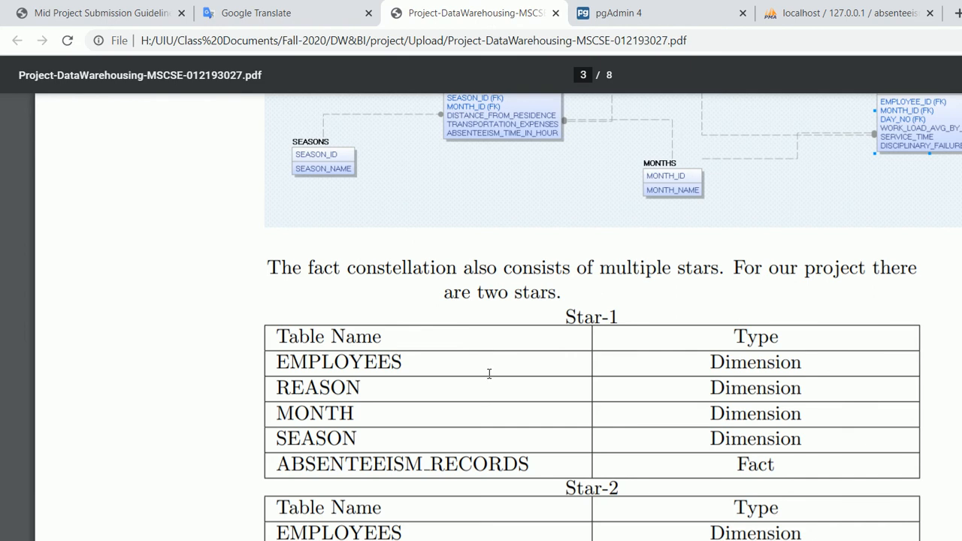
pyautogui.scroll(3, 489, 375)
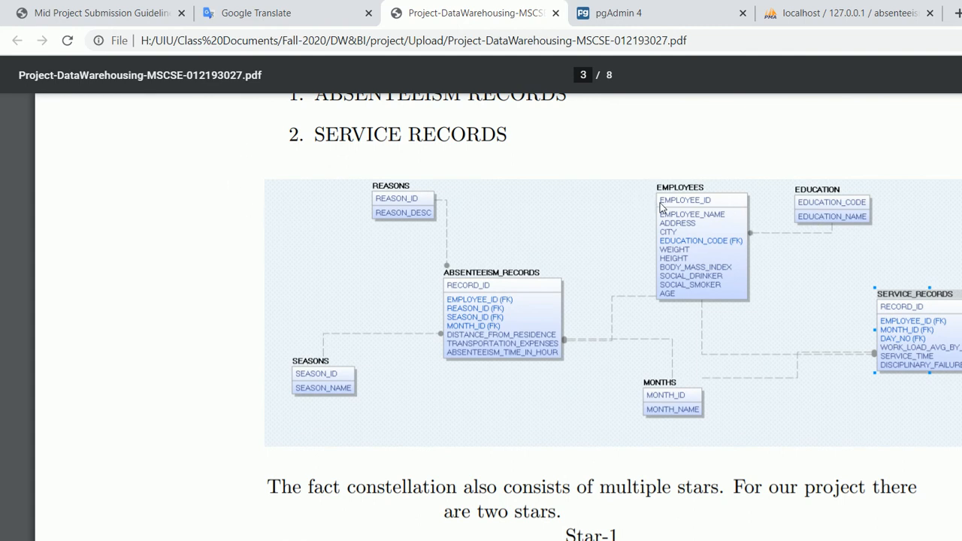
# Read the report from the Star-1 and Star-2 tables through the key descriptions to the ETL section, marking EXTRACT in its heading.
pyautogui.scroll(-5, 661, 207)
pyautogui.scroll(-5, 660, 208)
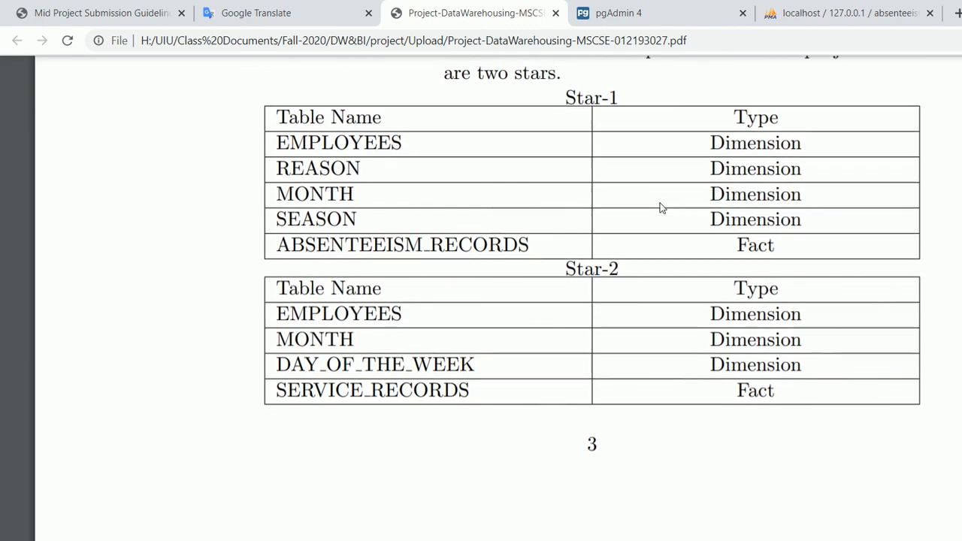
pyautogui.scroll(-1, 661, 208)
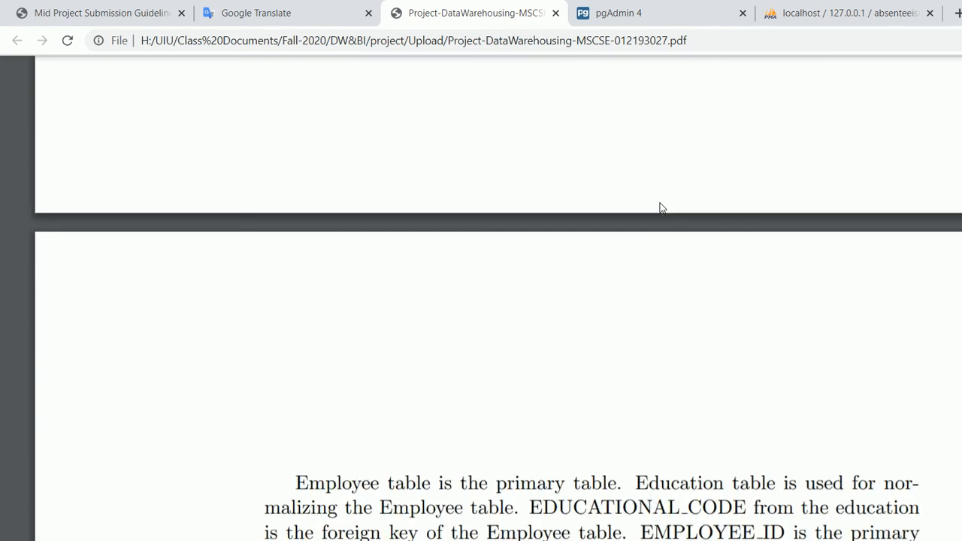
pyautogui.scroll(-2, 661, 207)
pyautogui.scroll(-1, 660, 208)
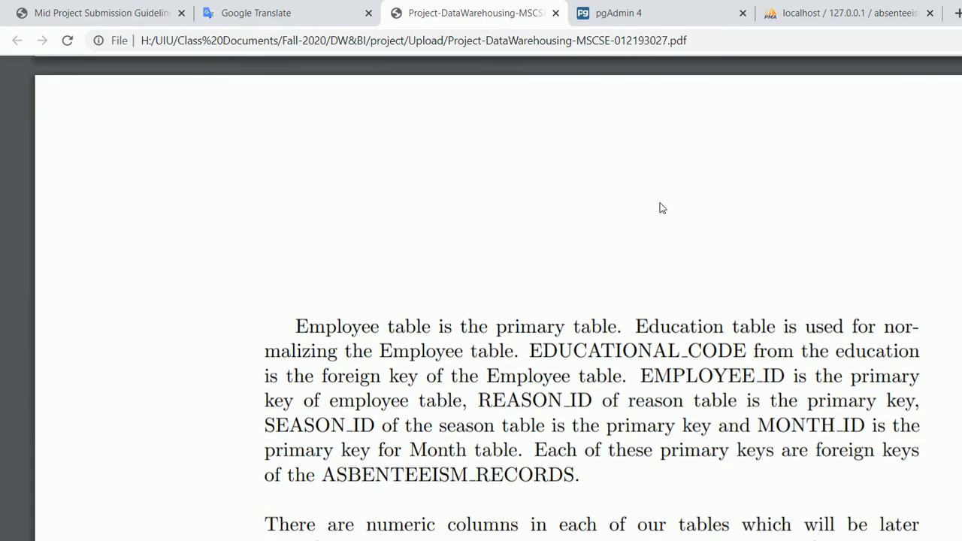
pyautogui.scroll(-3, 661, 208)
pyautogui.scroll(-1, 660, 208)
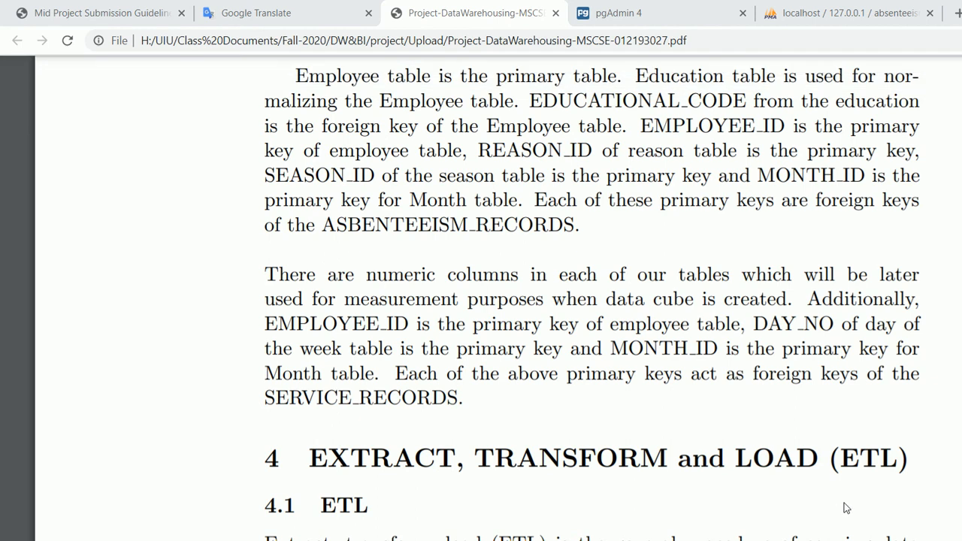
pyautogui.scroll(-5, 740, 463)
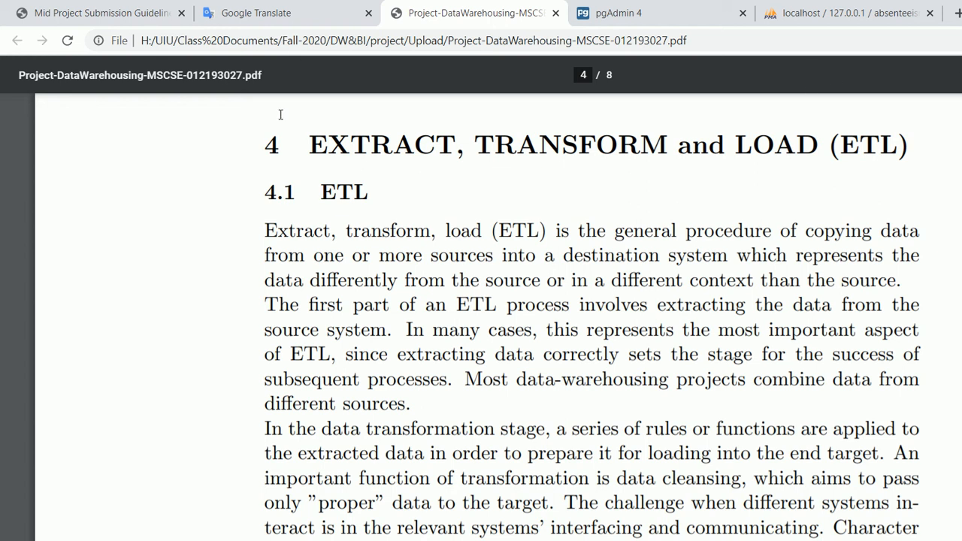
pyautogui.doubleClick(351, 144)
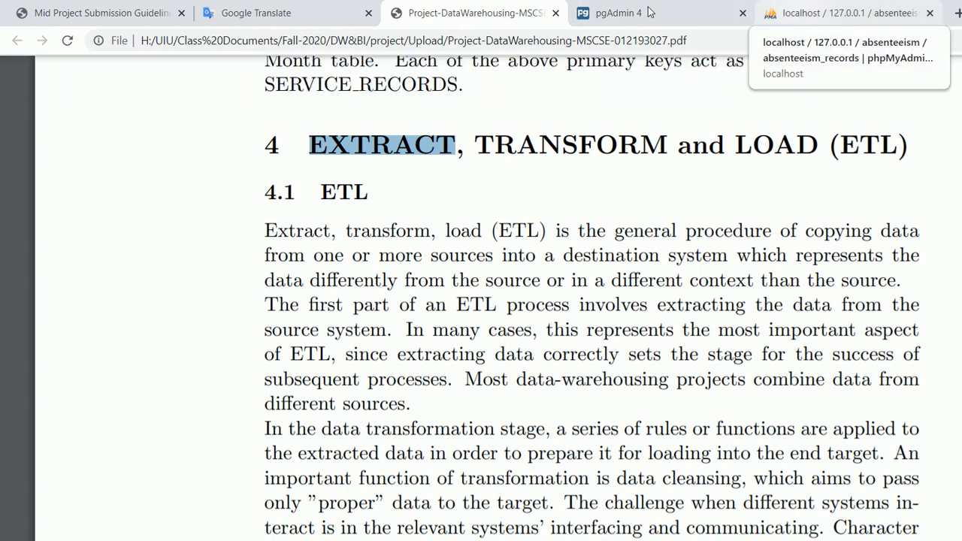
# Show the absenteeism_records table in phpMyAdmin and the Absenteeism_Records_CSV workbook in Excel, and return to the report's ETL section.
pyautogui.click(846, 13)
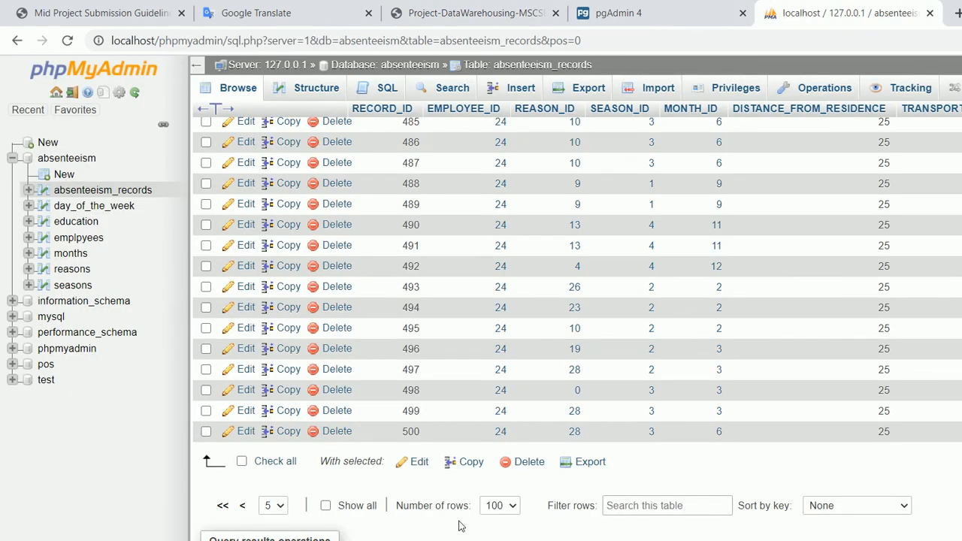
pyautogui.click(564, 536)
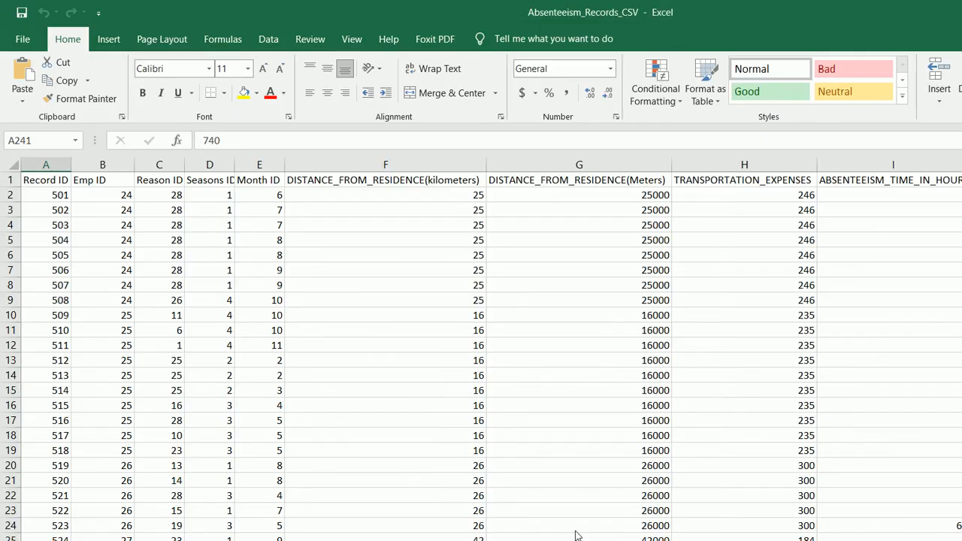
pyautogui.moveTo(487, 535)
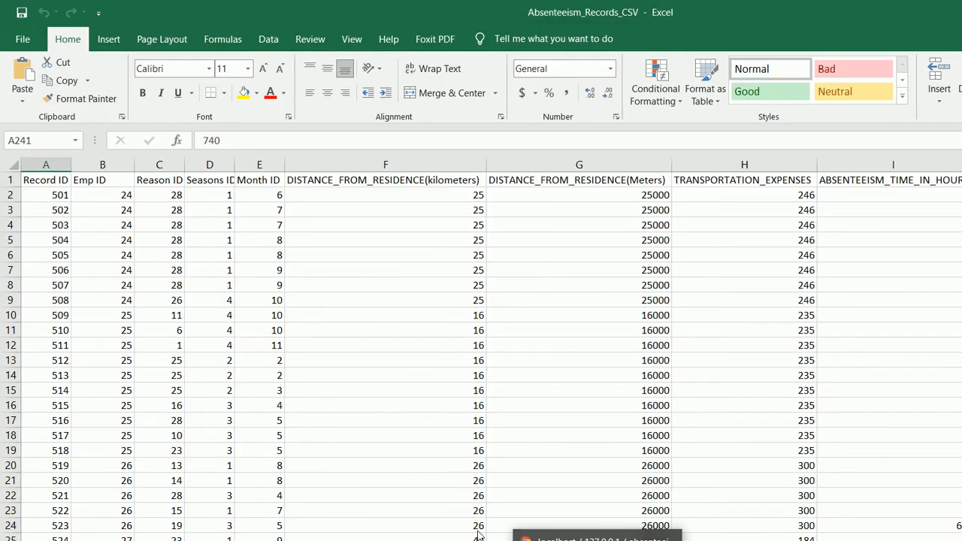
pyautogui.click(478, 534)
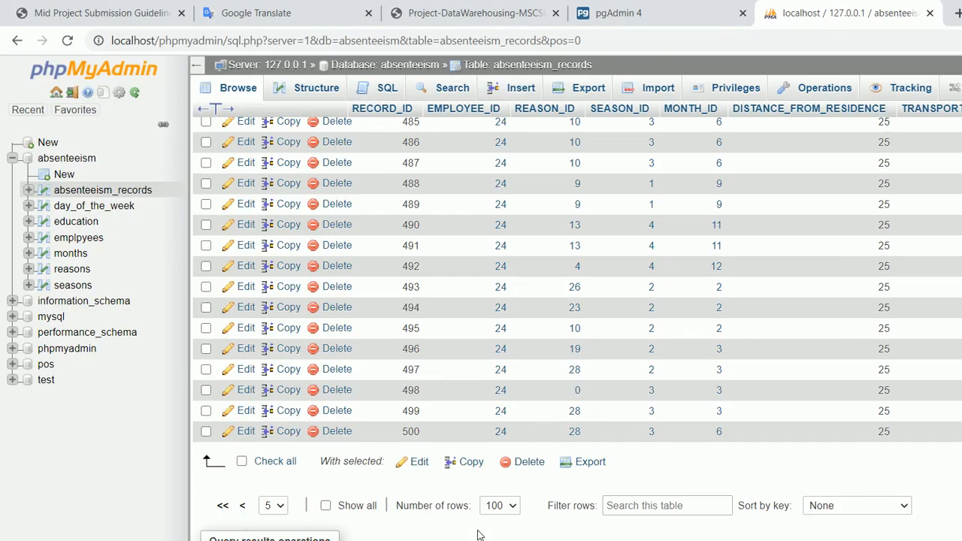
pyautogui.click(393, 13)
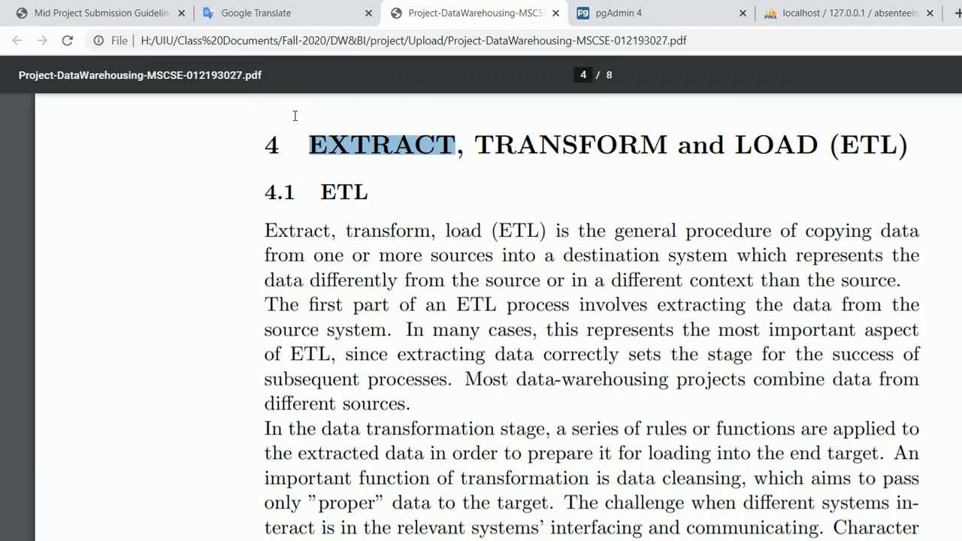
# Mark TRANSFORM in the ETL heading and view the DISTANCE_FROM_RESIDENCE column of absenteeism_records in phpMyAdmin.
pyautogui.doubleClick(436, 116)
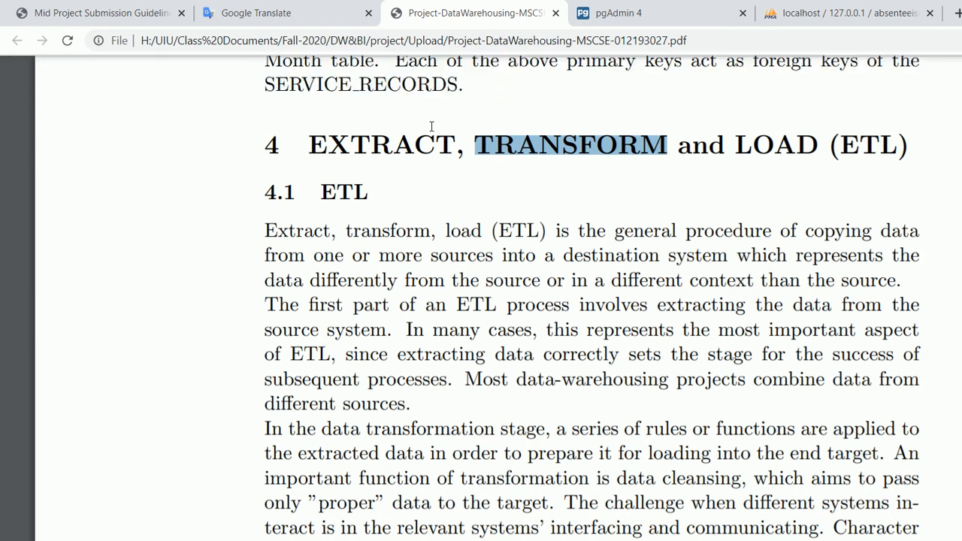
pyautogui.click(678, 7)
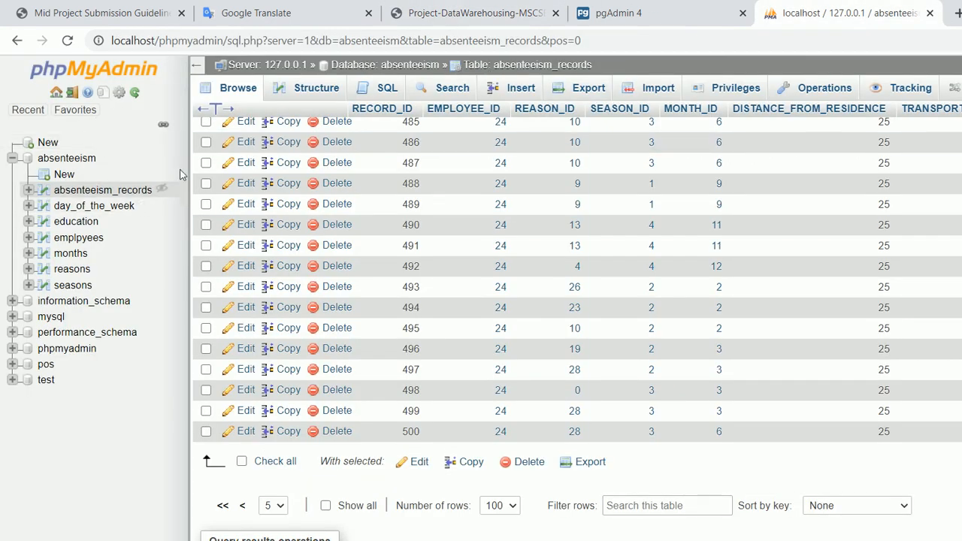
pyautogui.scroll(20, 617, 159)
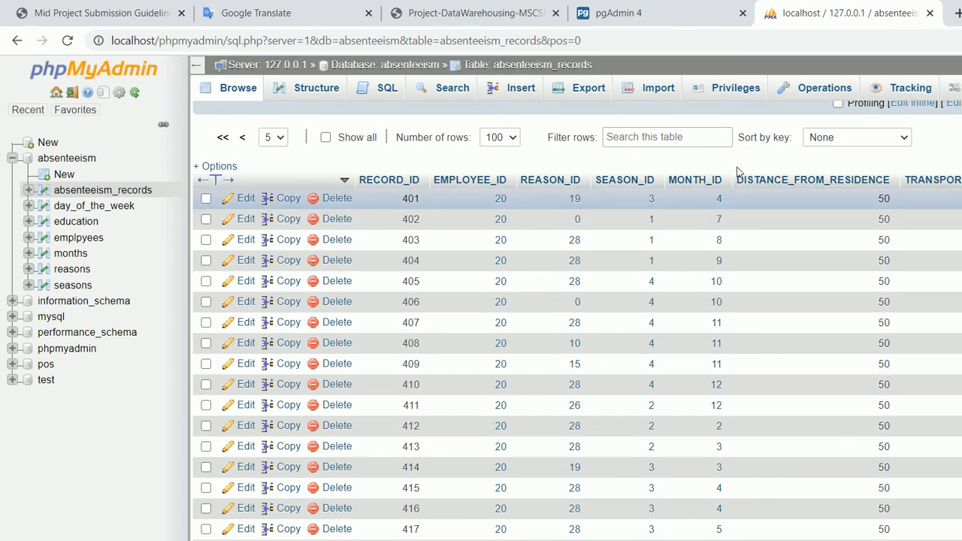
# Switch to Excel, hide the DISTANCE_FROM_RESIDENCE(kilometers) column and select the first value cell of the DISTANCE_FROM_RESIDENCE(Meters) column.
pyautogui.click(587, 536)
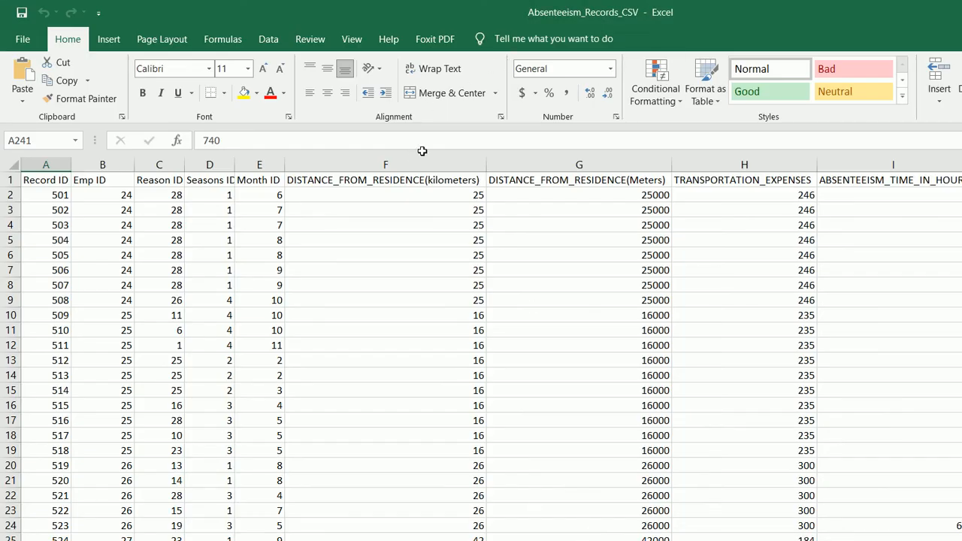
pyautogui.click(379, 164)
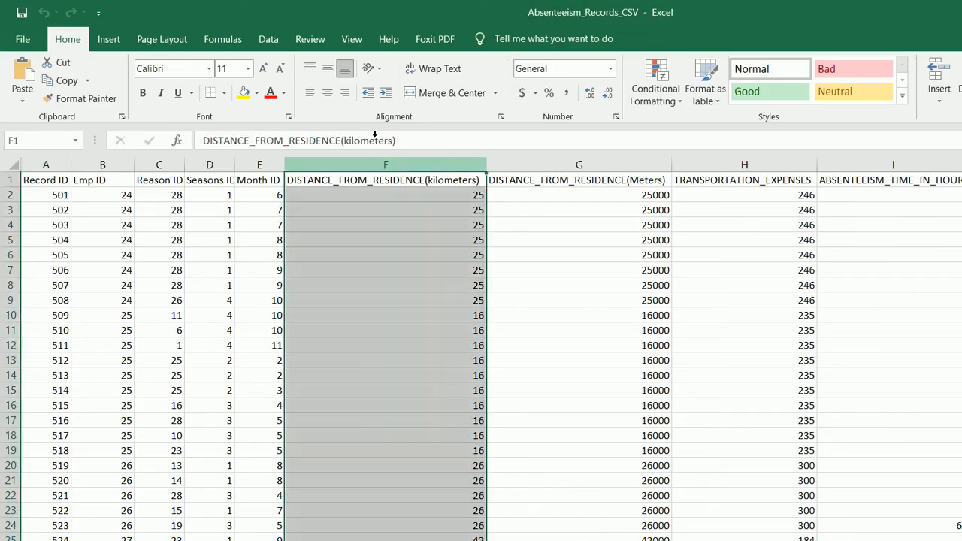
pyautogui.rightClick(379, 164)
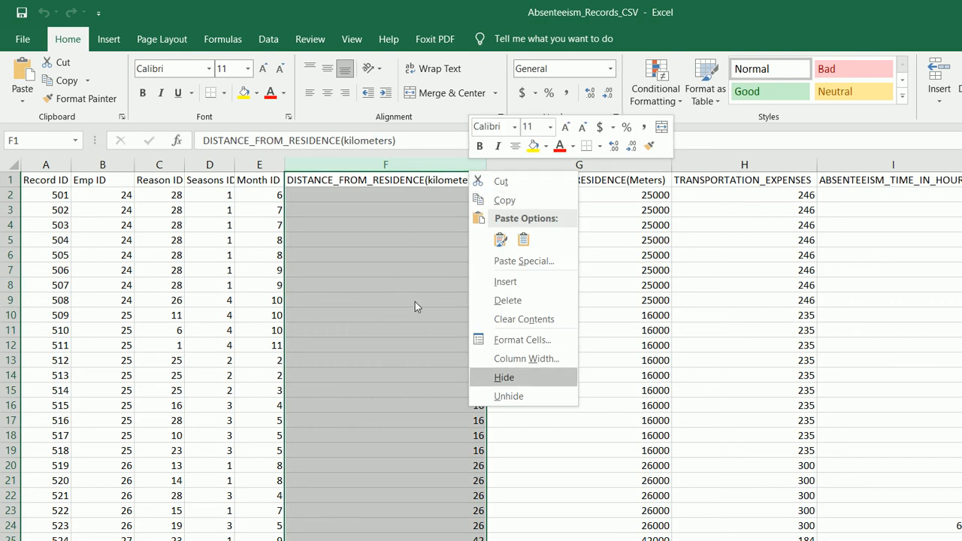
pyautogui.press('Escape')
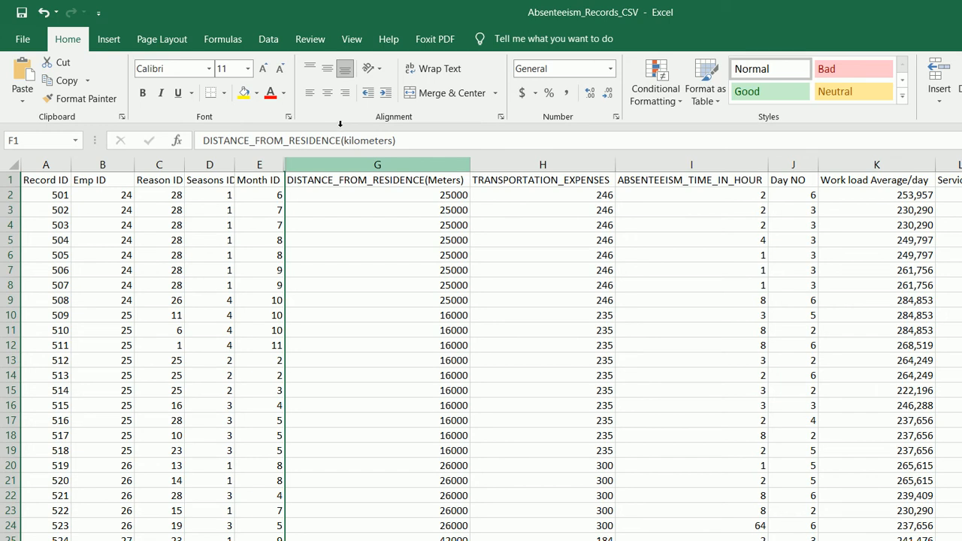
pyautogui.click(347, 164)
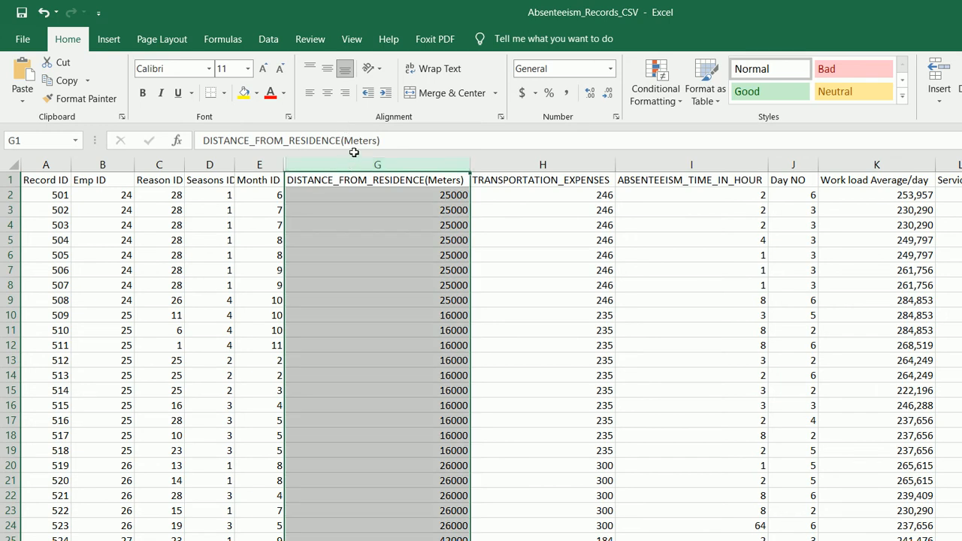
pyautogui.press('Down')
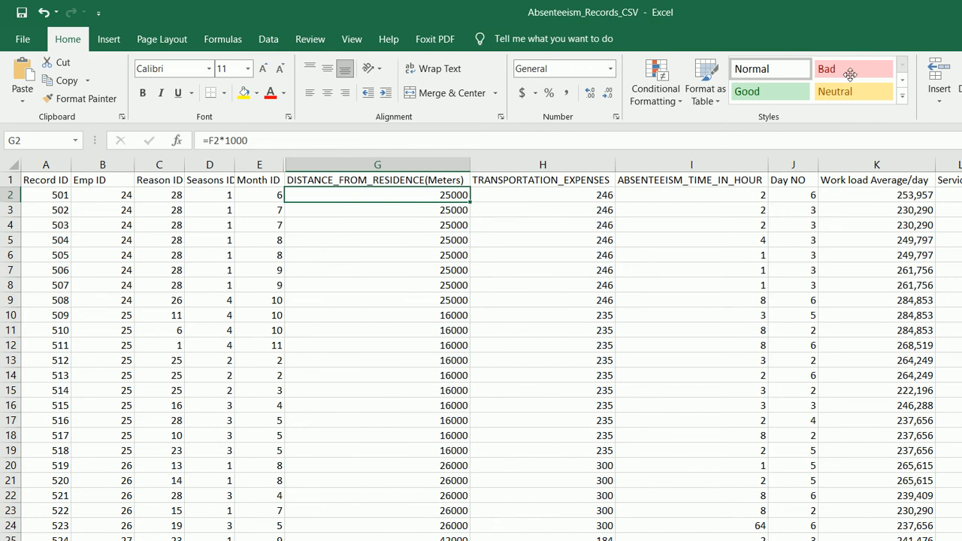
# Return to the report via phpMyAdmin and read the Tools for ETL section, marking "Community edition" and "free version".
pyautogui.click(898, 6)
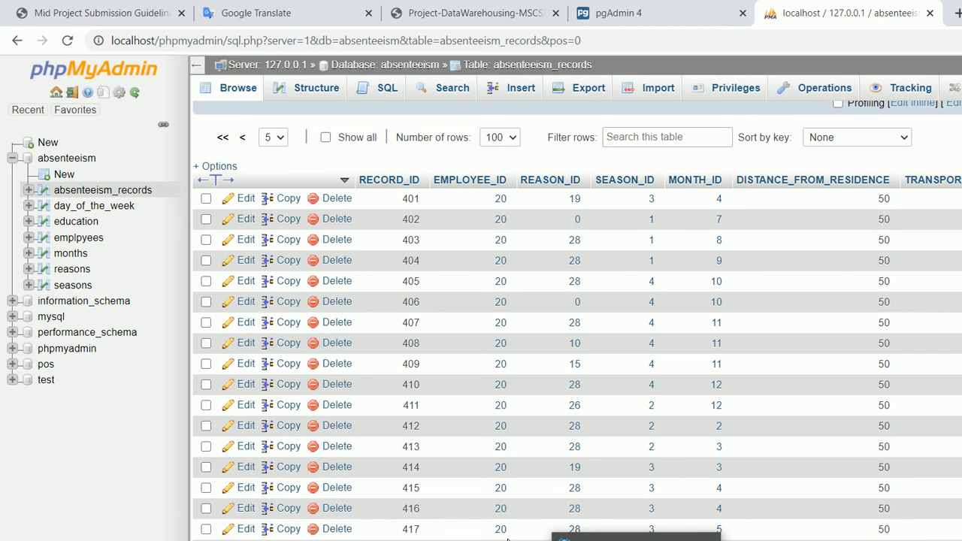
pyautogui.click(411, 13)
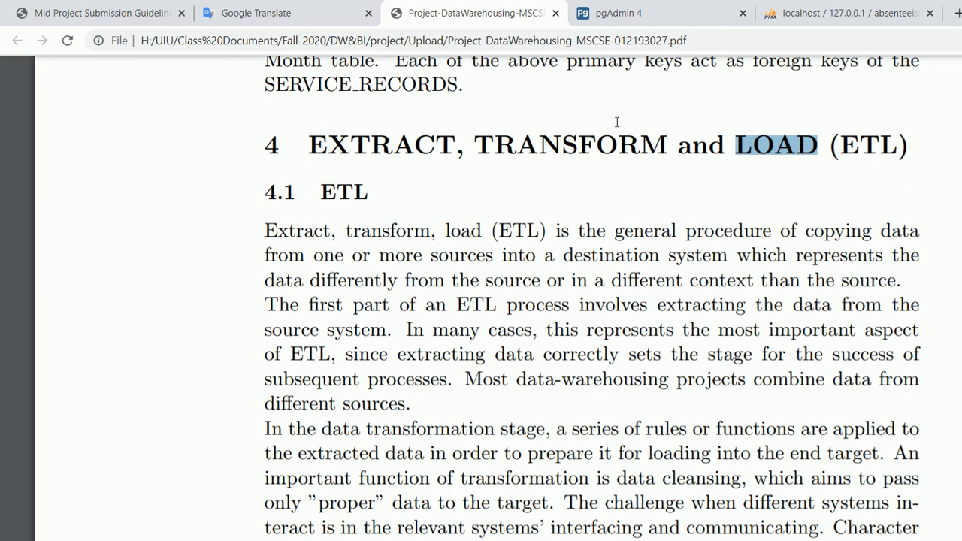
pyautogui.scroll(-6, 617, 122)
pyautogui.scroll(-8, 616, 122)
pyautogui.scroll(-1, 616, 121)
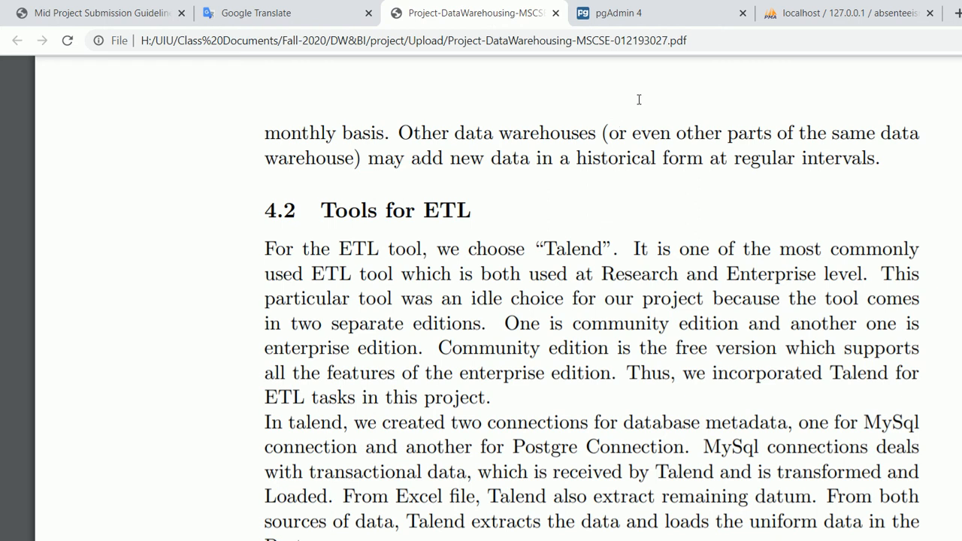
pyautogui.moveTo(531, 324)
pyautogui.mouseDown()
pyautogui.moveTo(452, 349)
pyautogui.moveTo(606, 348)
pyautogui.mouseUp()
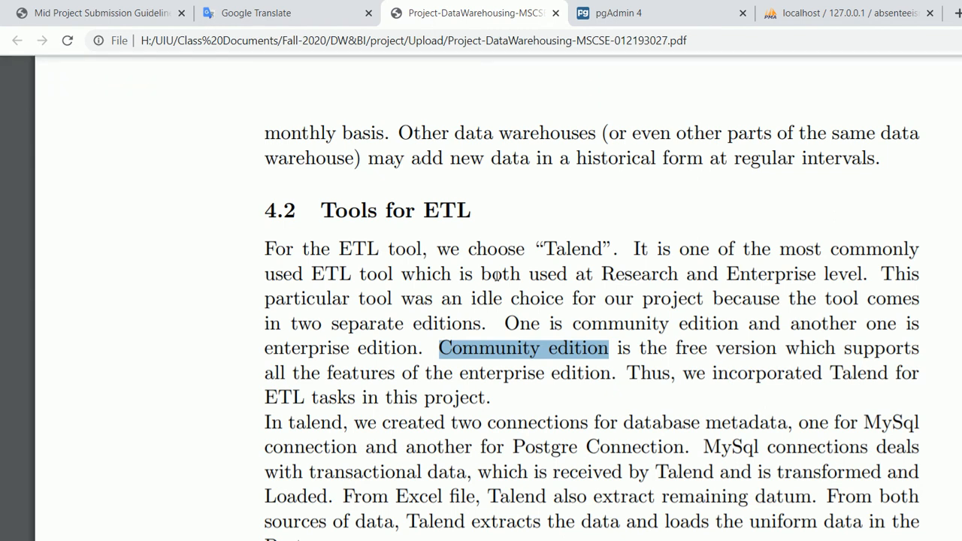
pyautogui.moveTo(658, 348); pyautogui.dragTo(750, 348)
pyautogui.moveTo(605, 282); pyautogui.dragTo(622, 278)
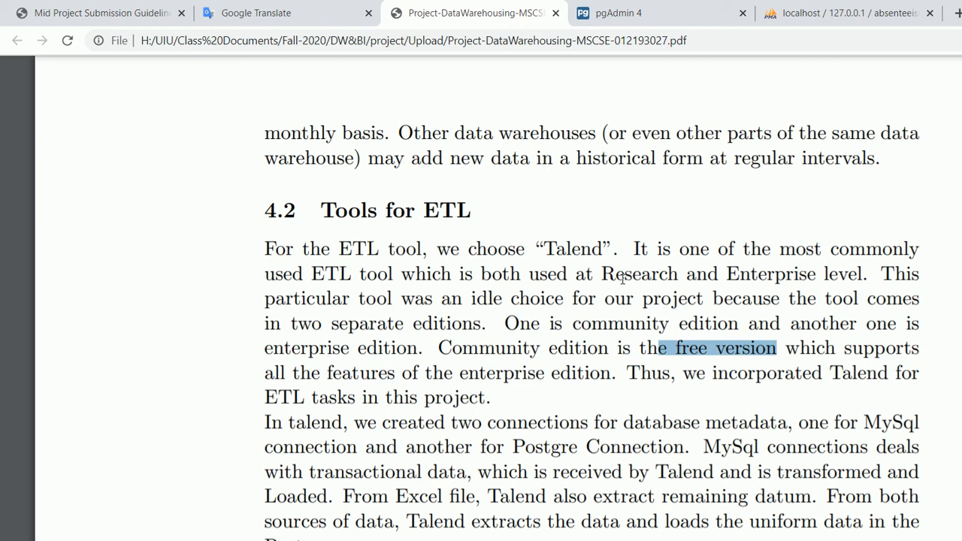
# Read the Talend connections paragraph and examine the job names in the Jobs, Sources, Targets table of section 4.3.
pyautogui.scroll(-3, 623, 278)
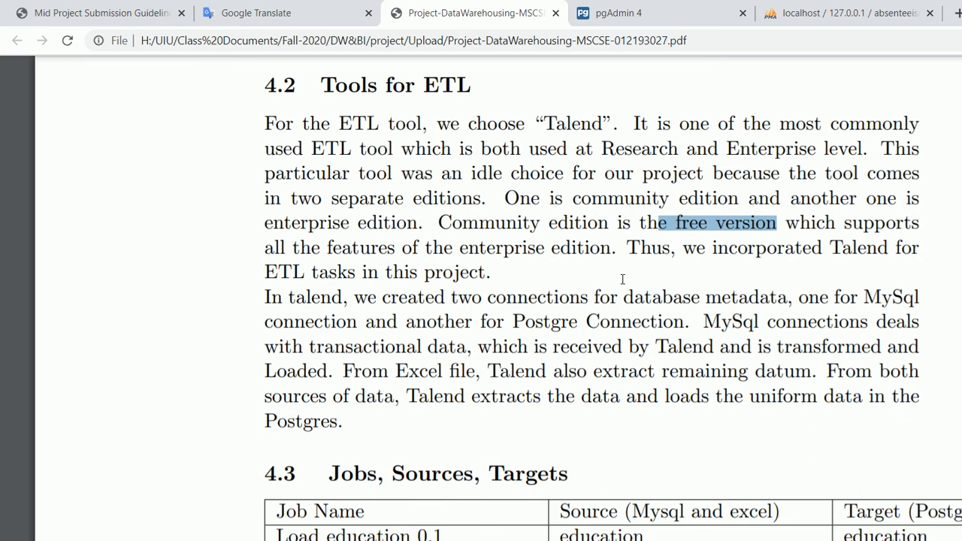
pyautogui.scroll(-1, 622, 279)
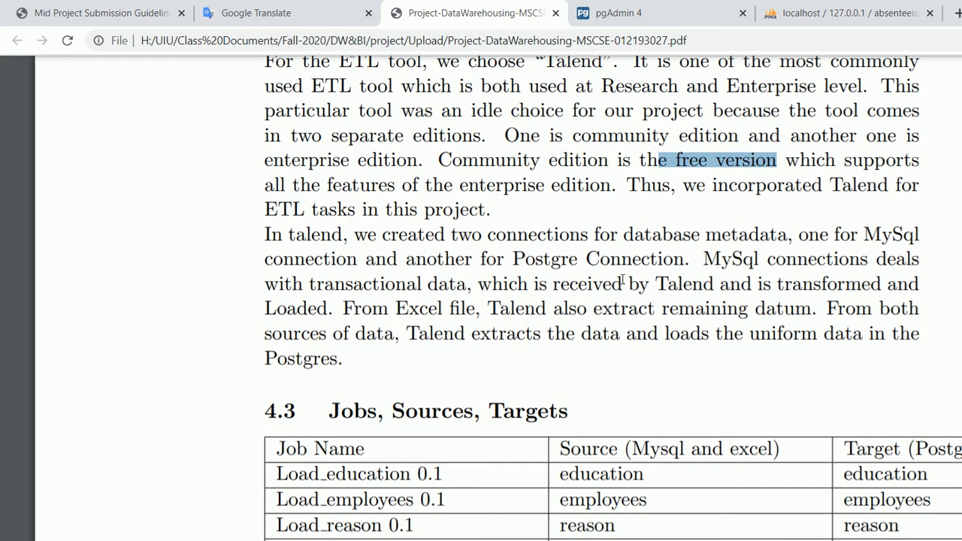
pyautogui.scroll(-1, 623, 280)
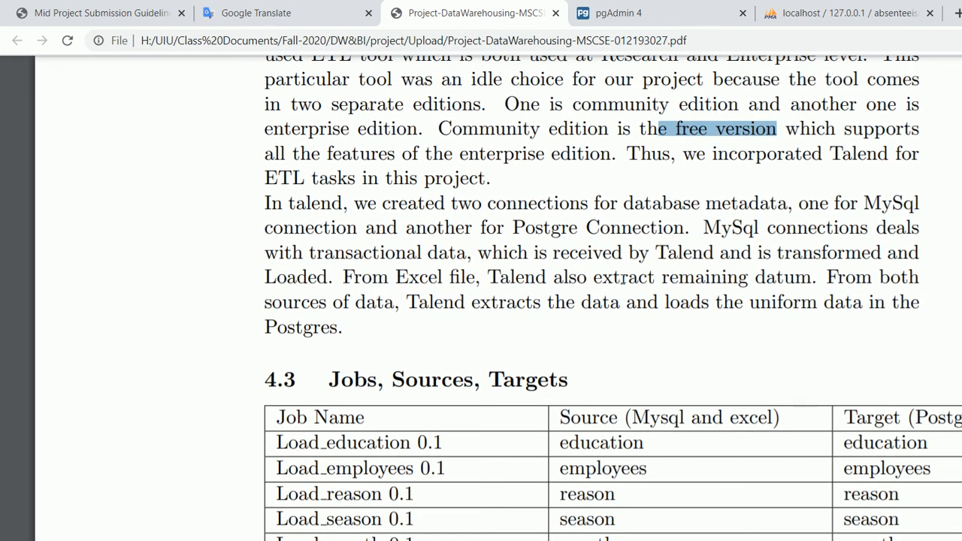
pyautogui.scroll(-1, 623, 280)
pyautogui.scroll(-2, 622, 279)
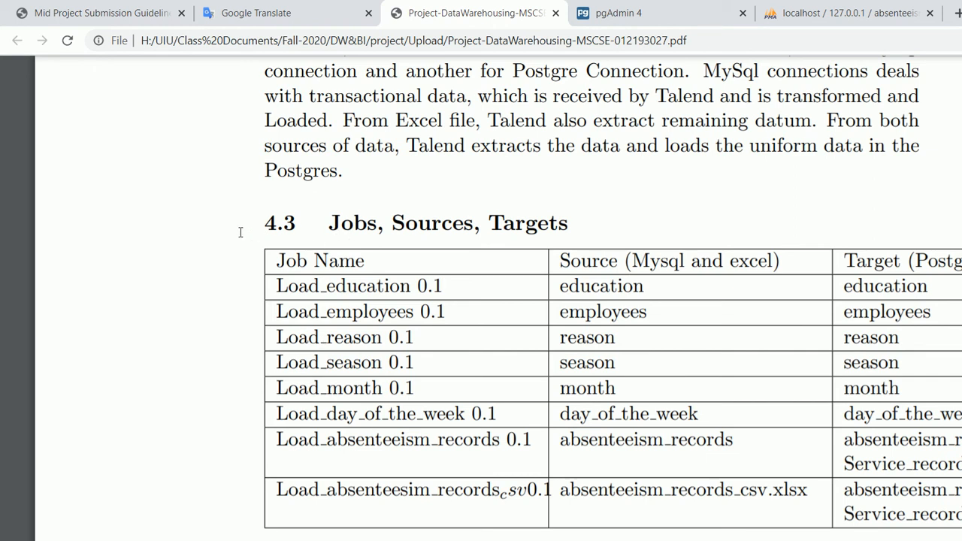
pyautogui.moveTo(220, 227); pyautogui.dragTo(316, 224)
pyautogui.moveTo(262, 249); pyautogui.dragTo(265, 249)
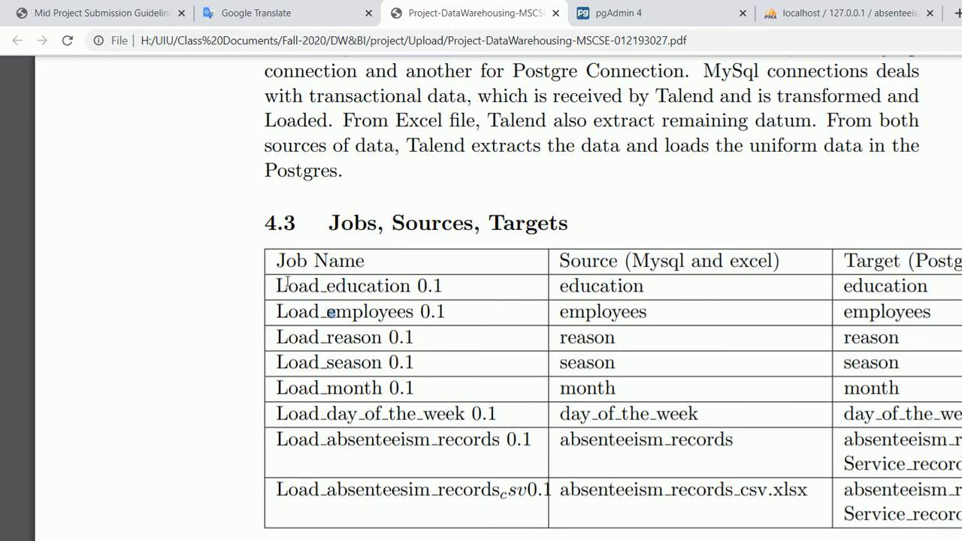
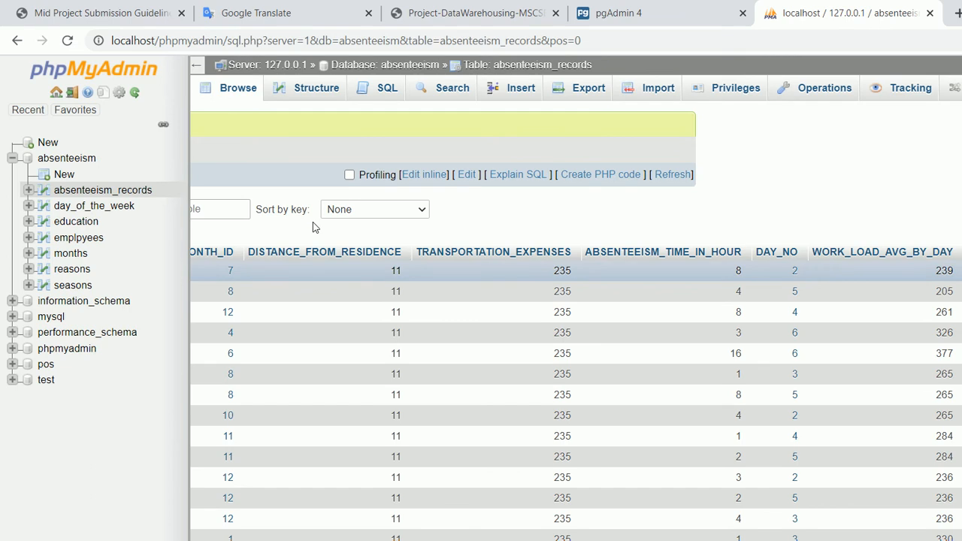
# Examine the DISTANCE_FROM_RESIDENCE values of absenteeism_records in phpMyAdmin alongside the report's Transformation Task section.
pyautogui.scroll(-1, 309, 319)
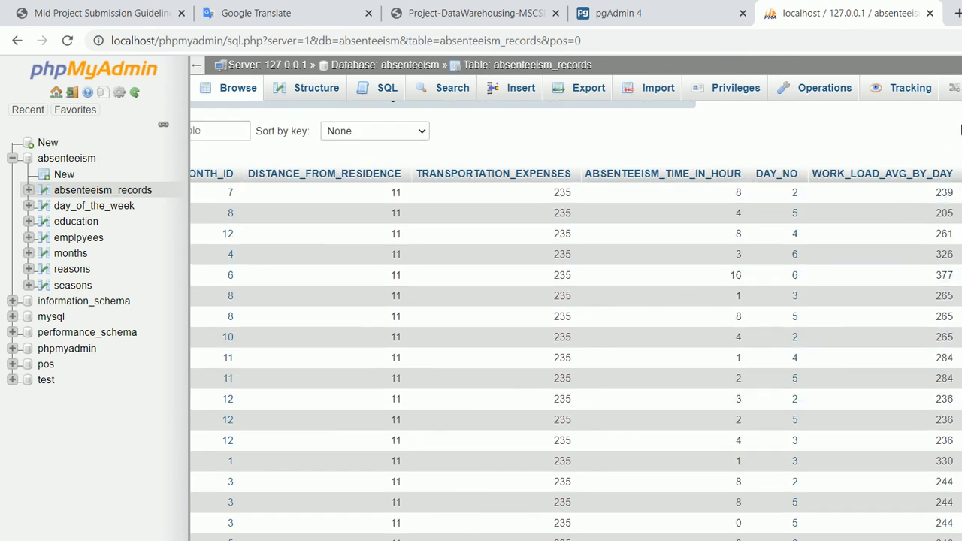
pyautogui.moveTo(961, 128); pyautogui.dragTo(961, 219)
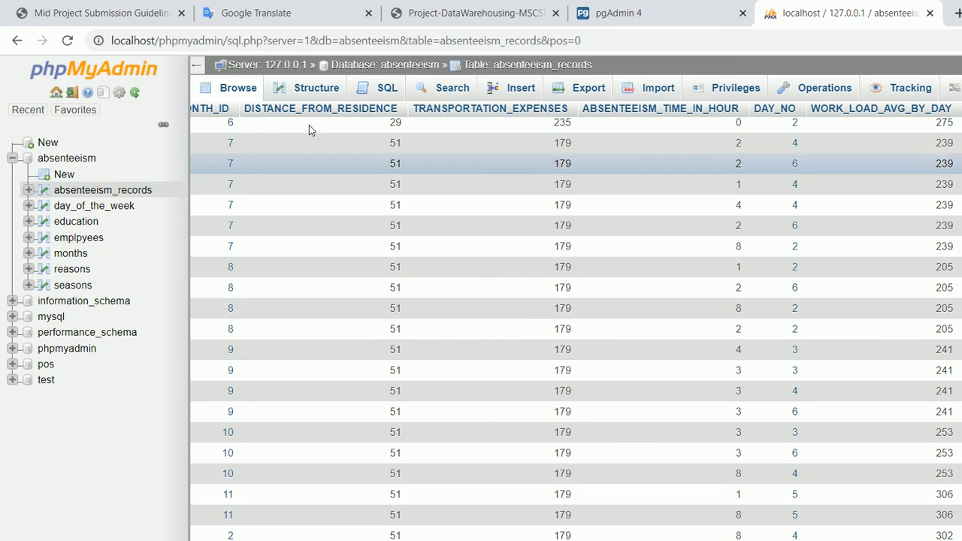
pyautogui.click(402, 11)
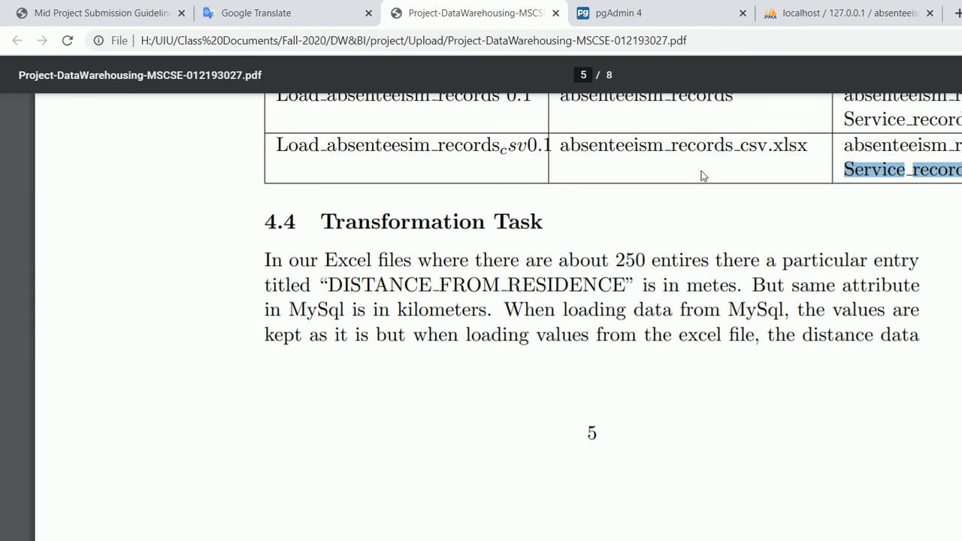
pyautogui.click(778, 14)
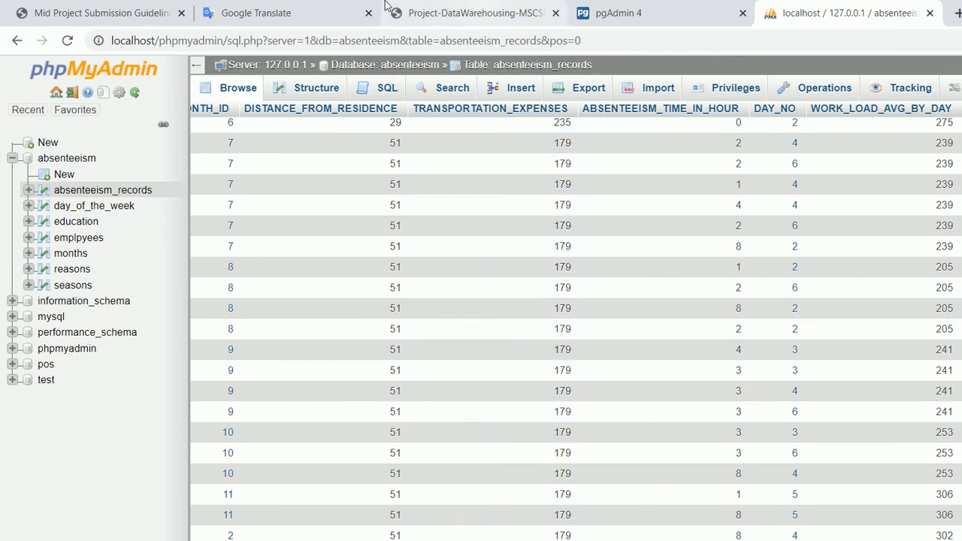
# Switch to the Absenteeism_Records_CSV workbook in Excel and inspect the header cell of the DISTANCE_FROM_RESIDENCE(Meters) column.
pyautogui.click(481, 13)
pyautogui.click(569, 534)
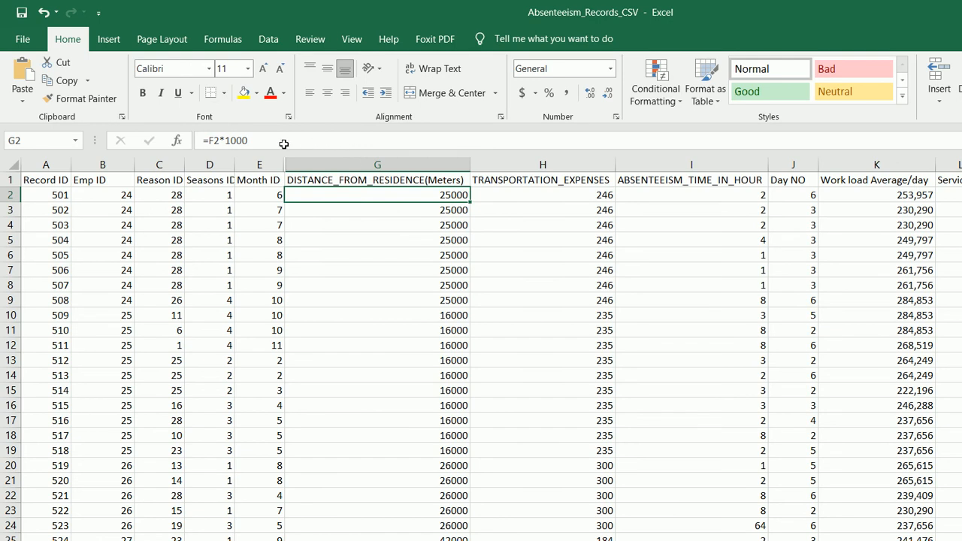
pyautogui.press('Up')
pyautogui.click(365, 141)
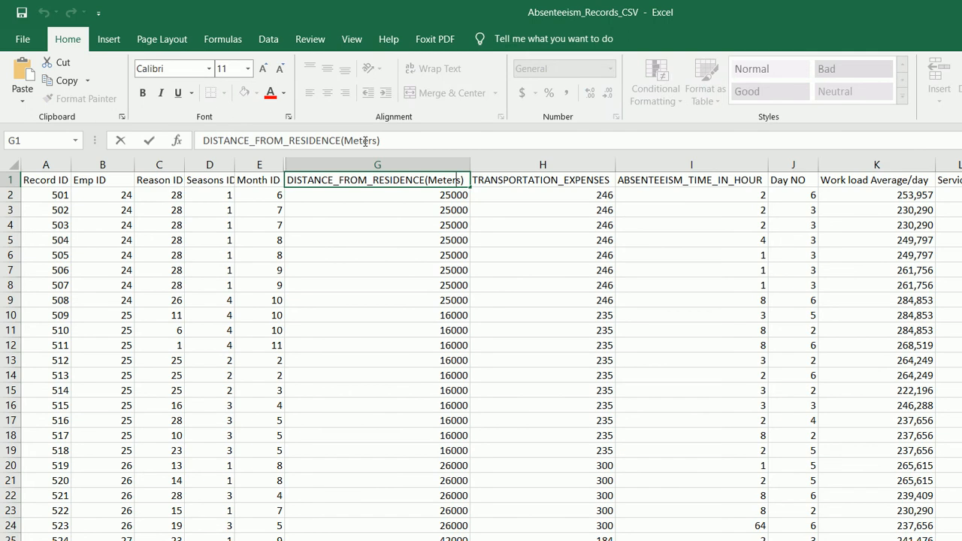
pyautogui.press('Return')
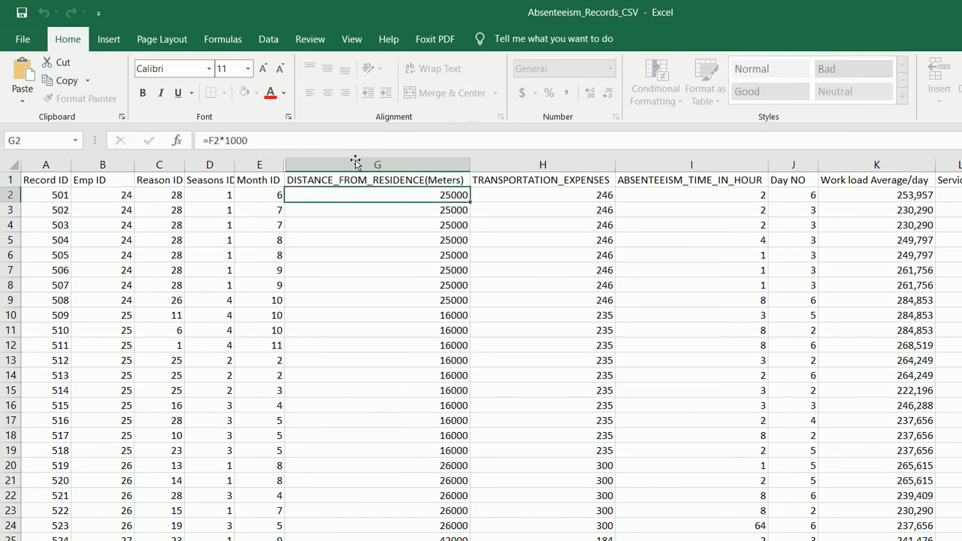
# Step through the DISTANCE_FROM_RESIDENCE(Meters) cells down to row 11 and back up to row 7 to examine their conversion formulas.
pyautogui.press('Down')
pyautogui.press('Down')
pyautogui.press('Down')
pyautogui.press('Down')
pyautogui.press('Down')
pyautogui.press('Down')
pyautogui.press('Down')
pyautogui.press('Down')
pyautogui.press('Down')
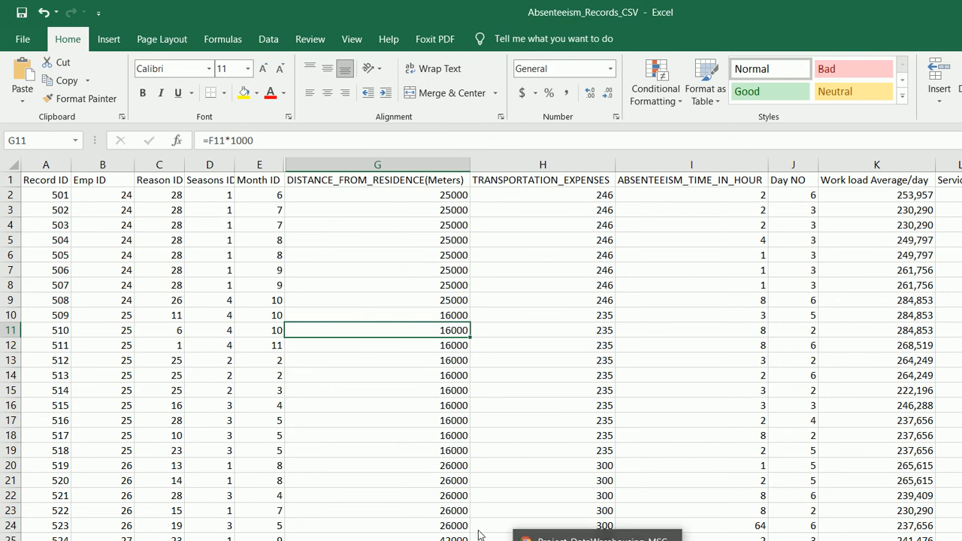
pyautogui.press('Up')
pyautogui.press('Up')
pyautogui.press('Up')
pyautogui.press('Up')
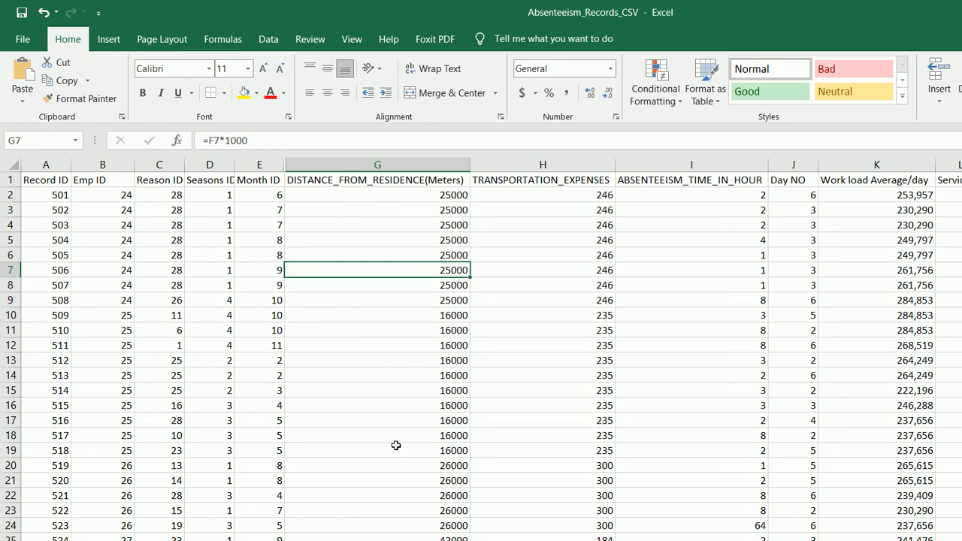
# Return to the report in Chrome and read section 4.4 Transformation Task along with the Excel load job's table row.
pyautogui.click(478, 535)
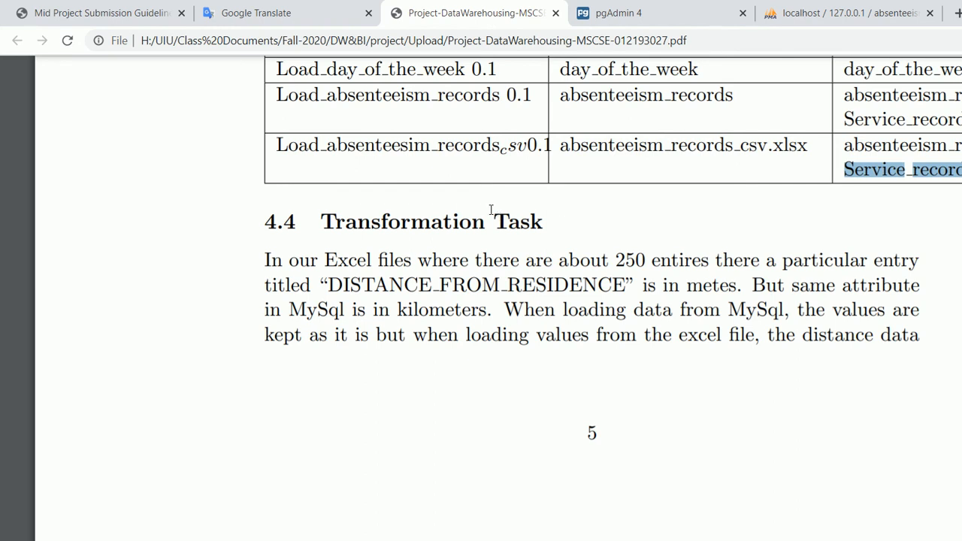
pyautogui.scroll(1, 492, 207)
pyautogui.scroll(-1, 492, 207)
pyautogui.scroll(1, 403, 188)
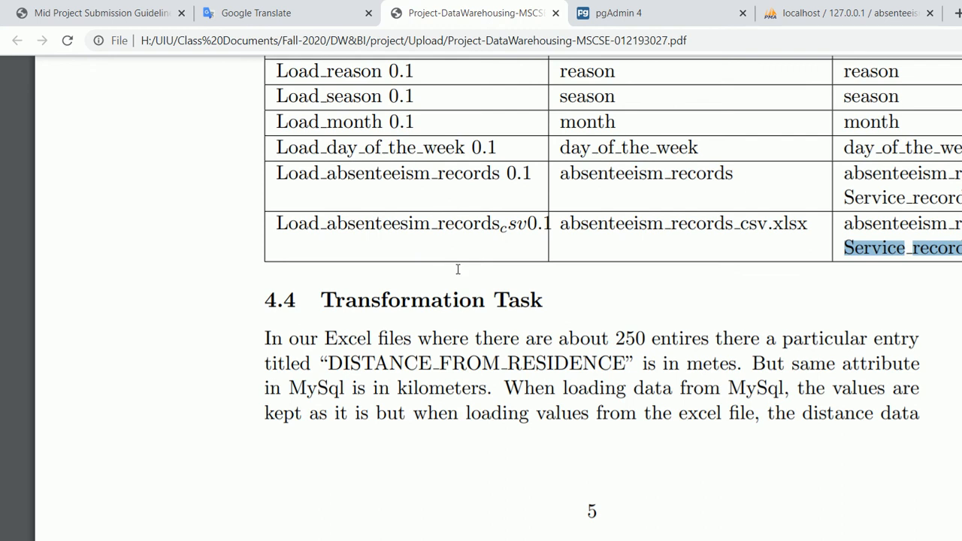
pyautogui.moveTo(293, 239); pyautogui.dragTo(381, 235)
pyautogui.scroll(-9, 381, 234)
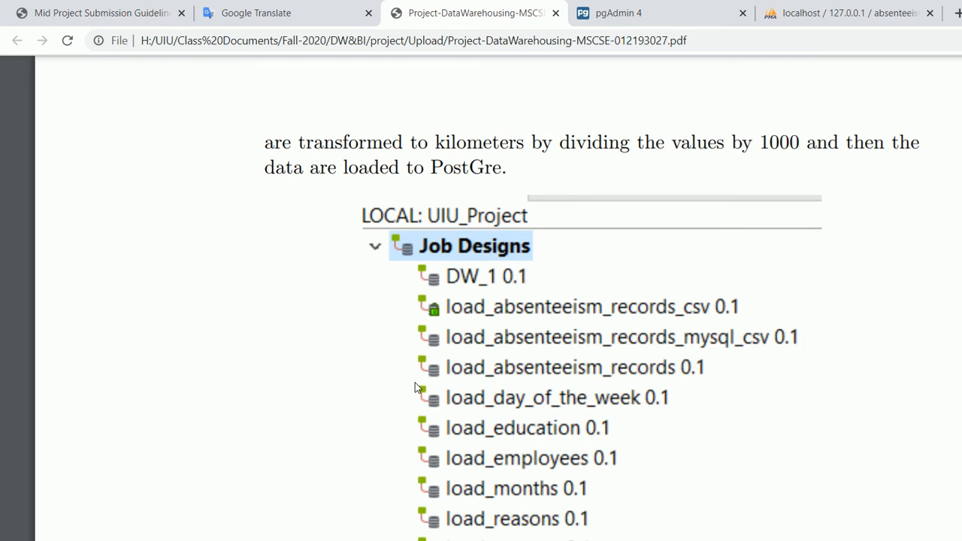
# Examine the report's Talend repository screenshot, including its connections and Excel file metadata, up to the start of section 4.5 Procedure.
pyautogui.scroll(-10, 415, 382)
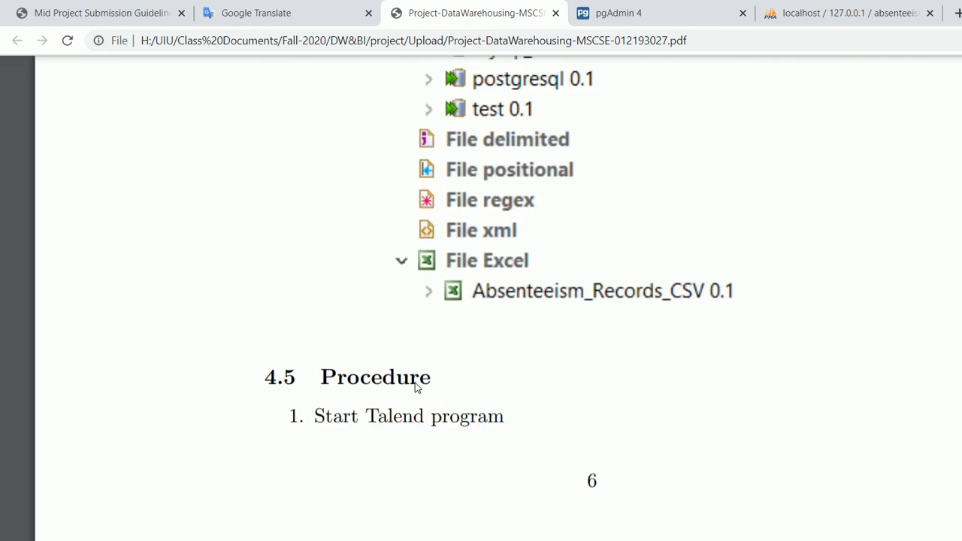
pyautogui.scroll(-1, 415, 384)
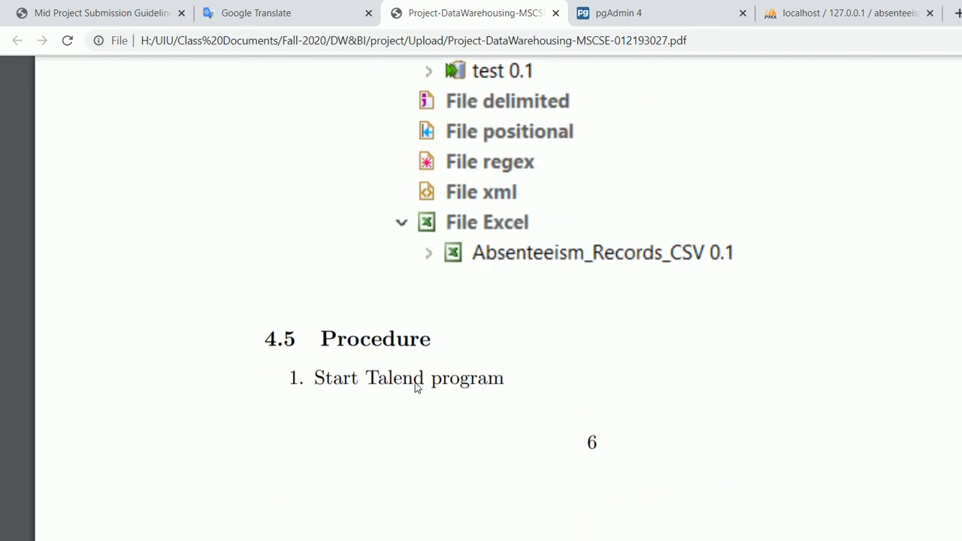
pyautogui.scroll(-8, 415, 385)
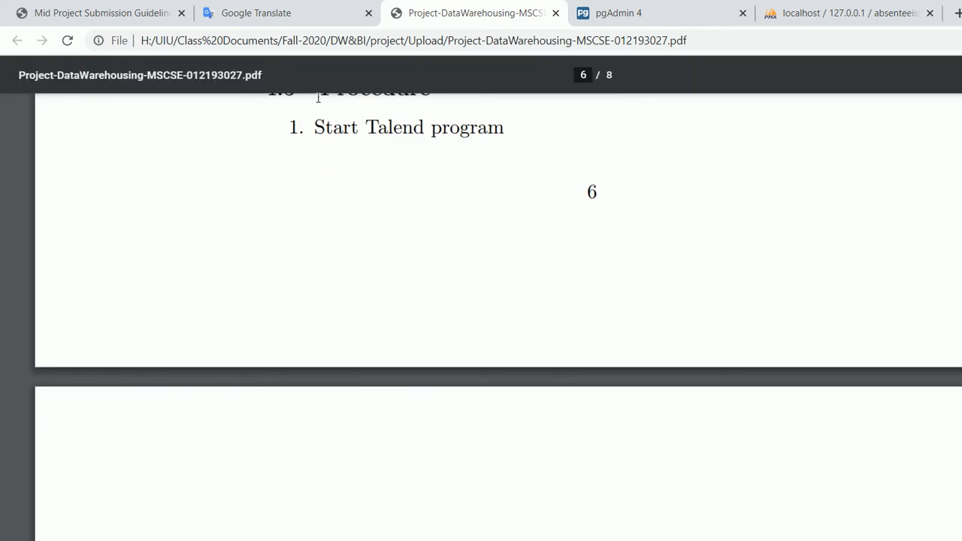
pyautogui.scroll(10, 325, 106)
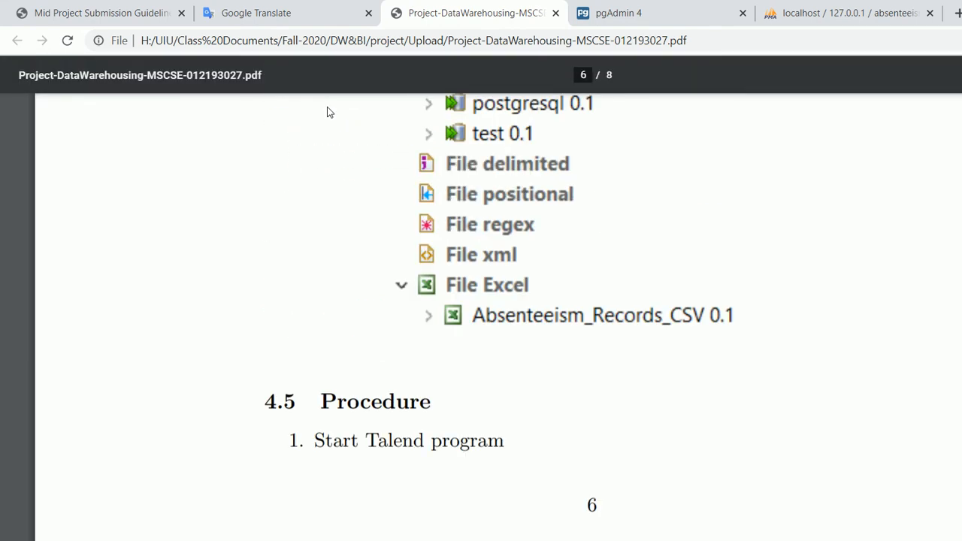
pyautogui.scroll(-6, 327, 115)
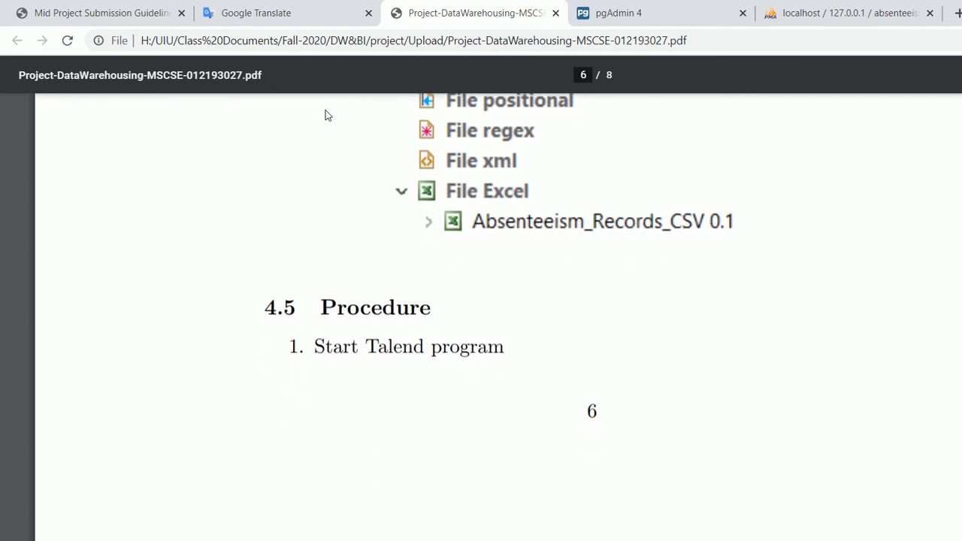
# Read the remaining Procedure steps, from creating the project to checking the loaded data, and examine the load_absenteeism_records_csv job diagram.
pyautogui.scroll(-5, 324, 115)
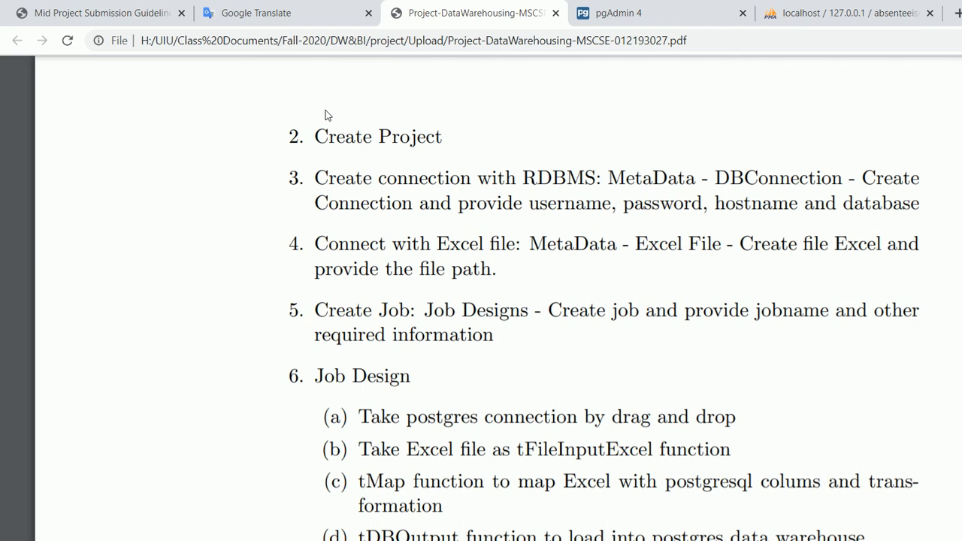
pyautogui.scroll(-5, 325, 115)
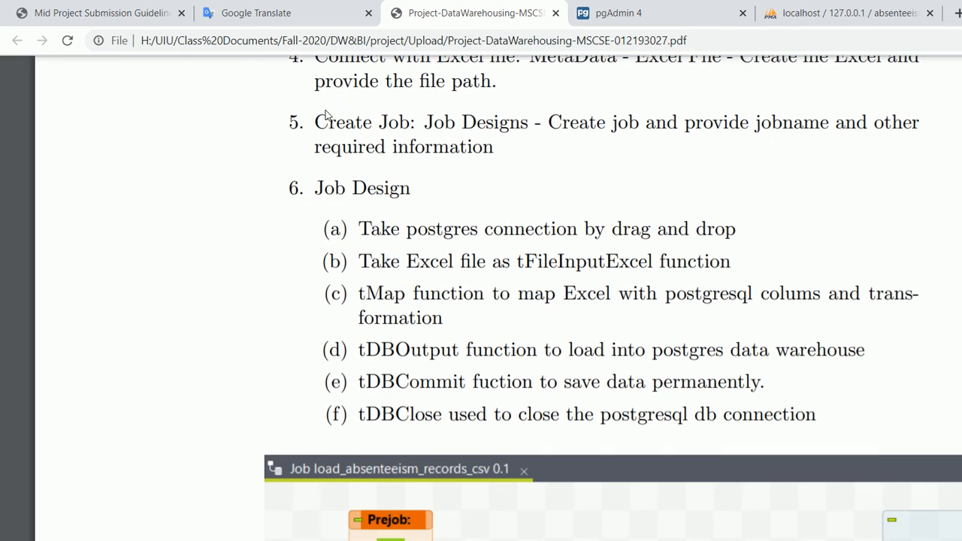
pyautogui.scroll(-2, 326, 115)
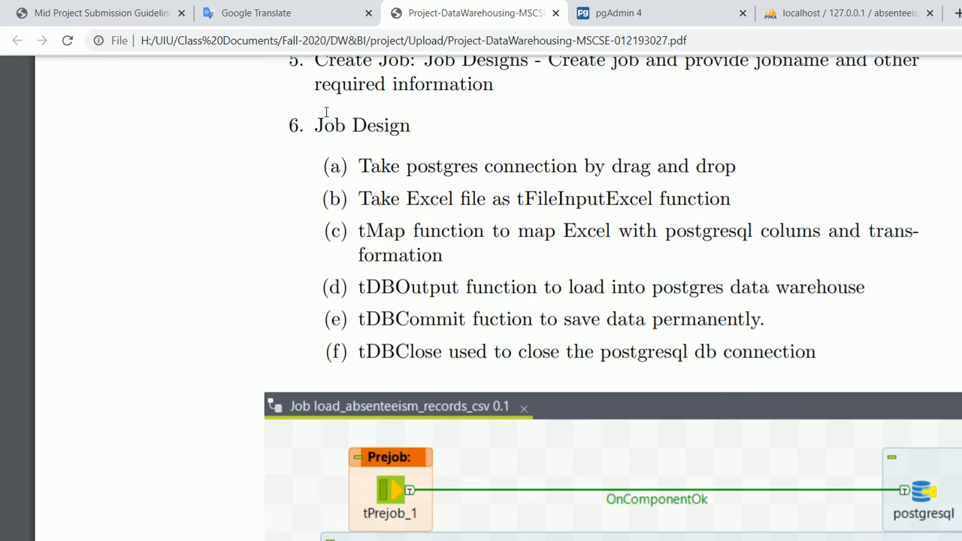
pyautogui.scroll(-4, 326, 112)
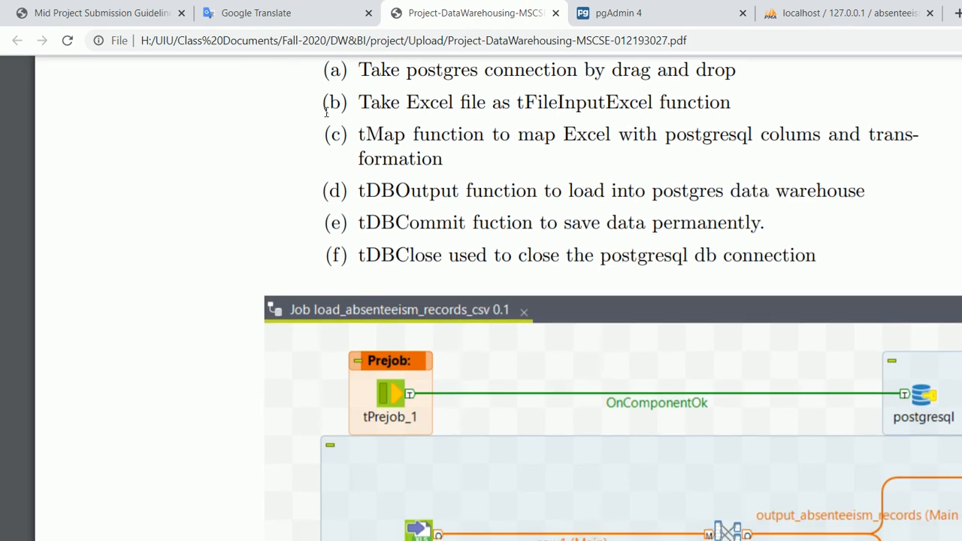
pyautogui.scroll(-1, 326, 112)
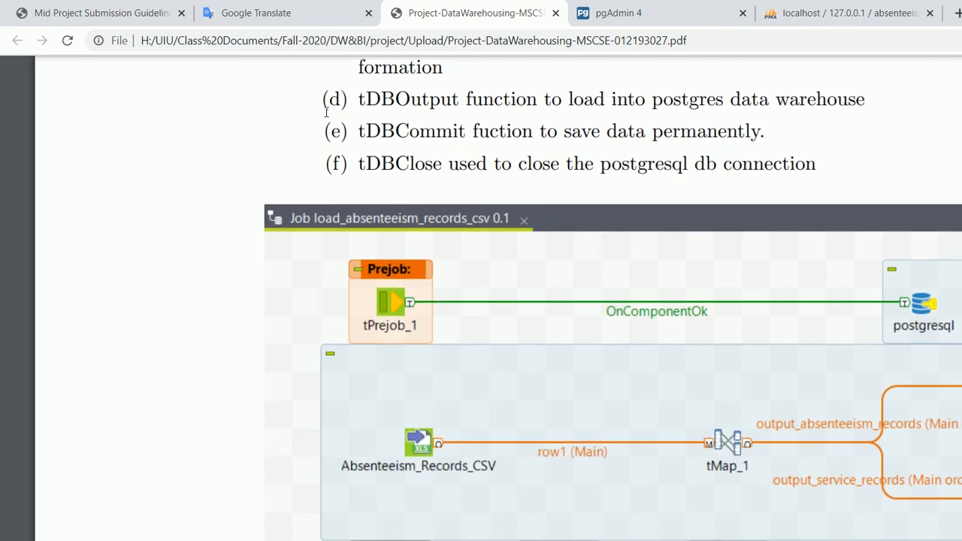
pyautogui.scroll(-1, 325, 112)
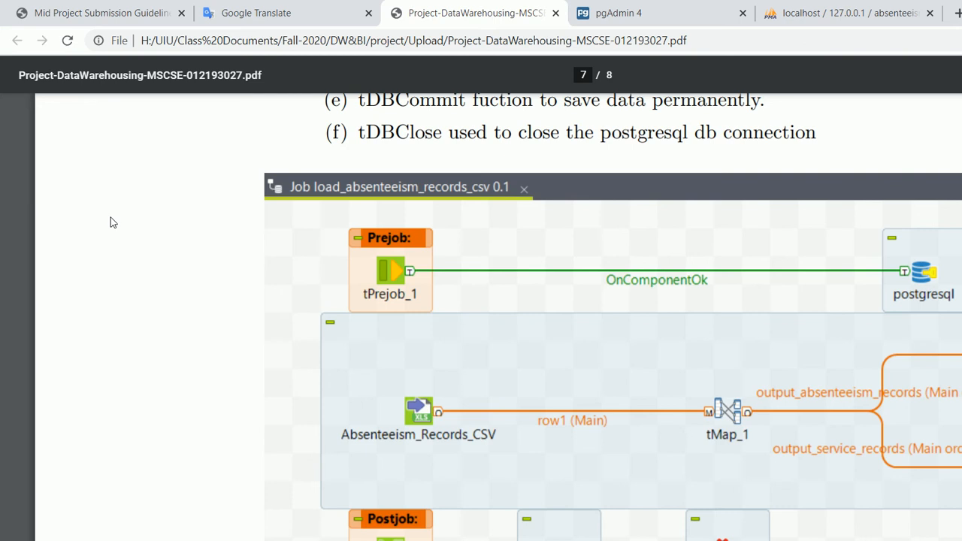
pyautogui.scroll(-15, 110, 218)
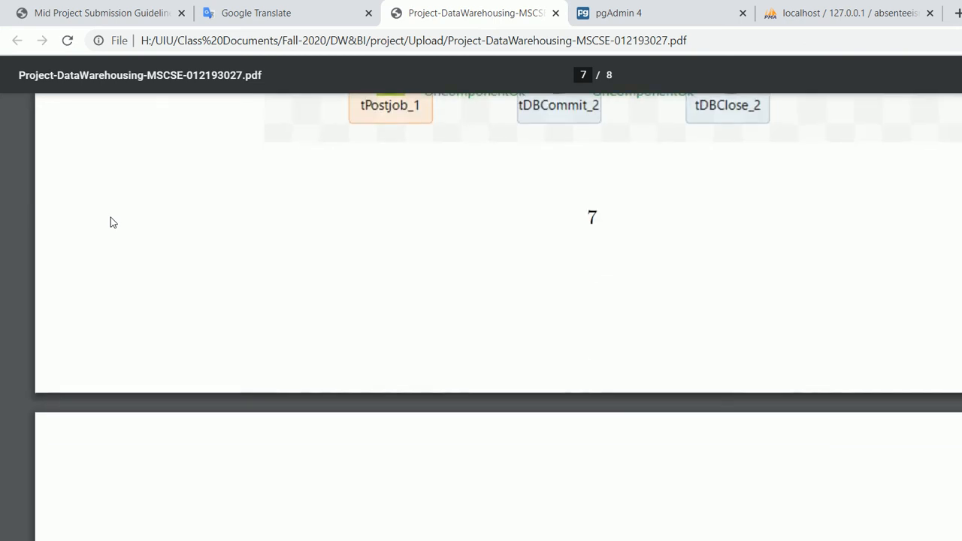
pyautogui.scroll(-3, 110, 223)
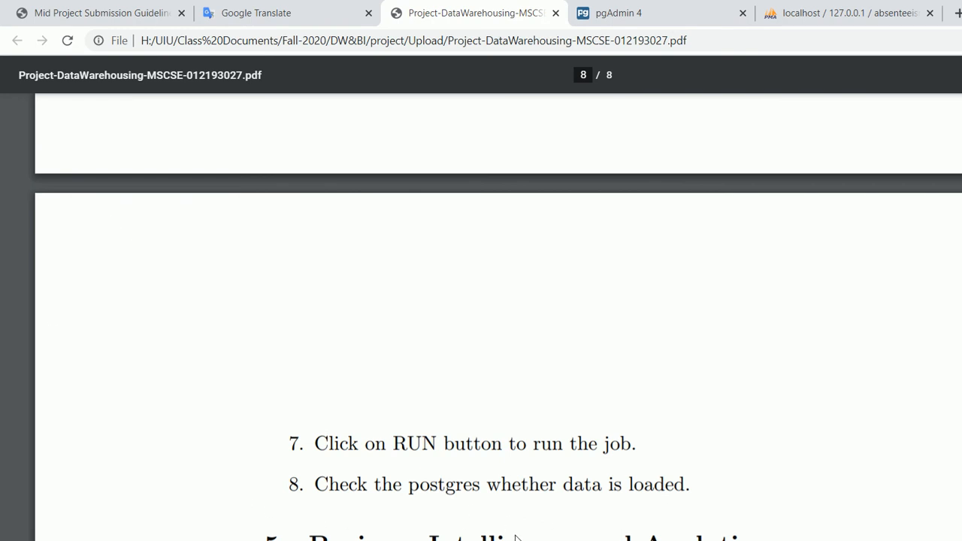
# Switch to Talend Open Studio and examine the load_absenteeism_records_csv job design.
pyautogui.moveTo(508, 535)
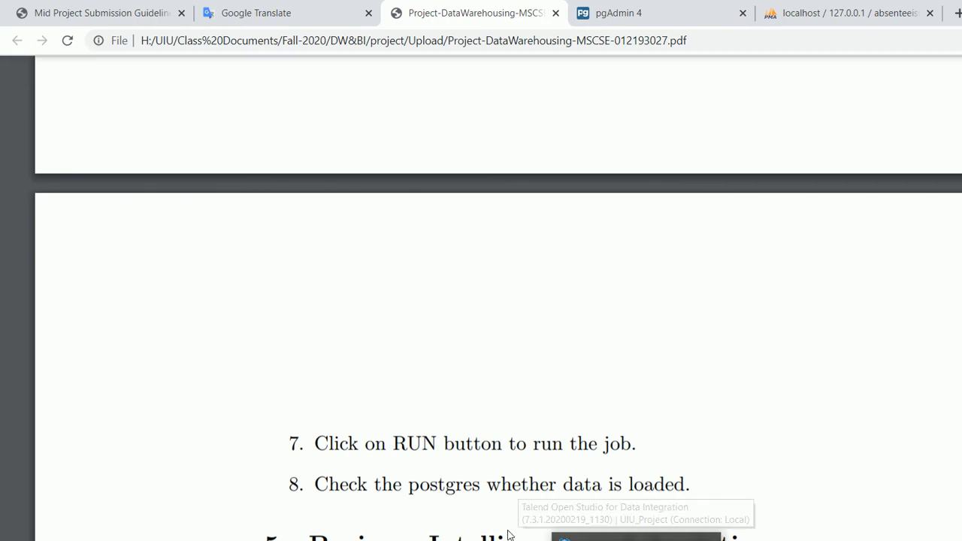
pyautogui.click(508, 536)
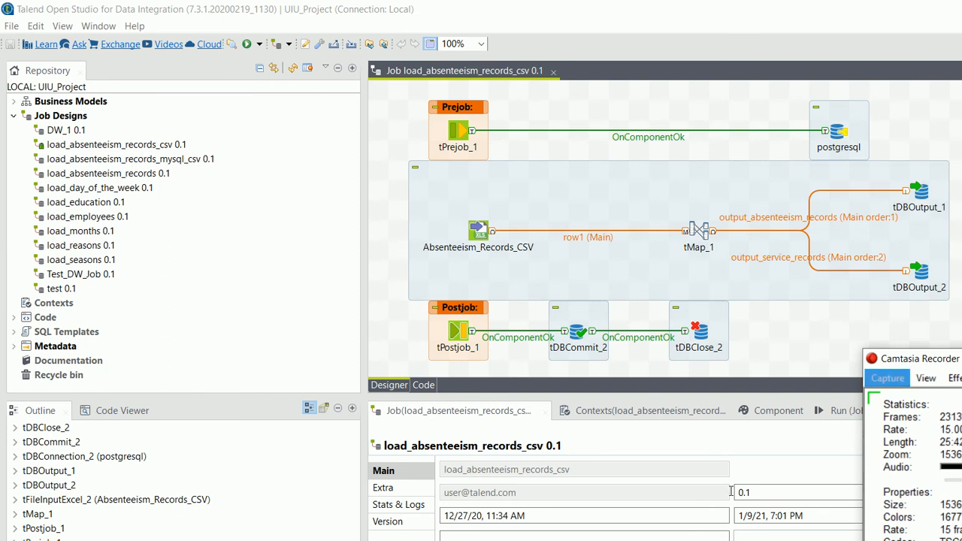
pyautogui.click(482, 535)
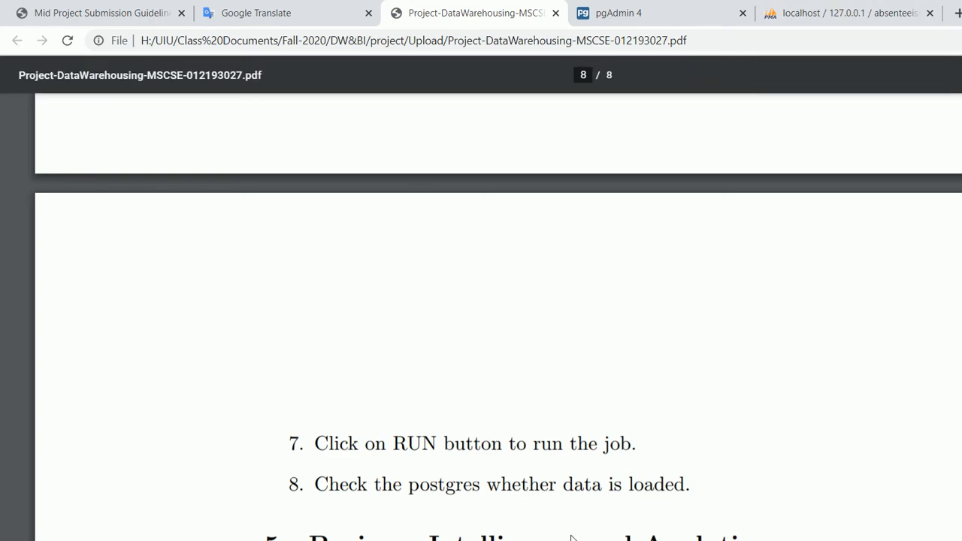
pyautogui.click(604, 535)
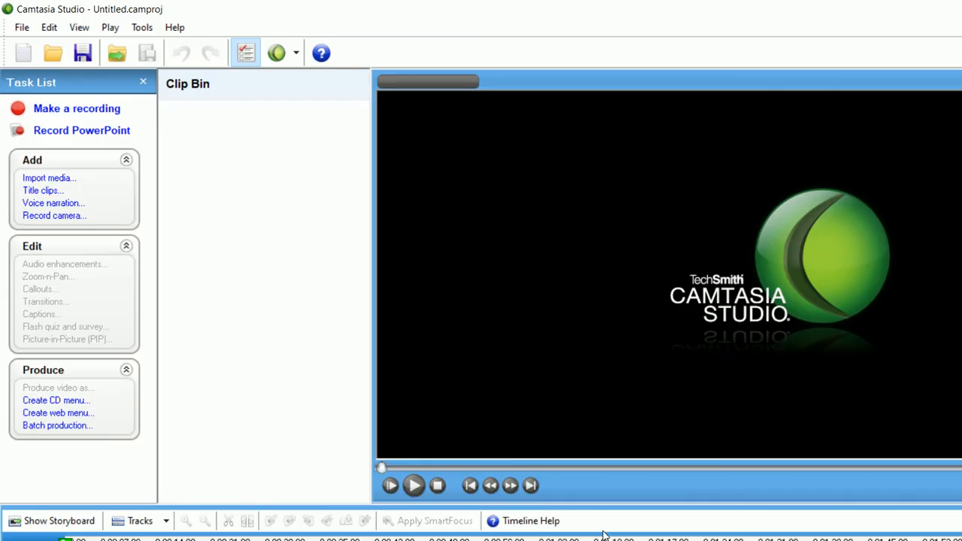
pyautogui.click(516, 535)
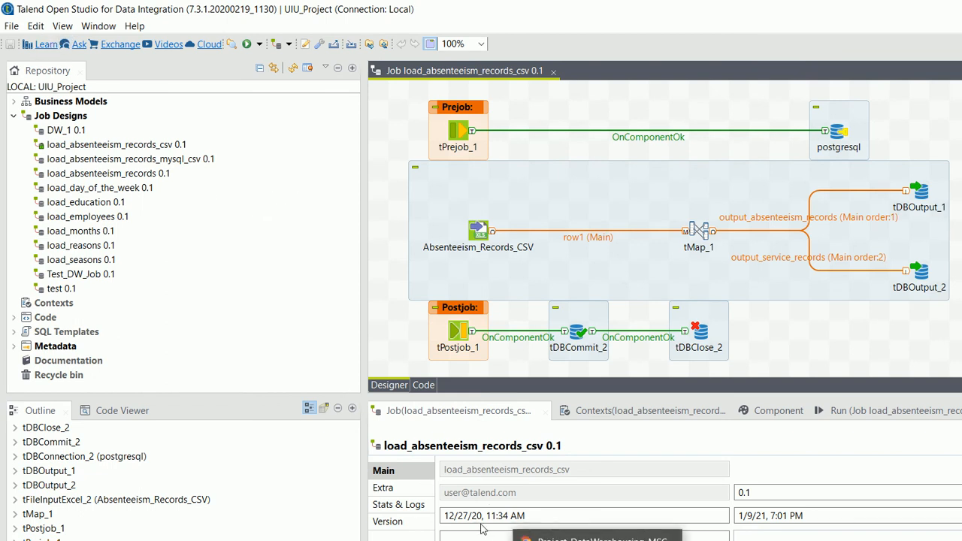
# Return to Chrome and show the absenteeism source tables in phpMyAdmin.
pyautogui.hotkey('alt', 'Tab')
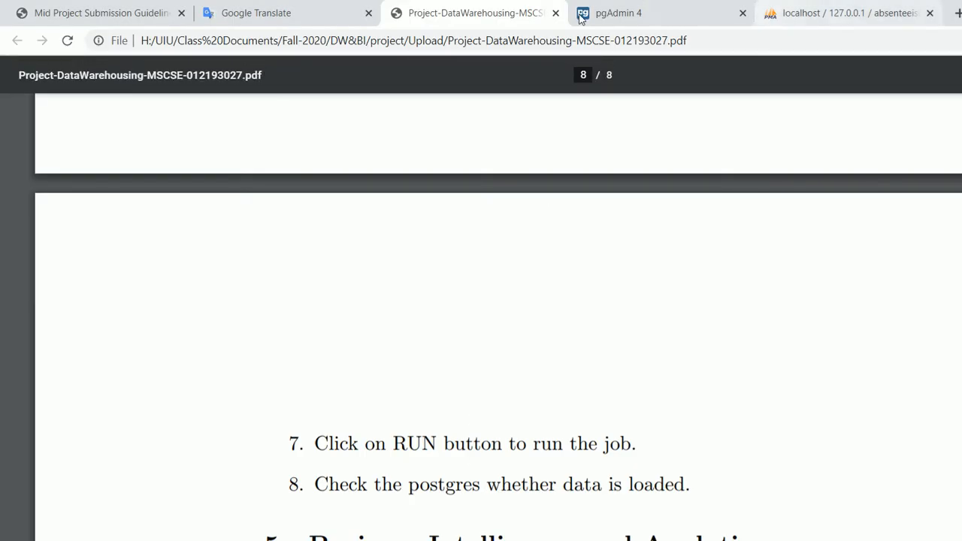
pyautogui.click(817, 11)
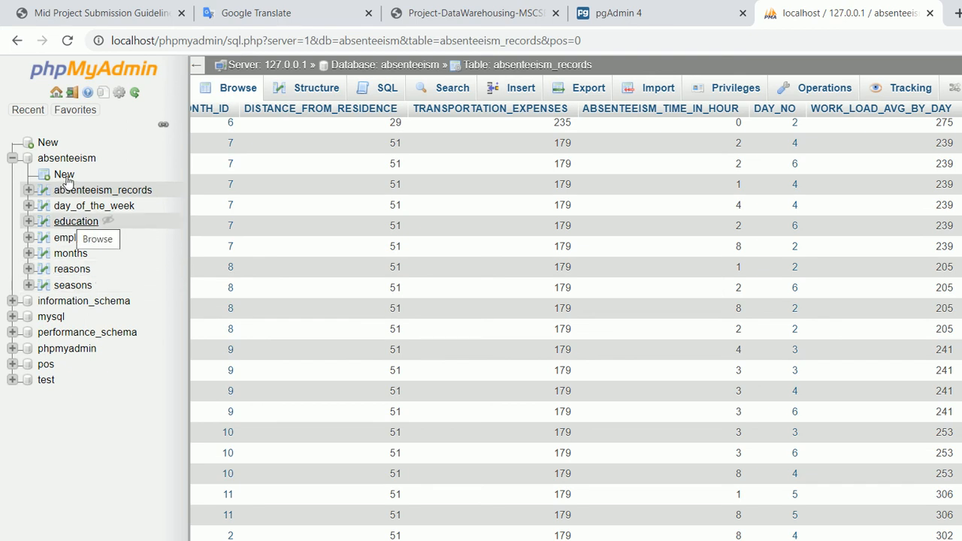
# Switch to Excel to view the Absenteeism_Records_CSV source data and close the workbook without saving the changes.
pyautogui.click(571, 536)
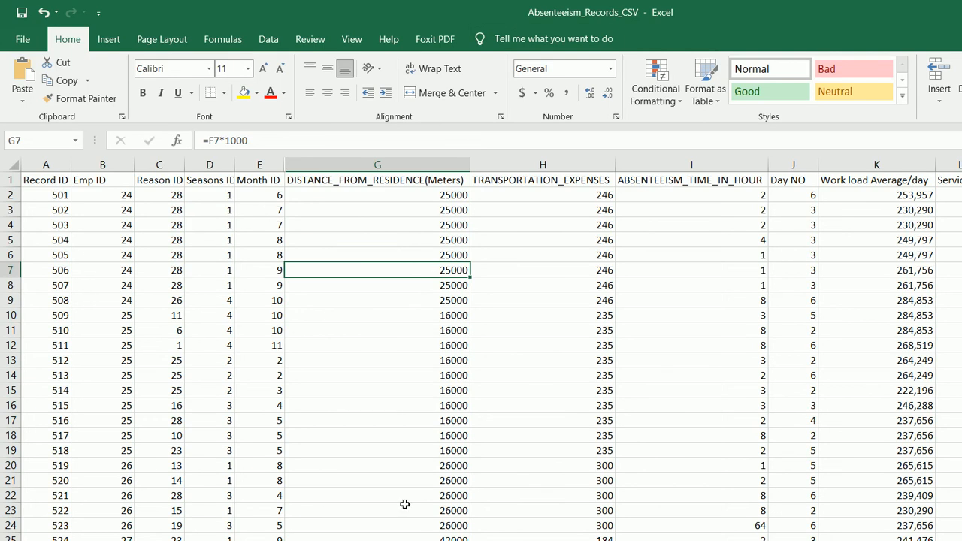
pyautogui.hscroll(1, 627, 502)
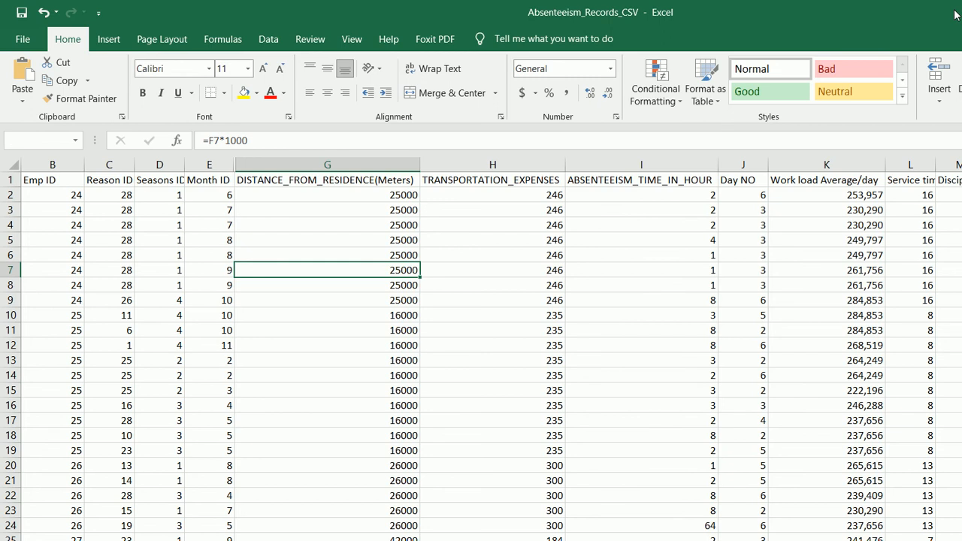
pyautogui.click(956, 13)
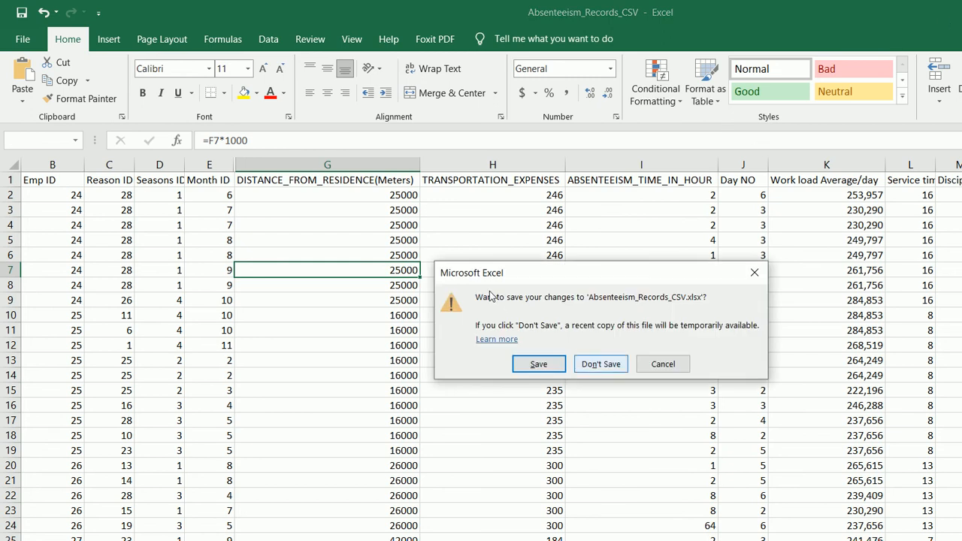
pyautogui.click(607, 364)
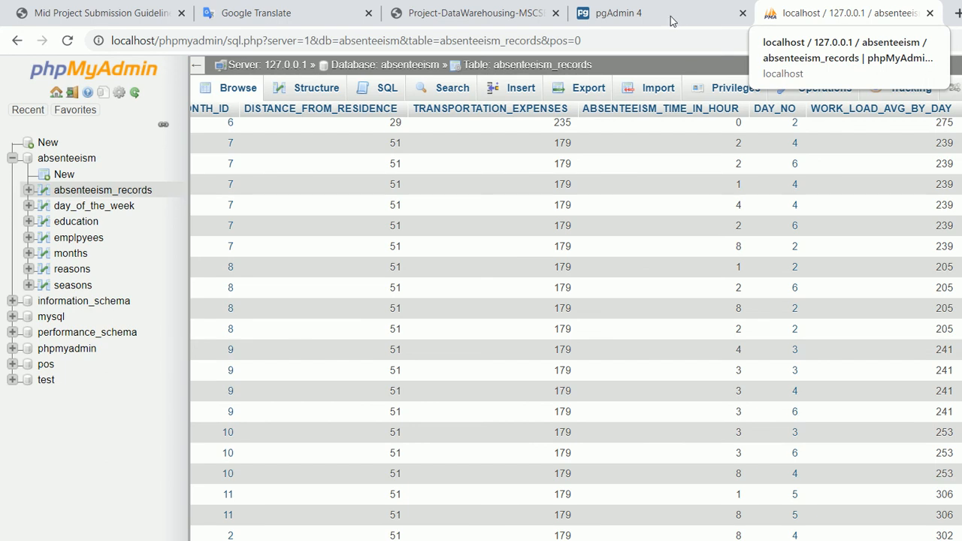
# View the public schema's tables in pgAdmin and switch to the DataModel_Postgres_DW diagram in erwin DM.
pyautogui.hotkey('ctrl', 'shift', 'Tab')
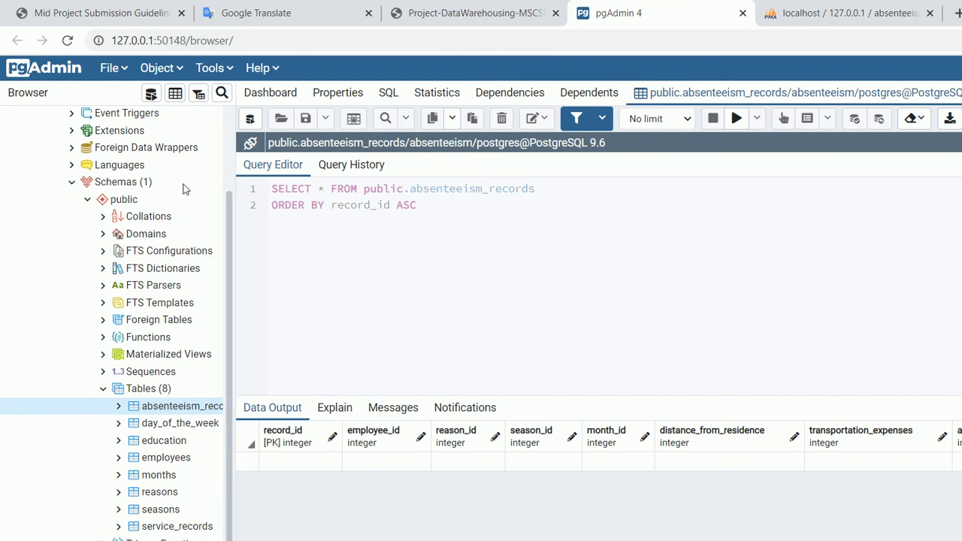
pyautogui.scroll(1, 184, 180)
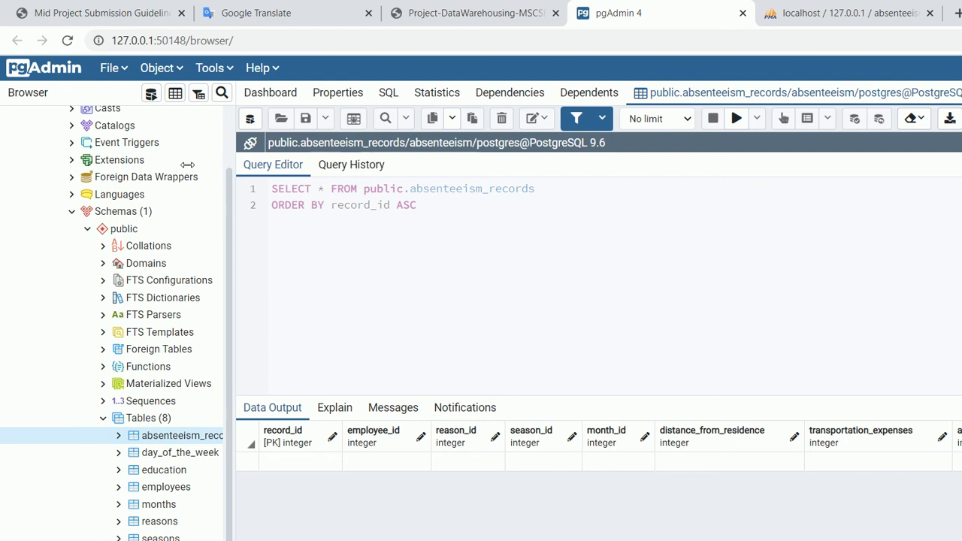
pyautogui.click(545, 536)
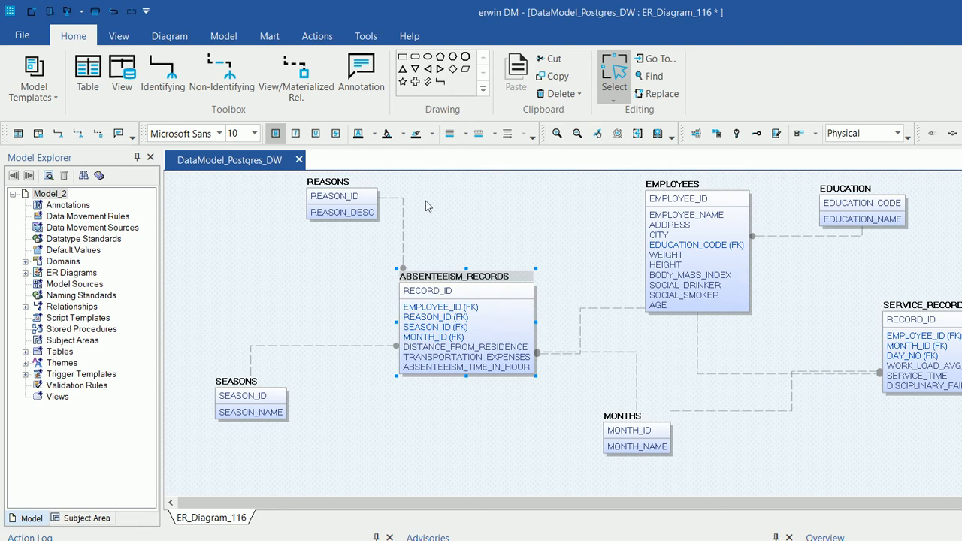
# Start forward engineering the DataModel_Postgres_DW schema and advance through the default options to the table filter.
pyautogui.click(300, 36)
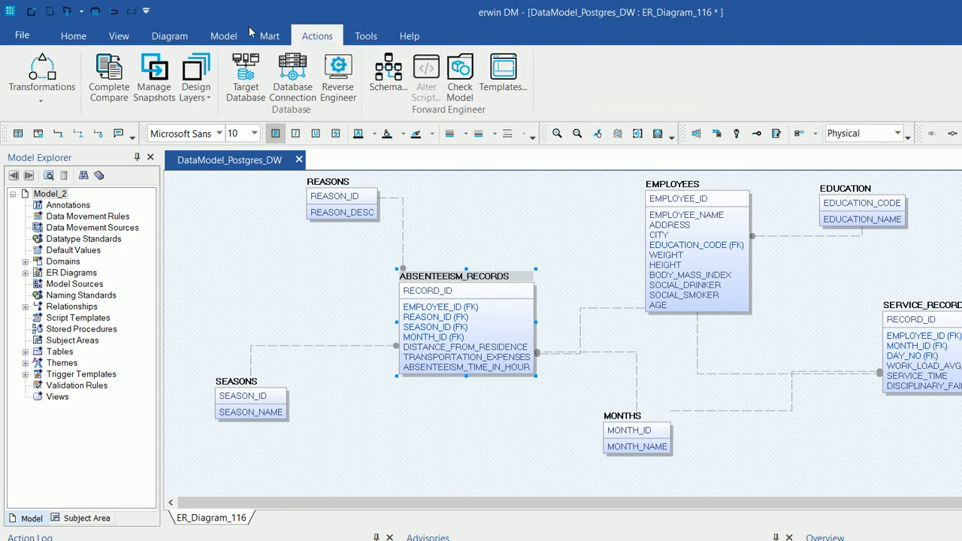
pyautogui.click(389, 75)
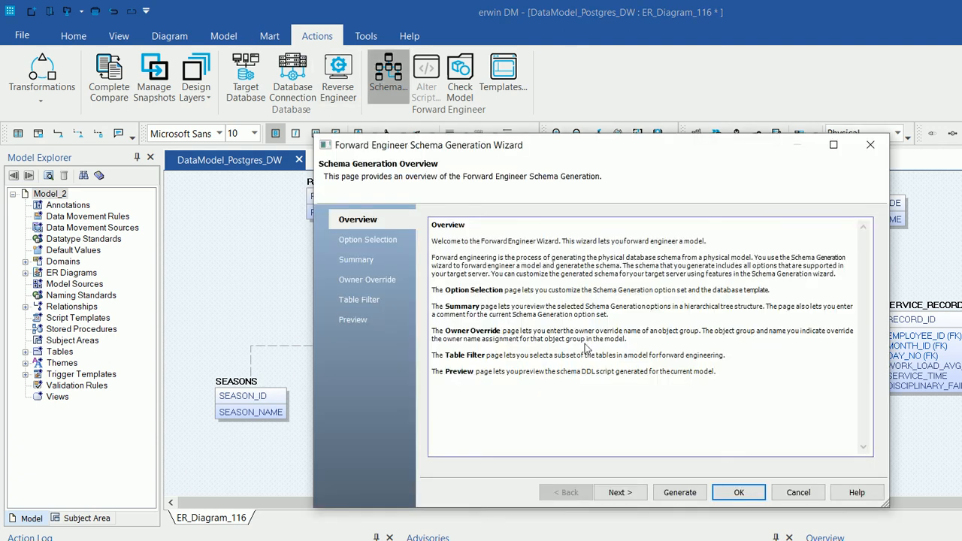
pyautogui.click(621, 493)
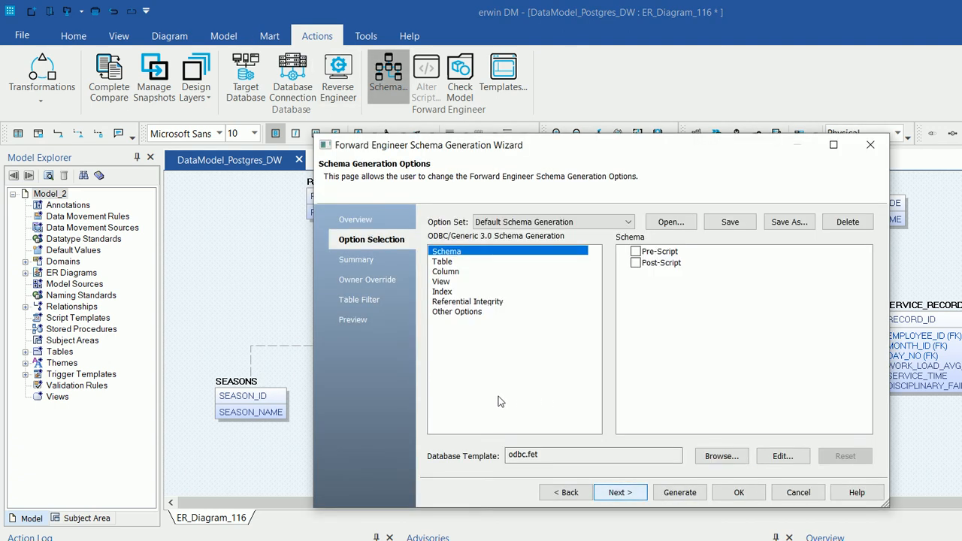
pyautogui.click(620, 492)
pyautogui.click(621, 492)
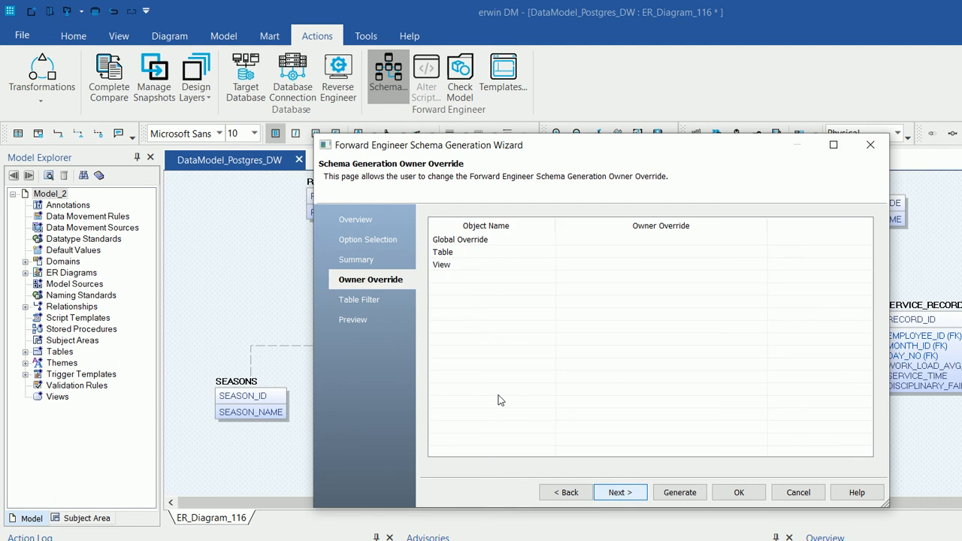
pyautogui.click(621, 492)
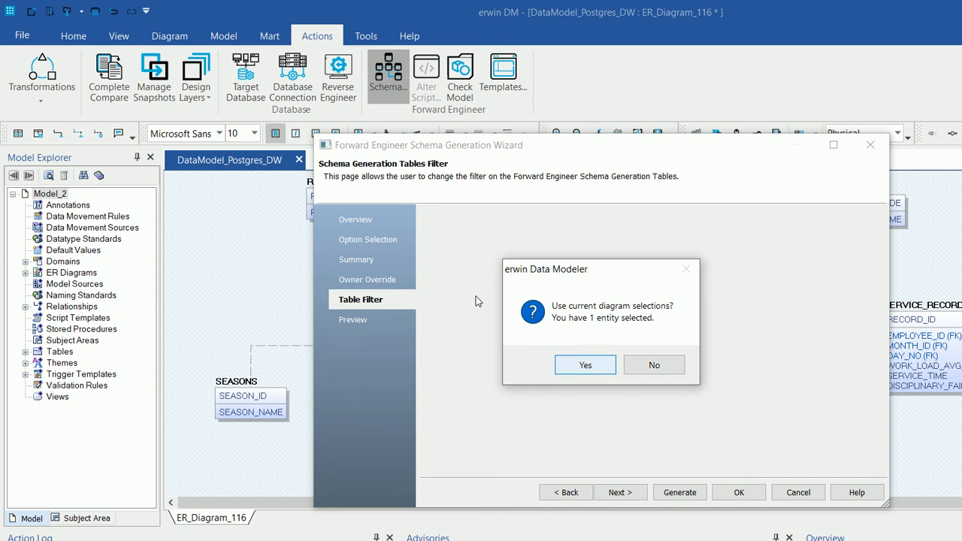
# Include every table of the model in the schema generation and preview the DDL script.
pyautogui.press('Return')
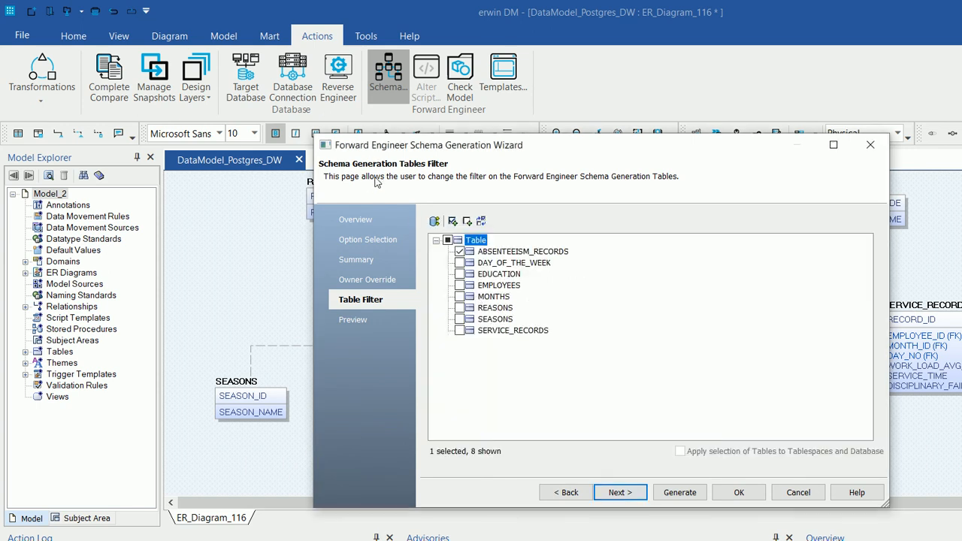
pyautogui.click(448, 240)
pyautogui.press('space')
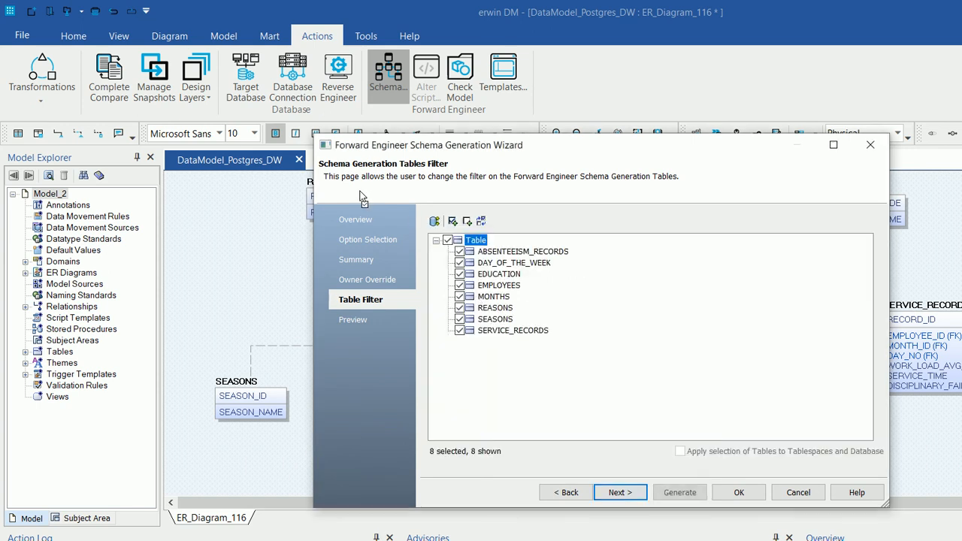
pyautogui.press('Return')
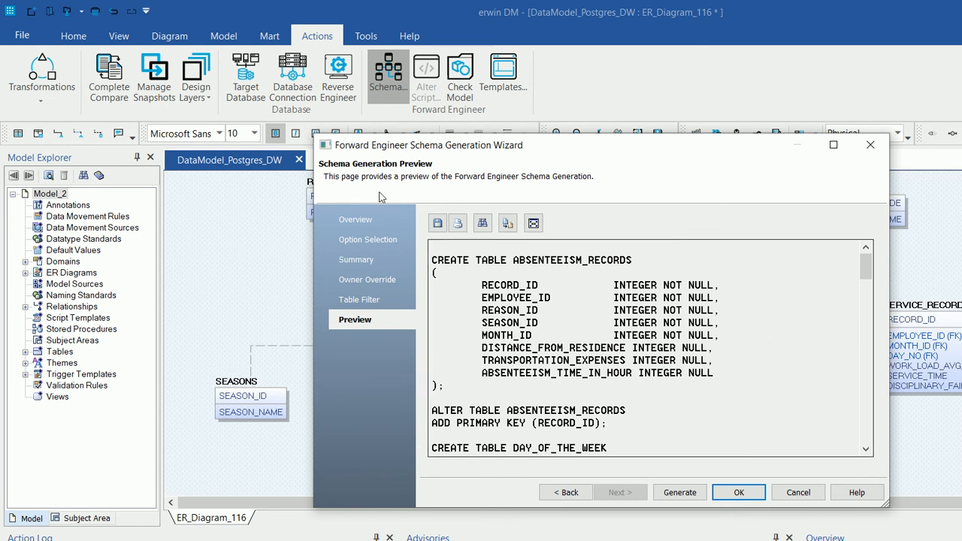
# Examine the generated DDL script from the ABSENTEEISM_RECORDS table definition through to the final foreign key constraints.
pyautogui.moveTo(433, 259)
pyautogui.mouseDown()
pyautogui.moveTo(516, 335)
pyautogui.moveTo(606, 444)
pyautogui.moveTo(606, 425)
pyautogui.mouseUp()
pyautogui.moveTo(869, 272); pyautogui.dragTo(869, 307)
pyautogui.scroll(-15, 699, 249)
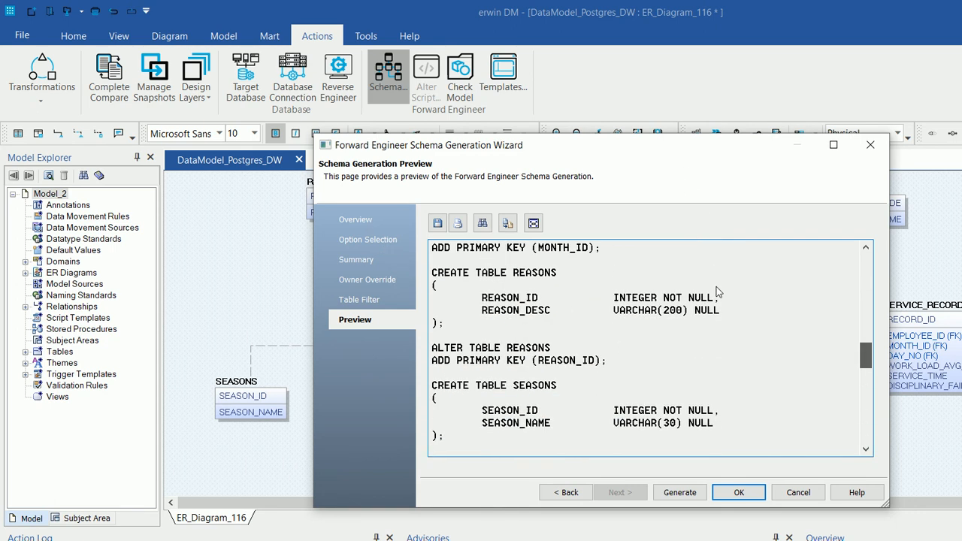
pyautogui.scroll(-7, 722, 299)
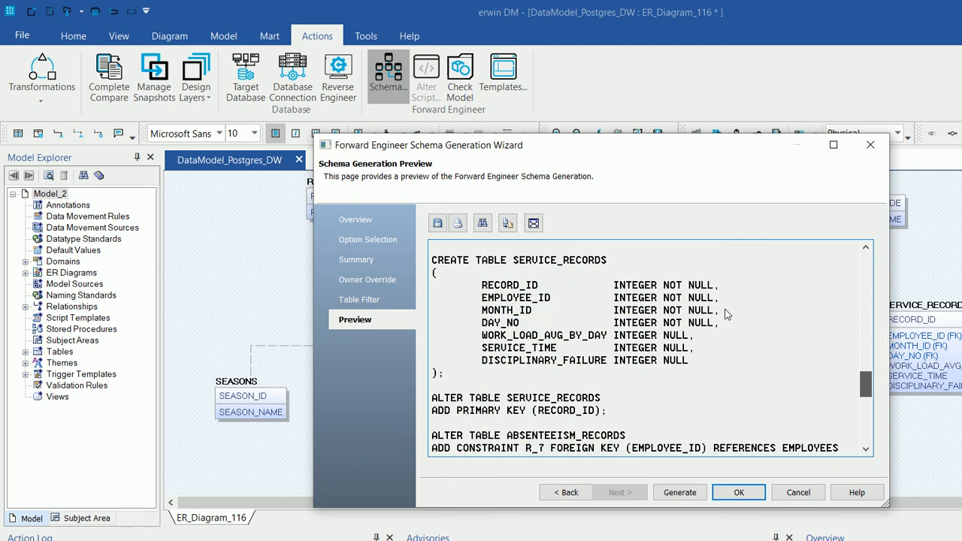
pyautogui.scroll(-6, 735, 328)
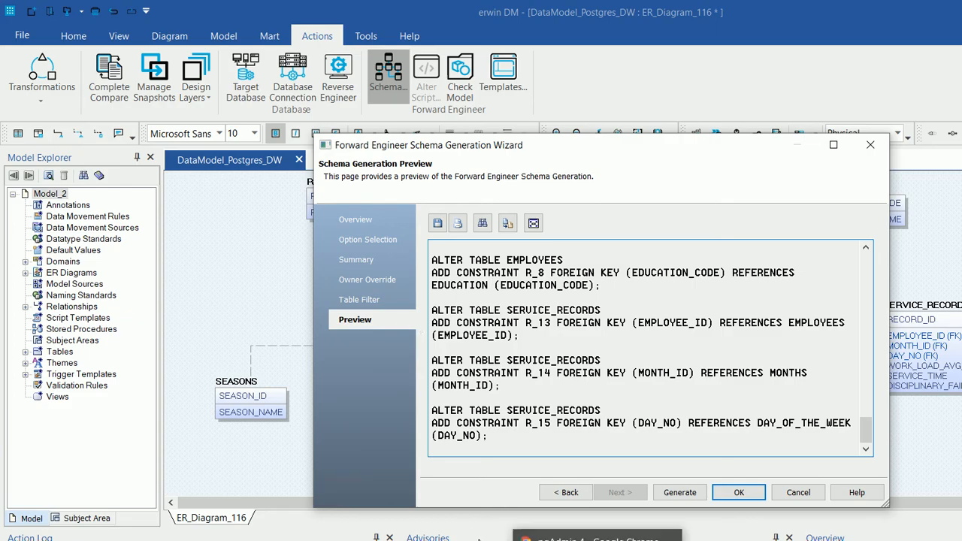
# Show the absenteeism_records table in pgAdmin, return to erwin DM and close the schema generation wizard without generating.
pyautogui.click(479, 540)
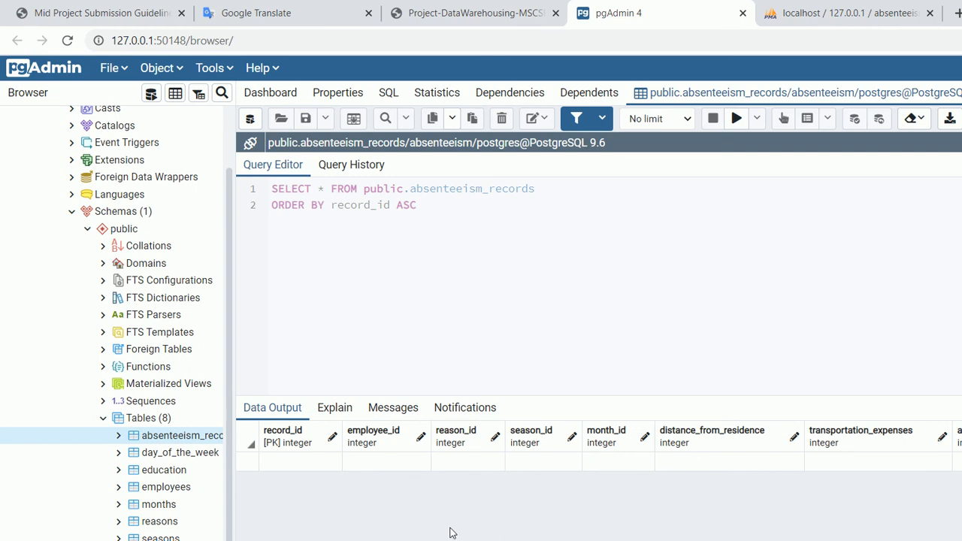
pyautogui.click(538, 526)
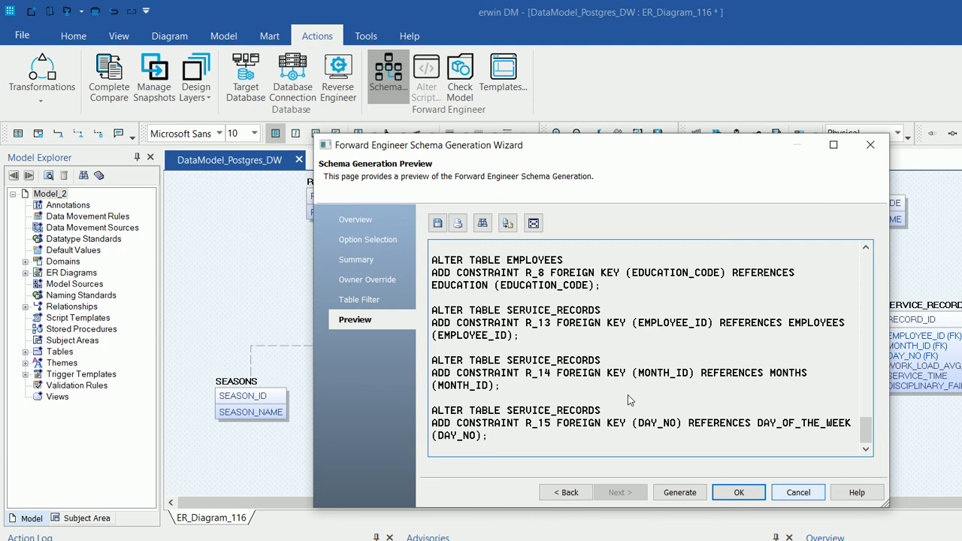
pyautogui.press('Escape')
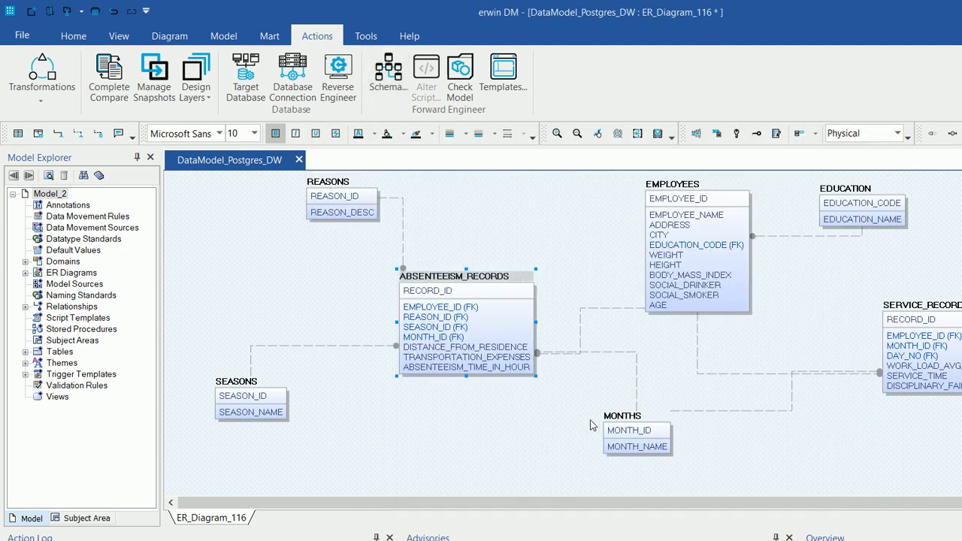
# Switch to pgAdmin and examine the absenteeism database's structure down to the full list of tables in its public schema.
pyautogui.click(481, 535)
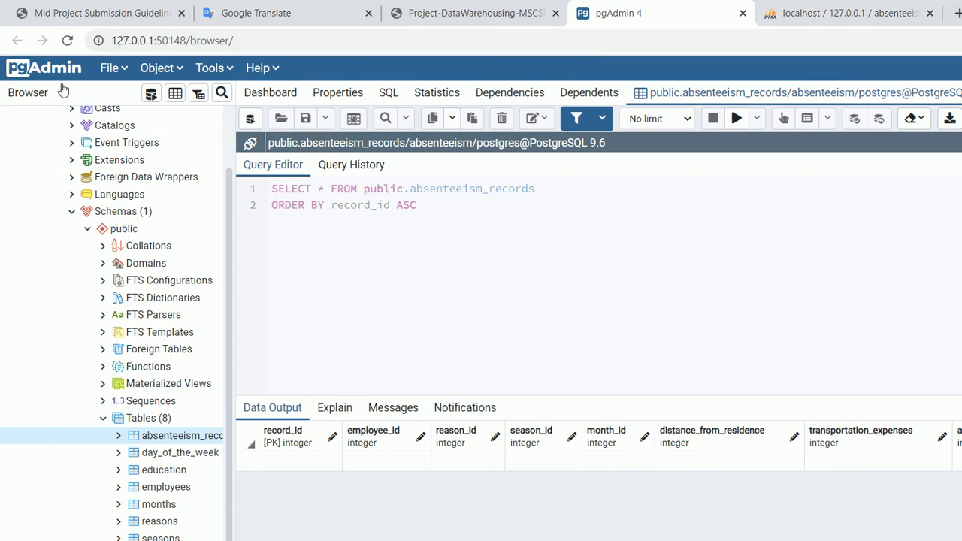
pyautogui.scroll(3, 182, 143)
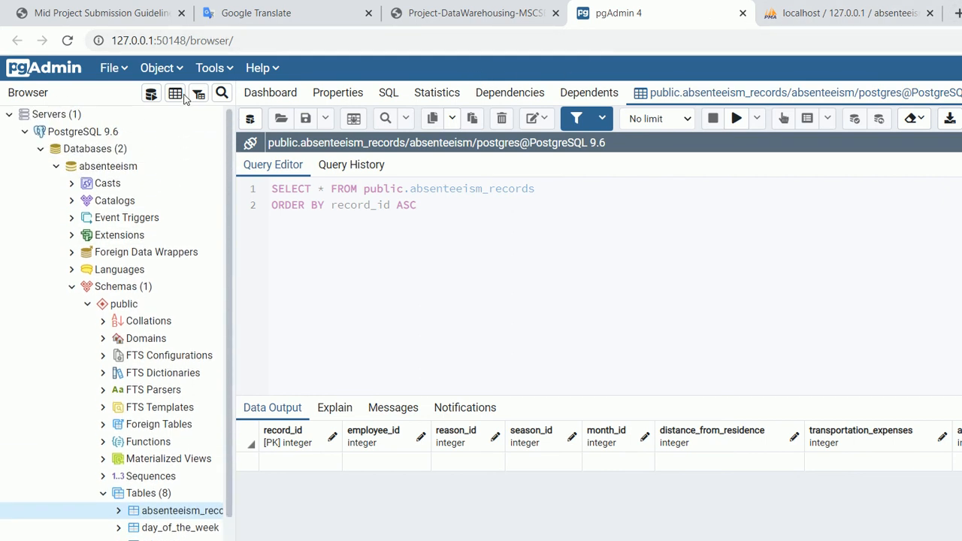
pyautogui.click(55, 166)
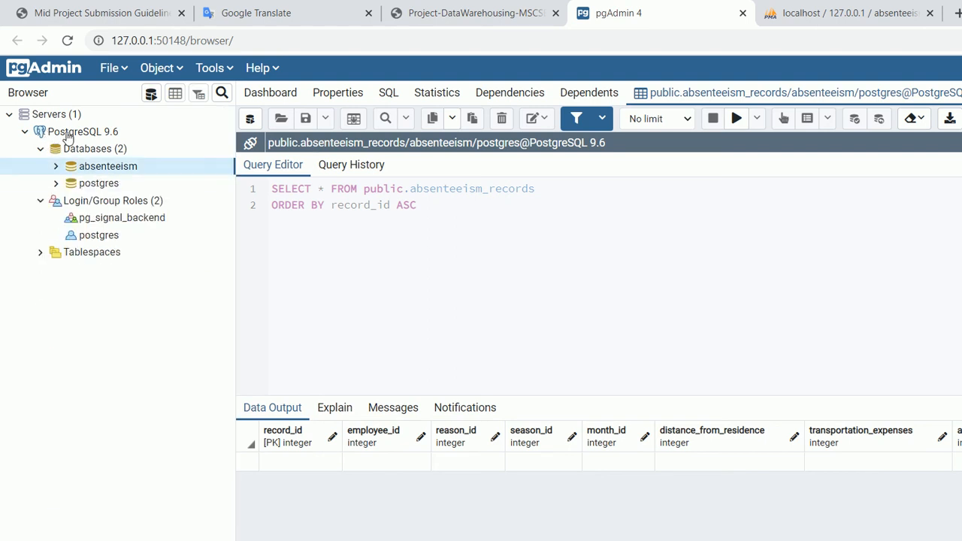
pyautogui.click(56, 166)
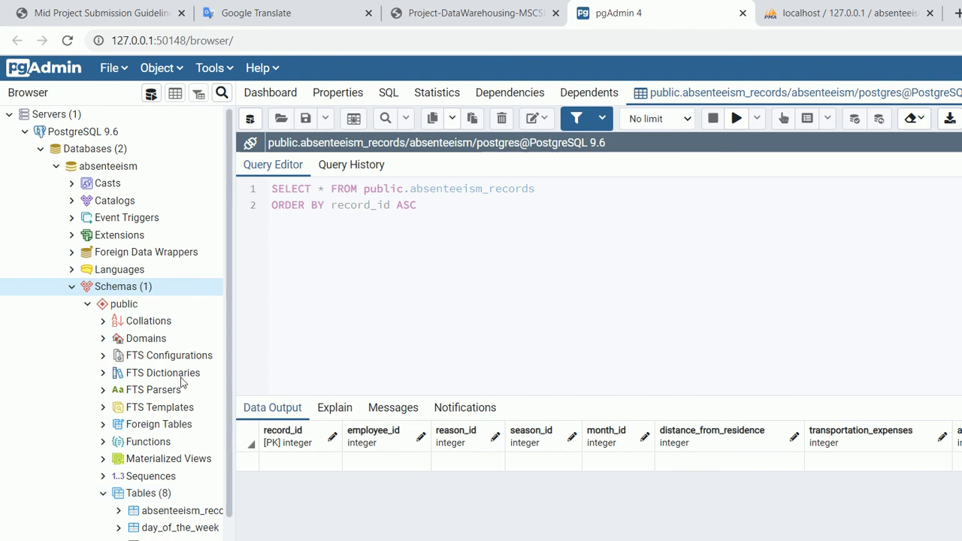
pyautogui.scroll(-4, 183, 376)
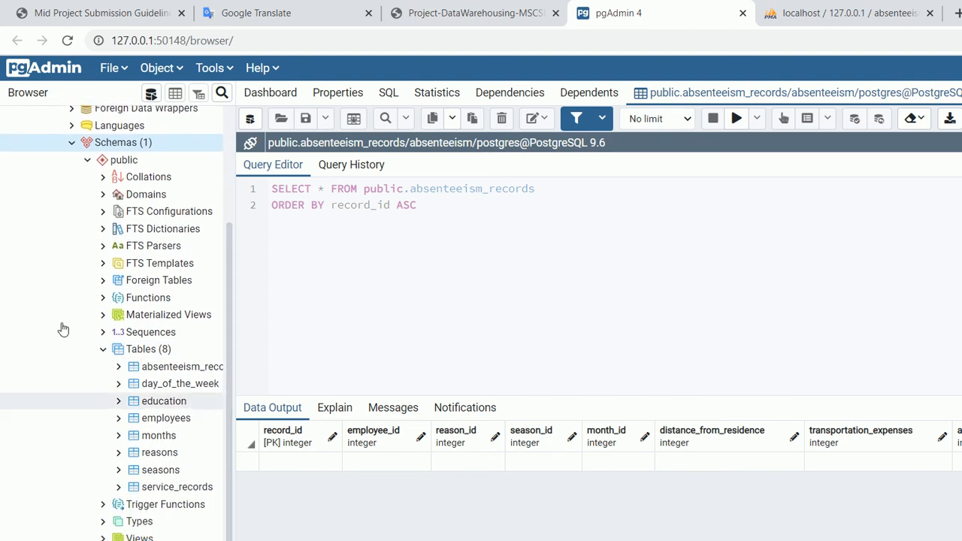
pyautogui.click(109, 350)
pyautogui.click(104, 349)
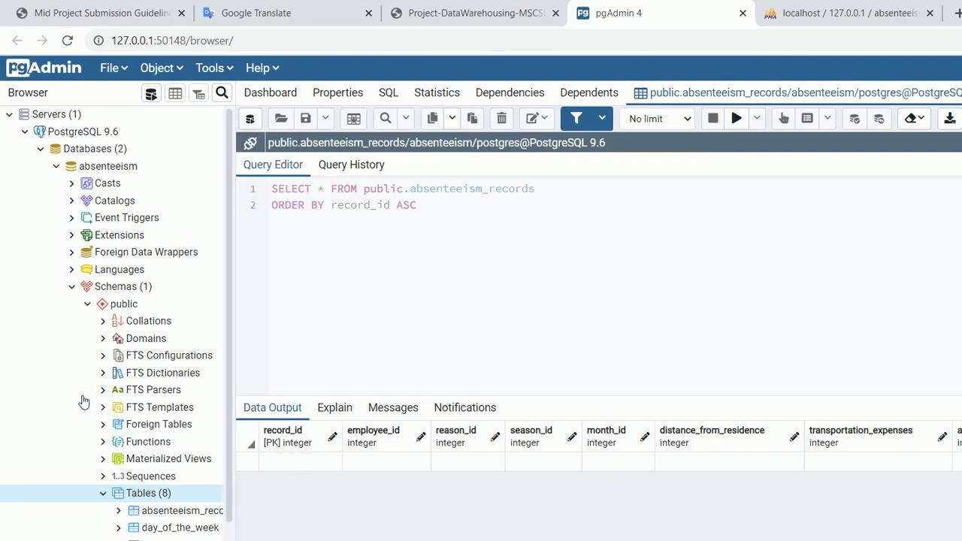
pyautogui.scroll(-3, 183, 366)
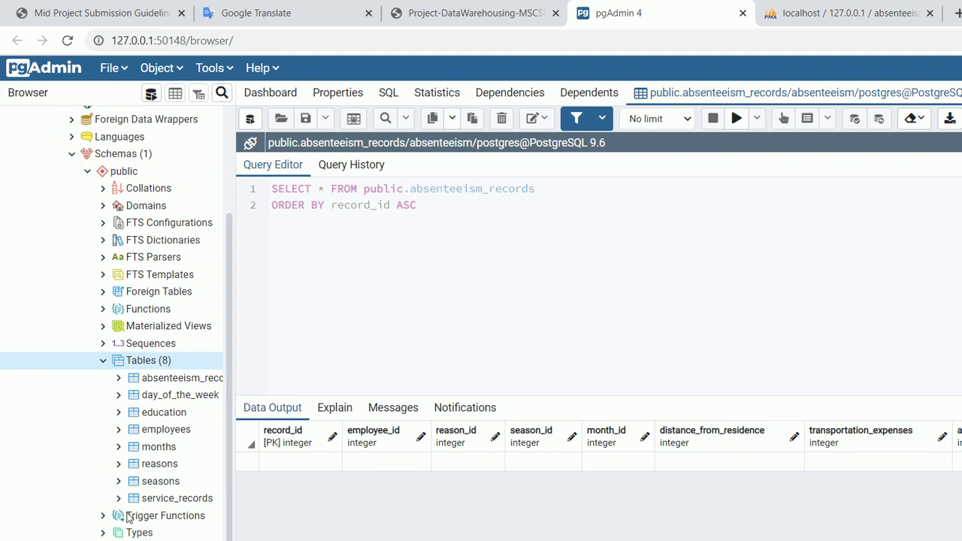
pyautogui.hscroll(2, 128, 516)
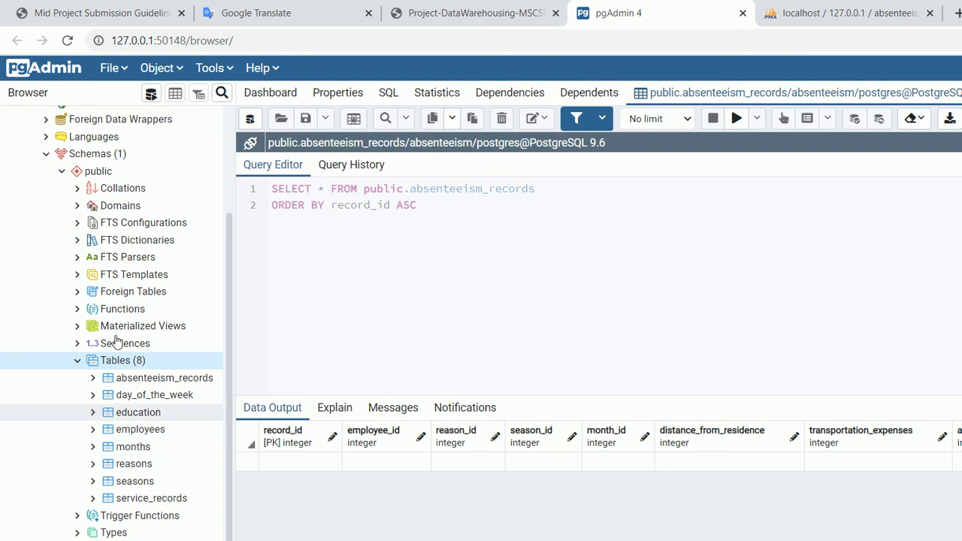
# View all rows of the absenteeism_records table.
pyautogui.click(148, 378)
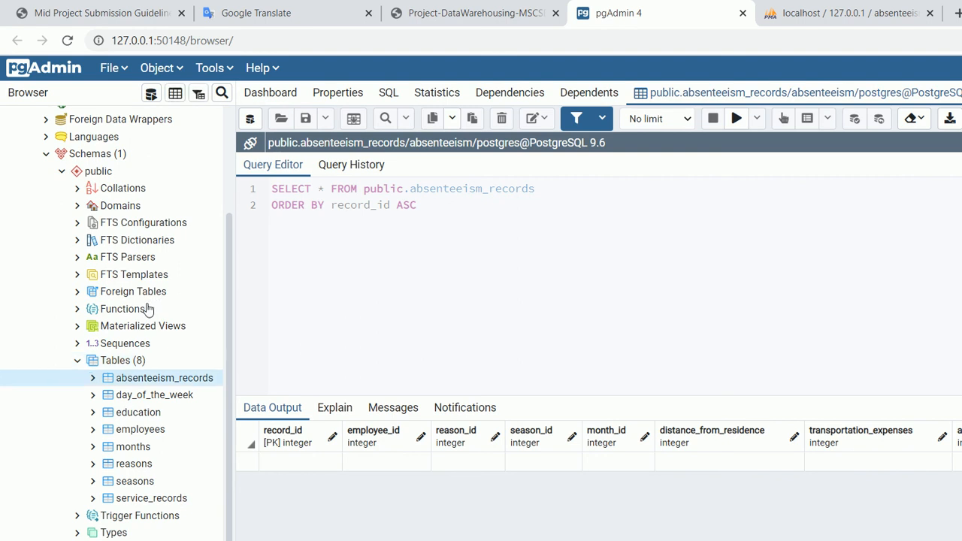
pyautogui.rightClick(148, 378)
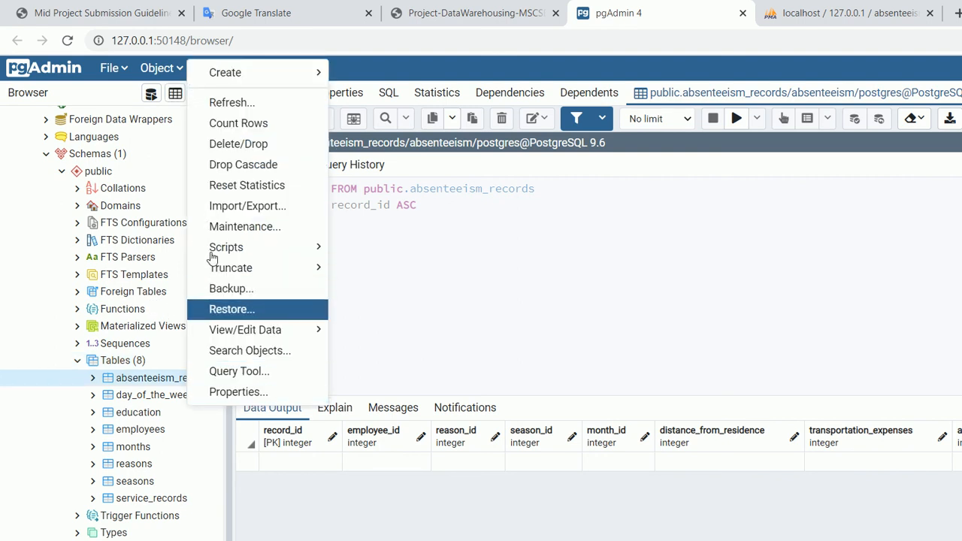
pyautogui.moveTo(229, 330)
pyautogui.click(371, 330)
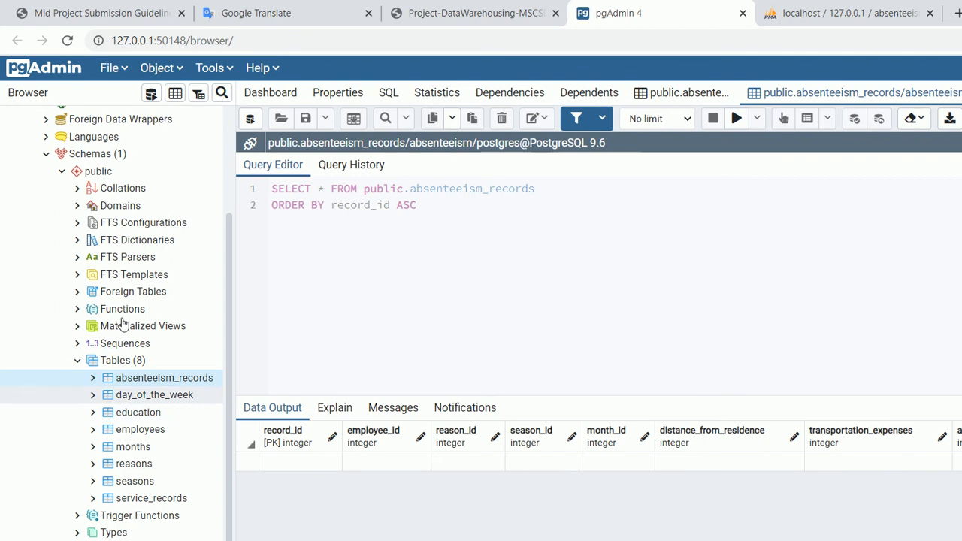
# View all rows of the day_of_the_week table.
pyautogui.click(154, 396)
pyautogui.rightClick(153, 396)
pyautogui.moveTo(213, 330)
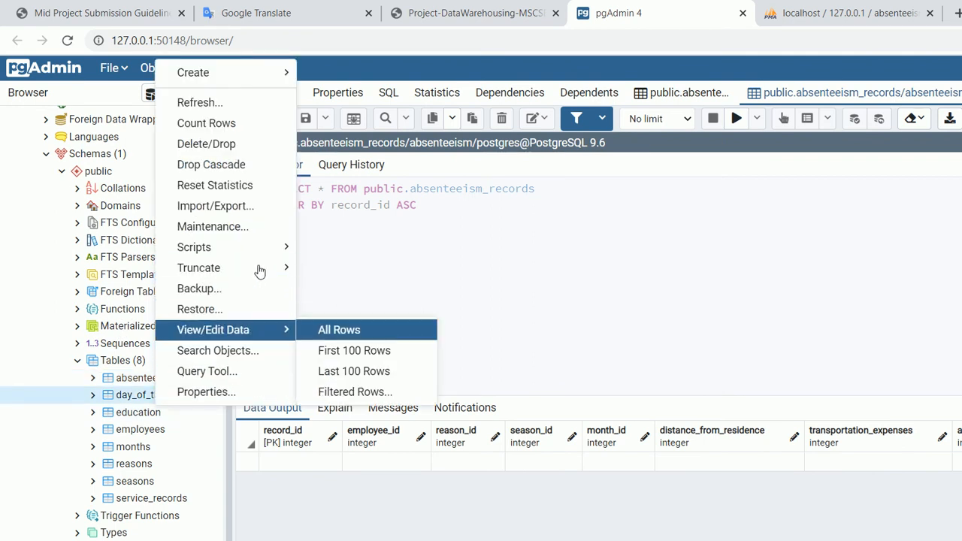
pyautogui.click(339, 330)
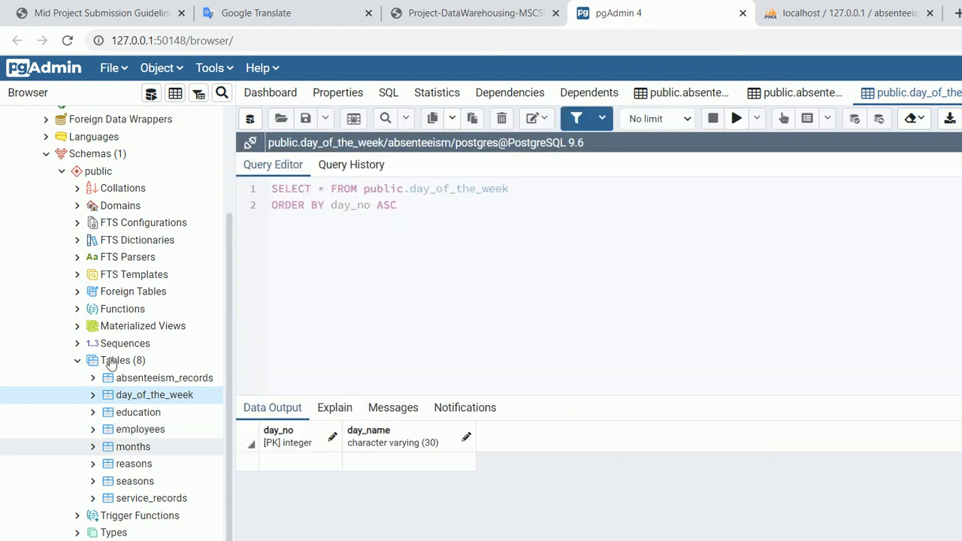
# View all rows of the employees table.
pyautogui.click(143, 431)
pyautogui.rightClick(144, 431)
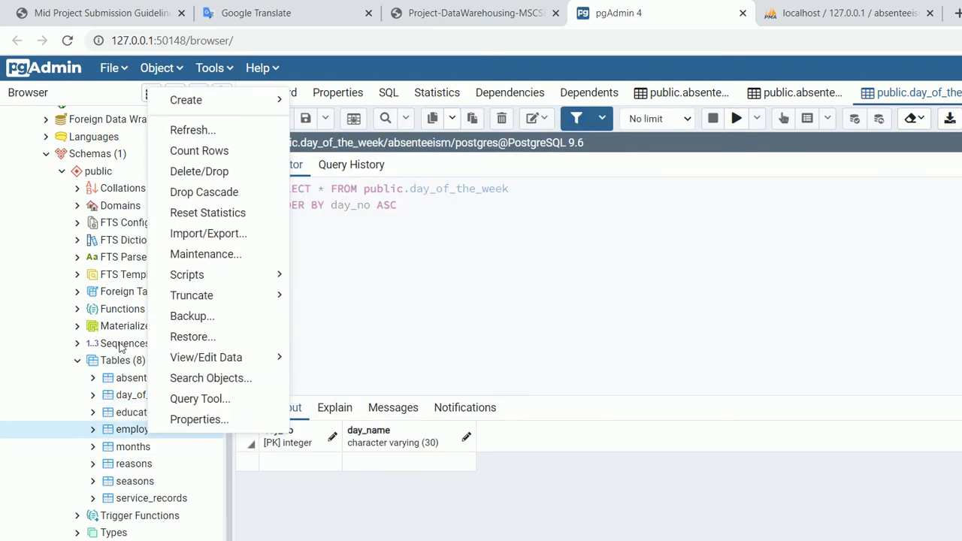
pyautogui.moveTo(225, 358)
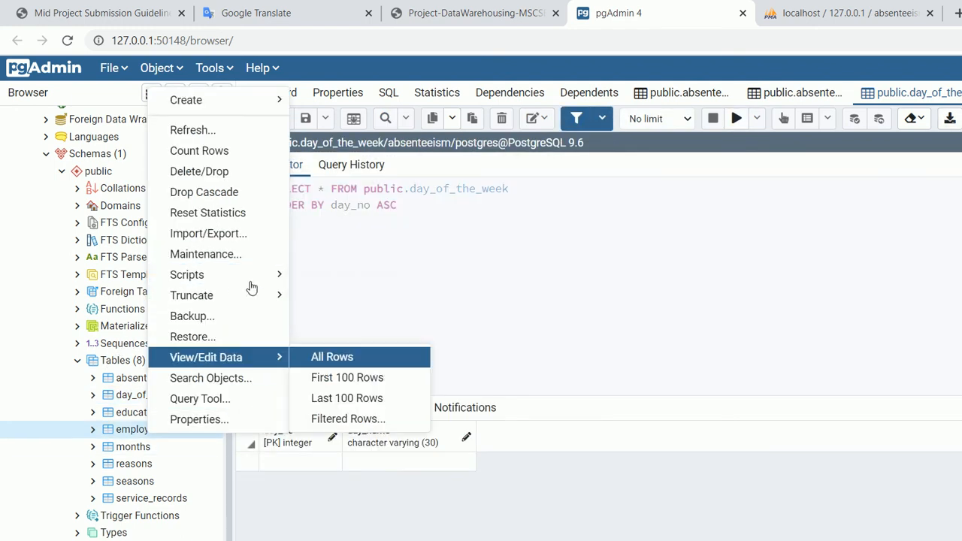
pyautogui.click(315, 357)
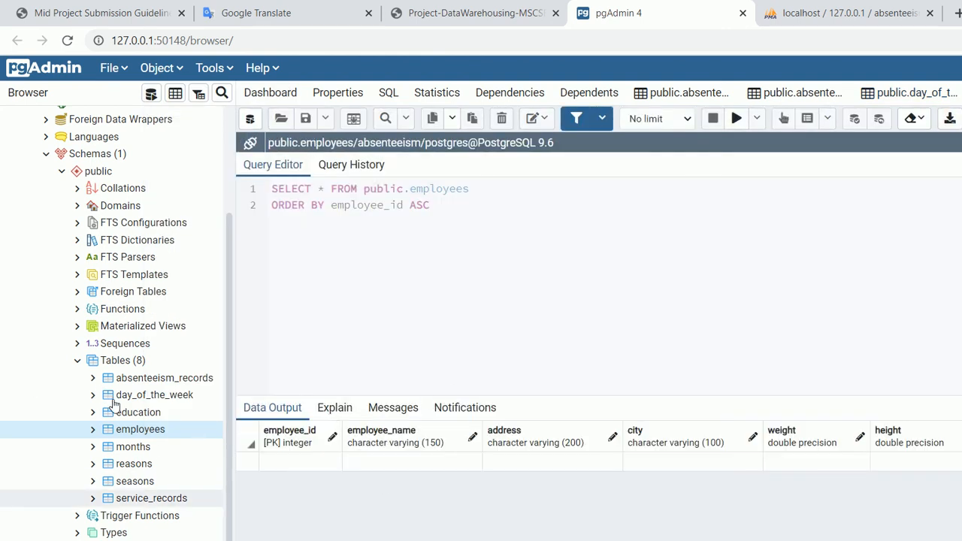
# View all rows of the reasons table.
pyautogui.rightClick(132, 464)
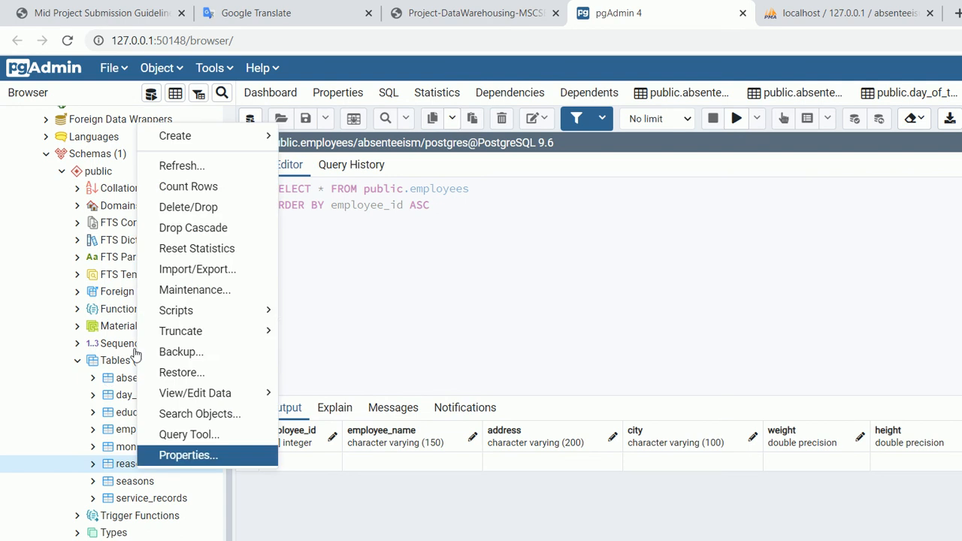
pyautogui.moveTo(227, 392)
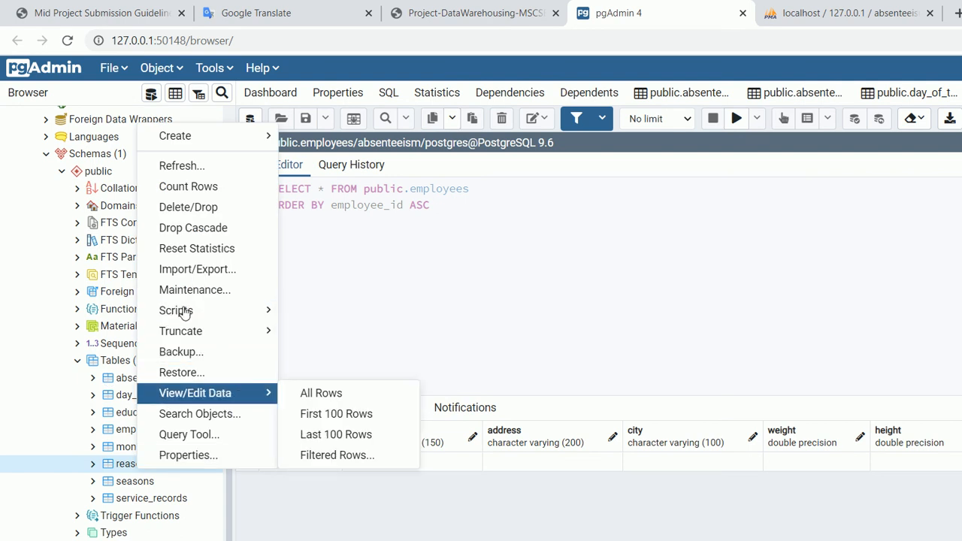
pyautogui.click(321, 393)
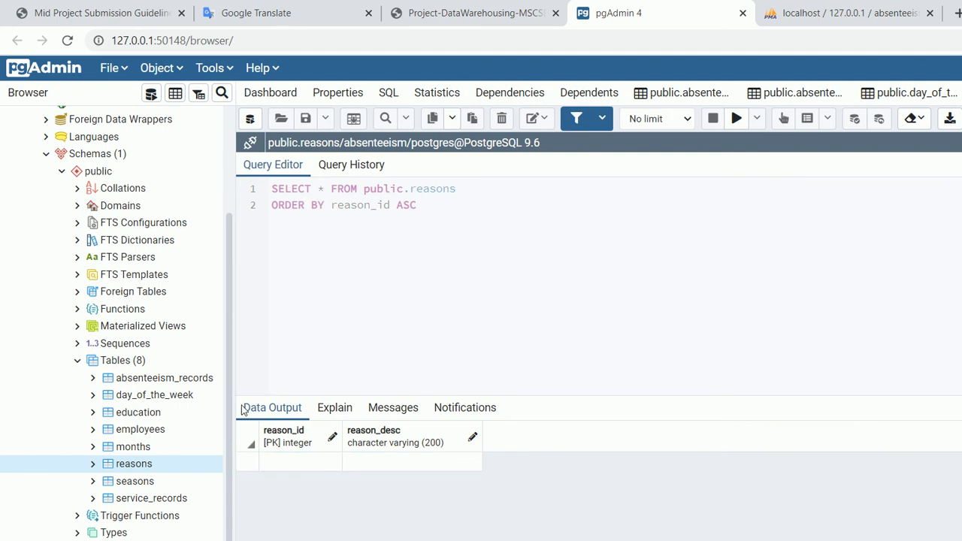
# View all rows of the service_records table.
pyautogui.click(166, 499)
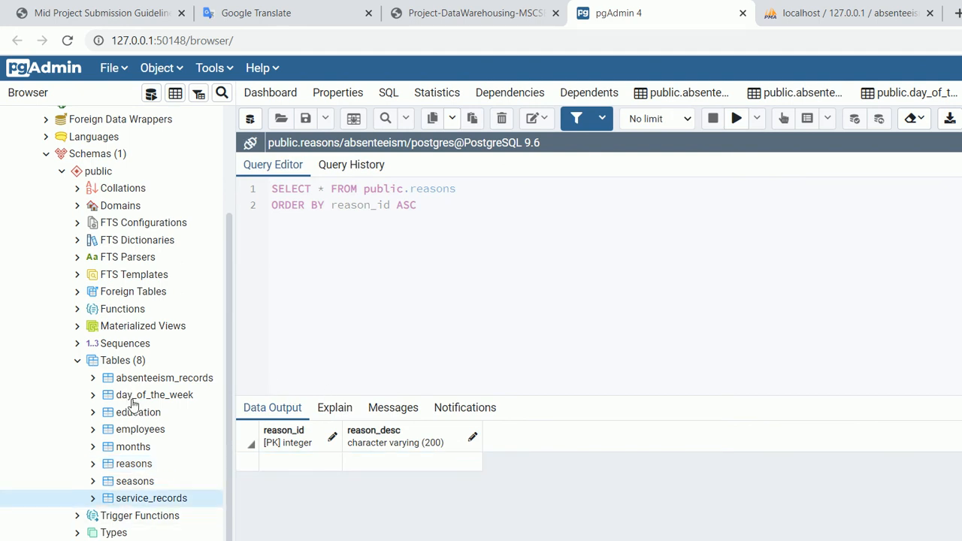
pyautogui.rightClick(166, 498)
pyautogui.moveTo(255, 364)
pyautogui.moveTo(226, 426)
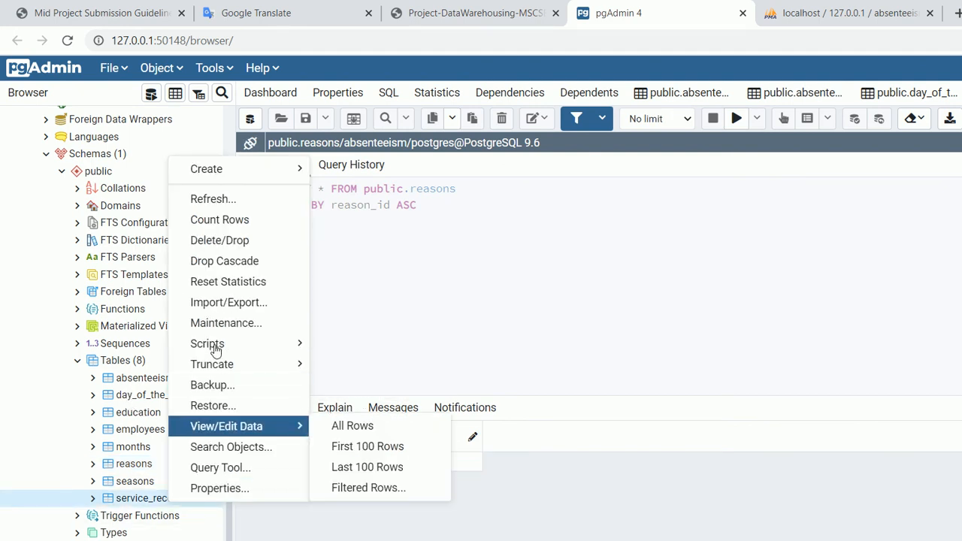
pyautogui.click(350, 426)
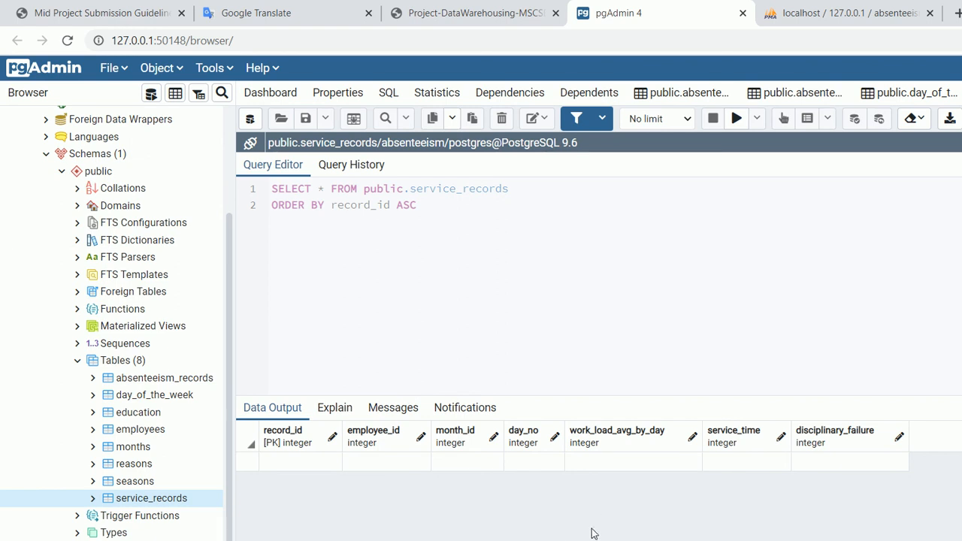
# Switch to Talend Open Studio, close the load_absenteeism_records_csv job and open the load_education job for editing.
pyautogui.click(516, 531)
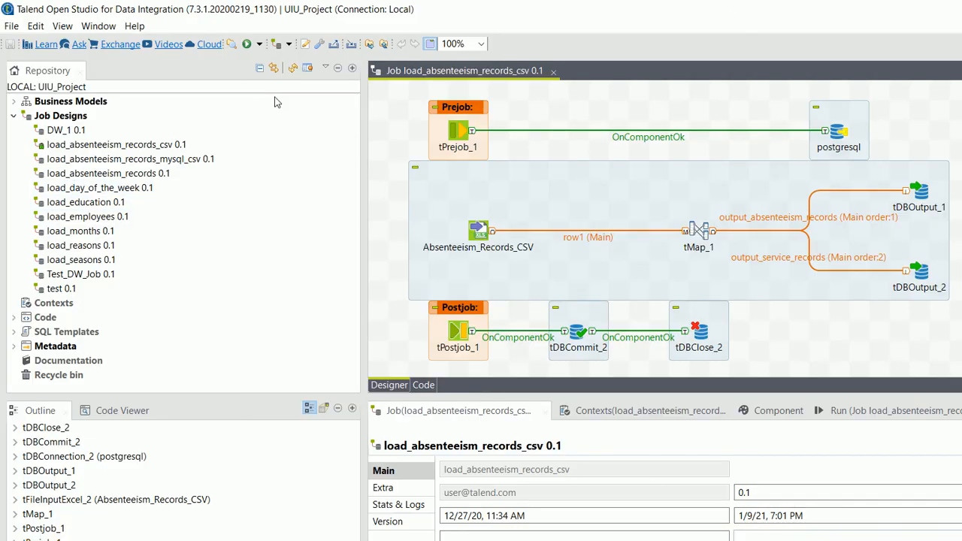
pyautogui.click(553, 70)
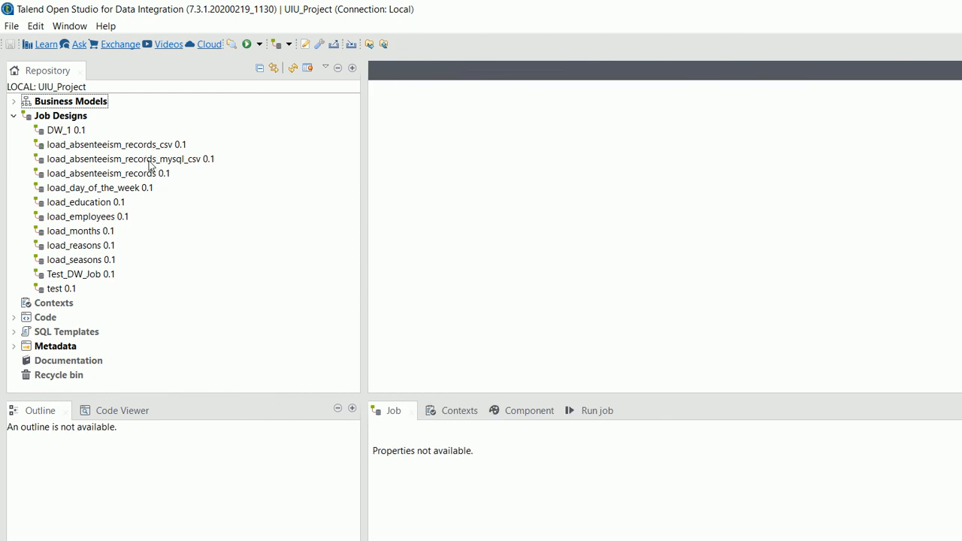
pyautogui.click(84, 202)
pyautogui.rightClick(104, 203)
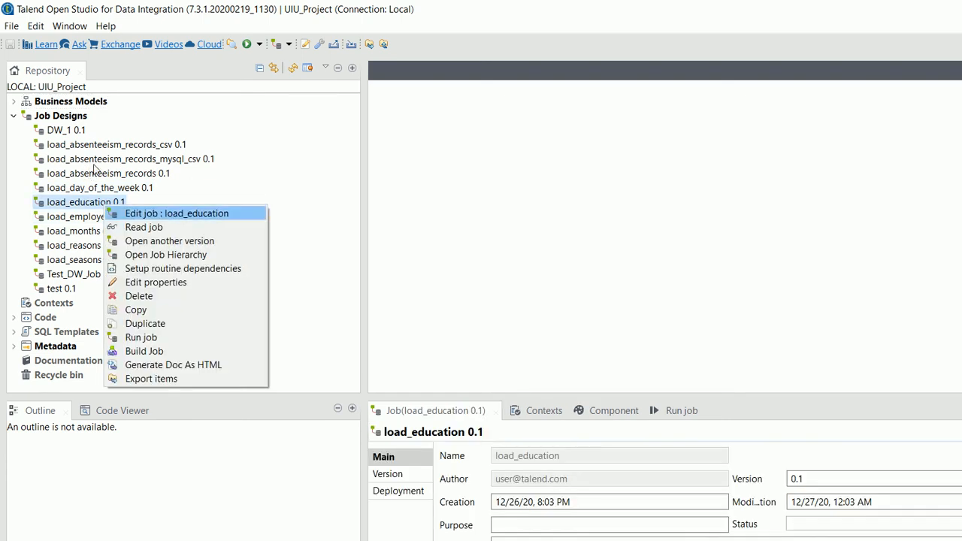
pyautogui.press('Return')
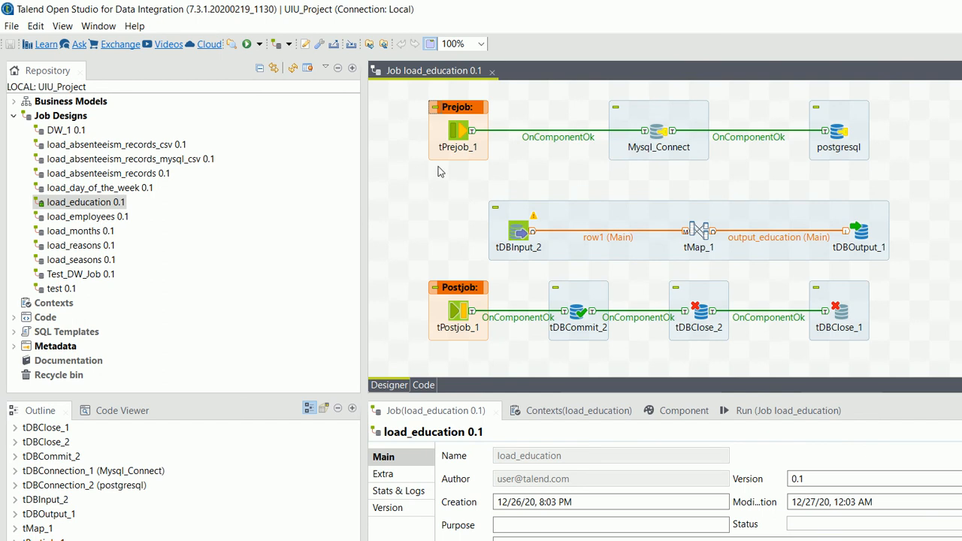
# Run the load_education job and check its execution log.
pyautogui.click(774, 412)
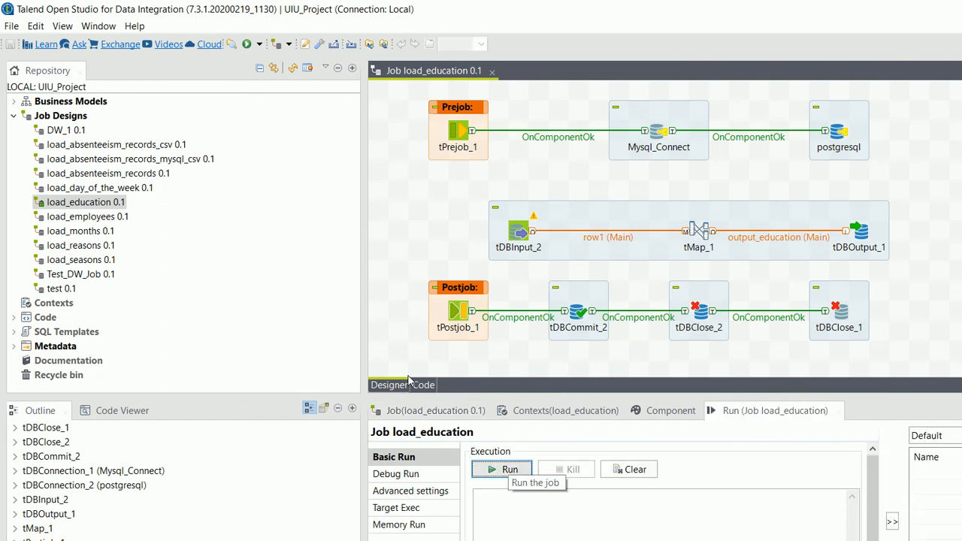
pyautogui.click(509, 469)
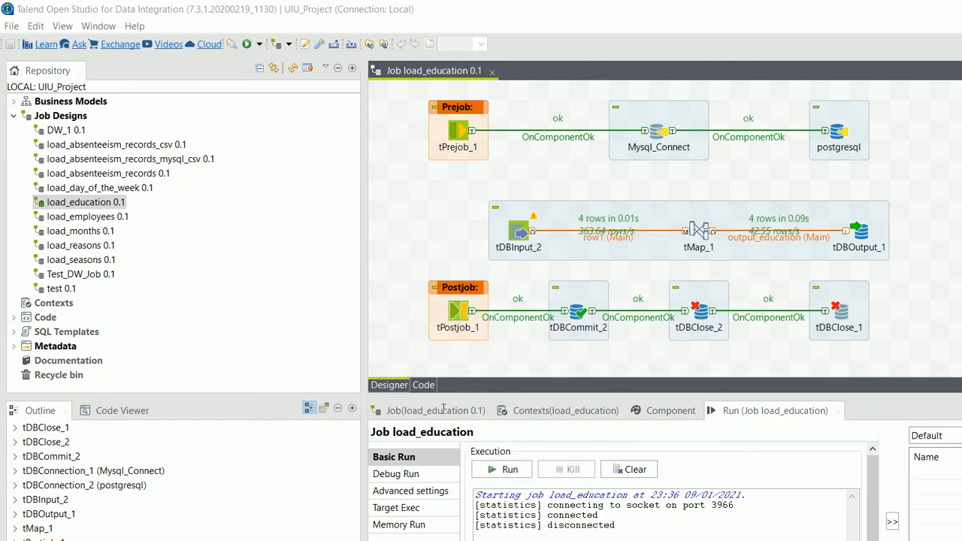
pyautogui.moveTo(548, 515); pyautogui.dragTo(583, 526)
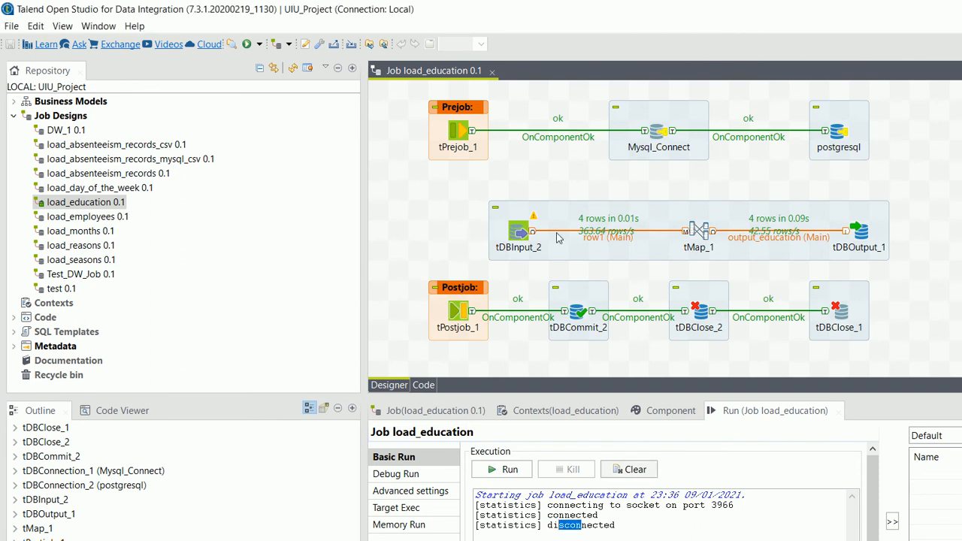
# Switch to pgAdmin and view all rows of the education table in the absenteeism warehouse.
pyautogui.click(483, 540)
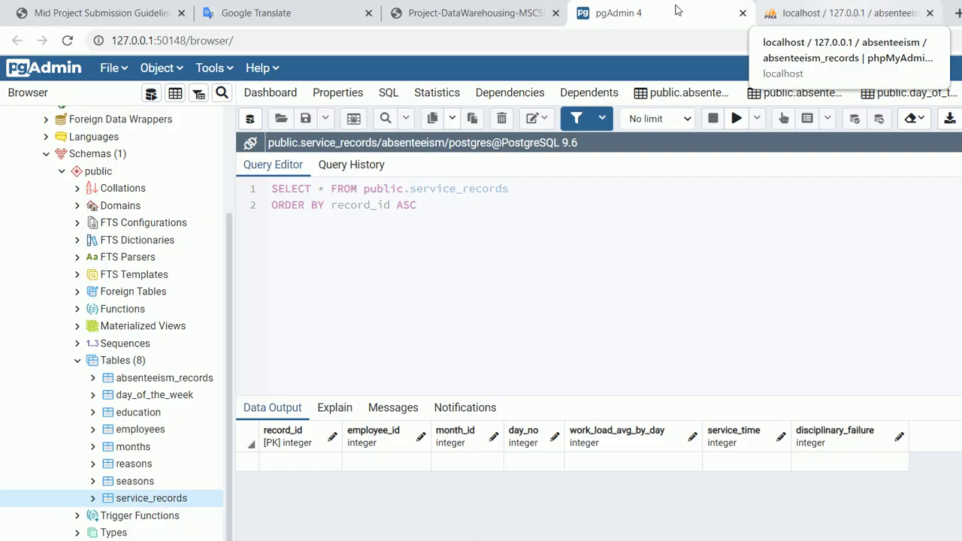
pyautogui.press('Up')
pyautogui.press('Up')
pyautogui.press('Up')
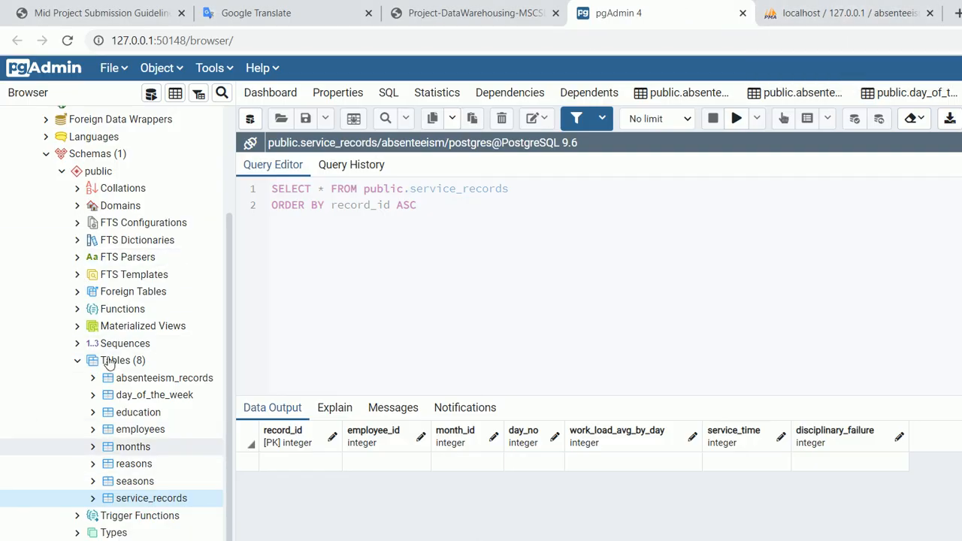
pyautogui.rightClick(153, 413)
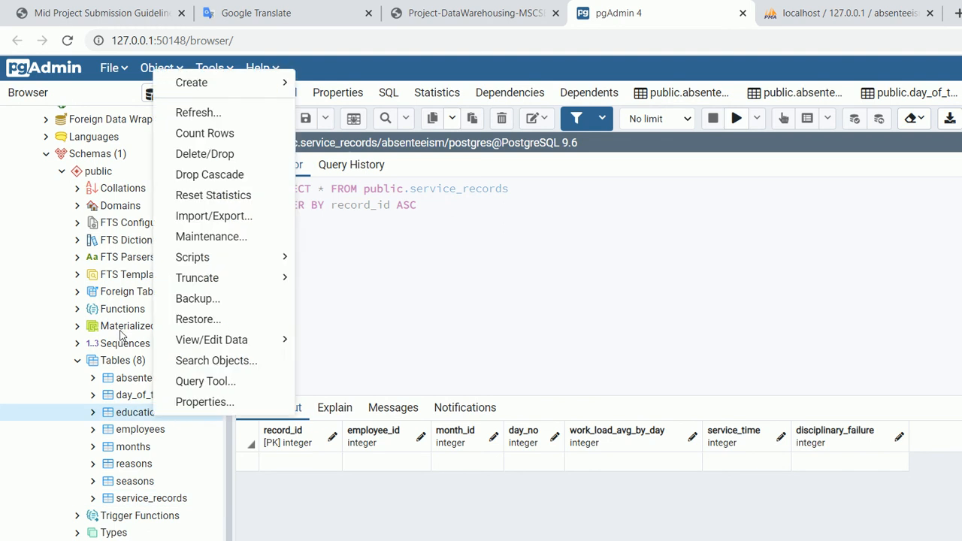
pyautogui.moveTo(231, 340)
pyautogui.click(338, 340)
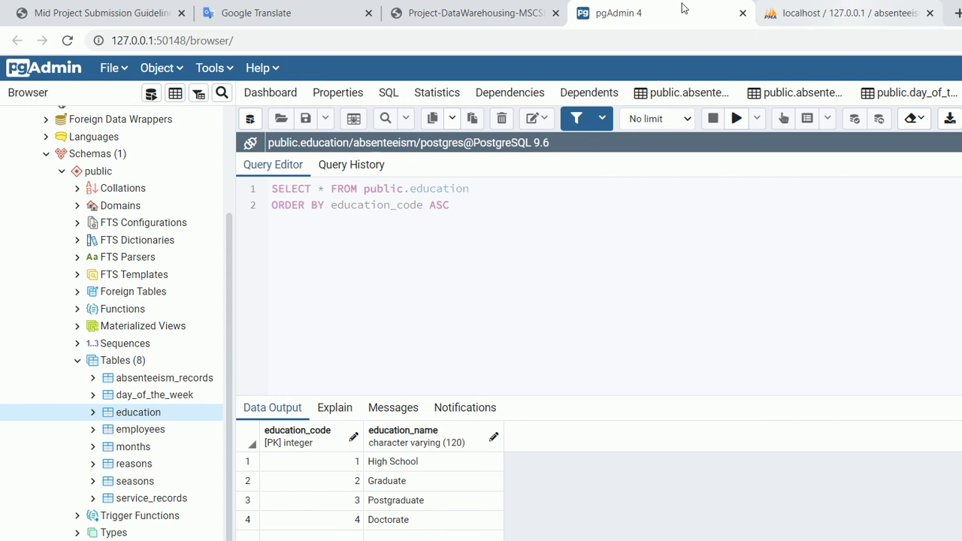
# Browse the source education table in phpMyAdmin for comparison, and return to pgAdmin.
pyautogui.hotkey('ctrl', 'Tab')
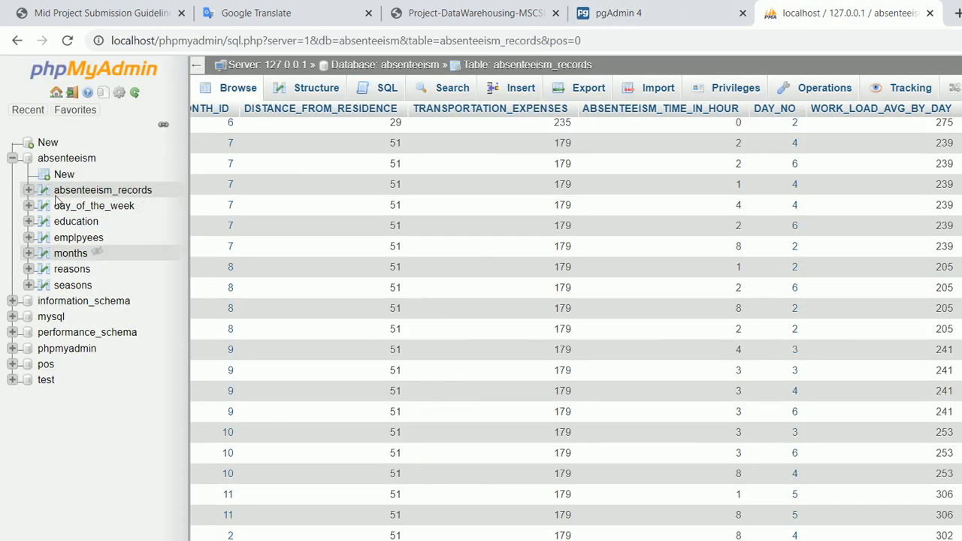
pyautogui.click(66, 221)
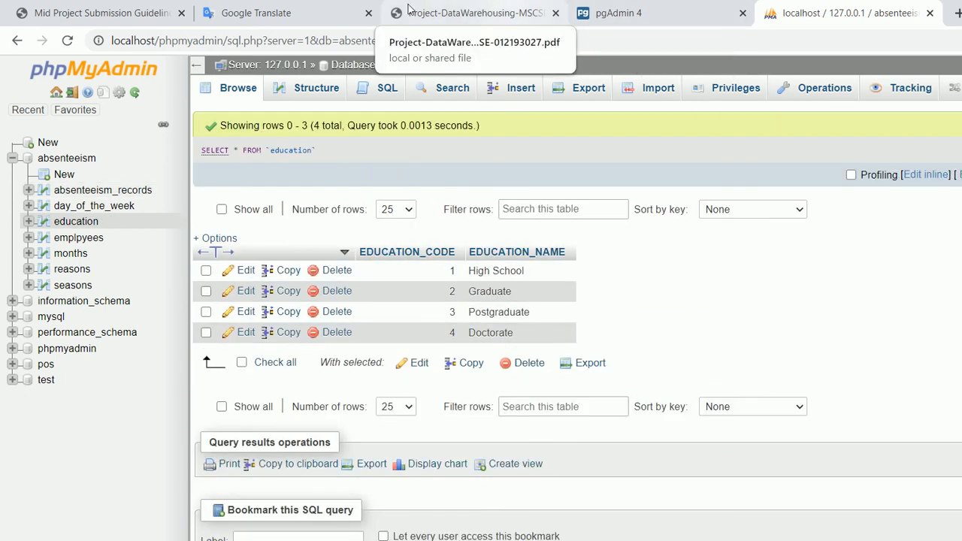
pyautogui.click(611, 13)
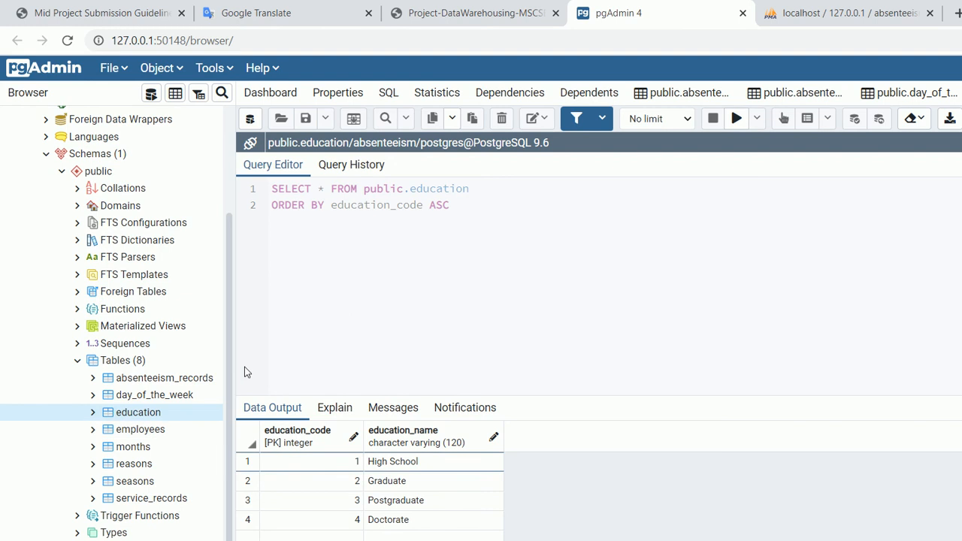
# Switch back to Talend Open Studio, close the load_education job, and open and run the load_employees job.
pyautogui.click(515, 532)
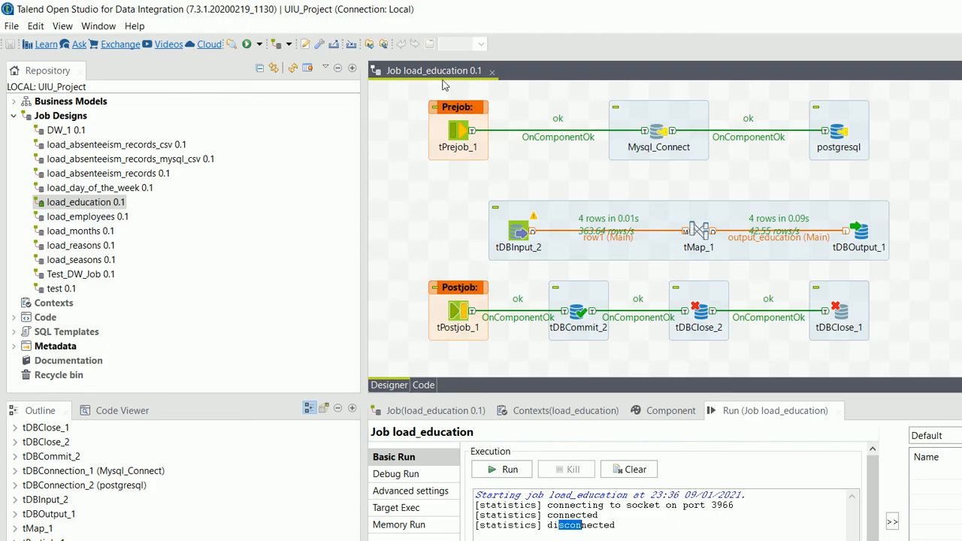
pyautogui.click(492, 71)
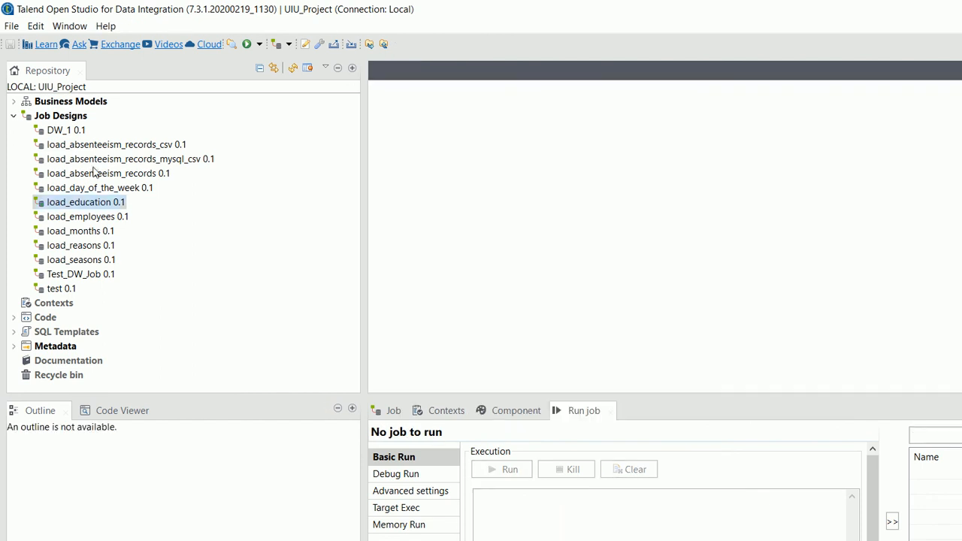
pyautogui.press('Down')
pyautogui.rightClick(100, 216)
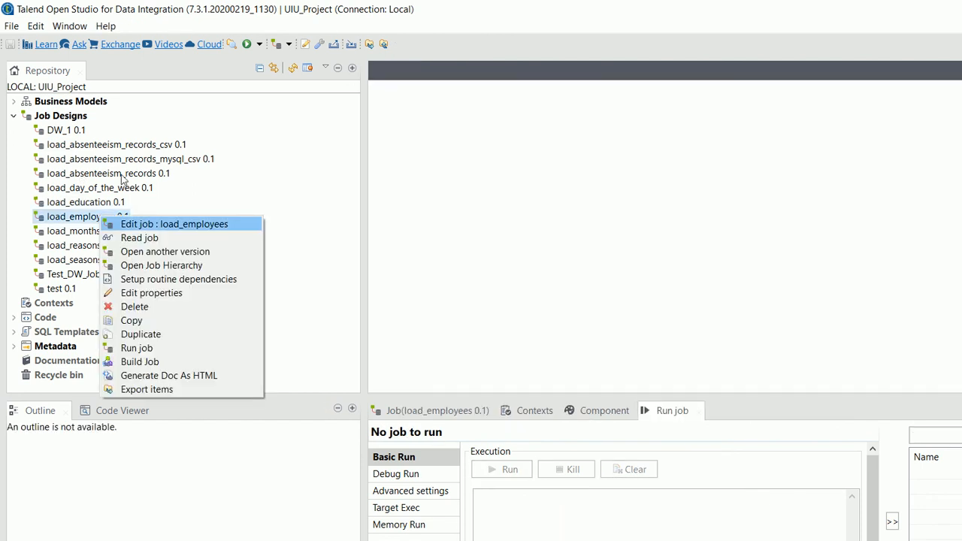
pyautogui.press('Return')
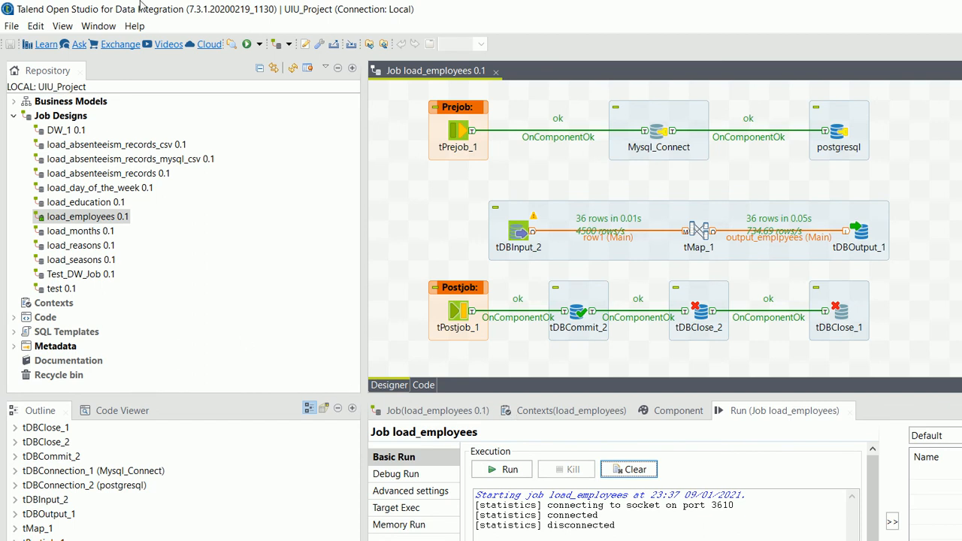
# Open the load_months job for editing and run it.
pyautogui.press('Down')
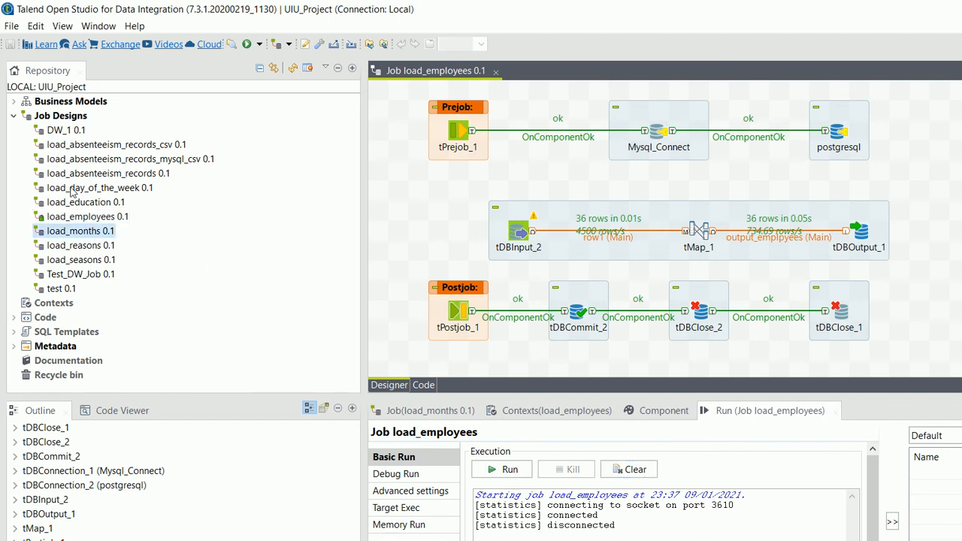
pyautogui.rightClick(87, 232)
pyautogui.click(124, 241)
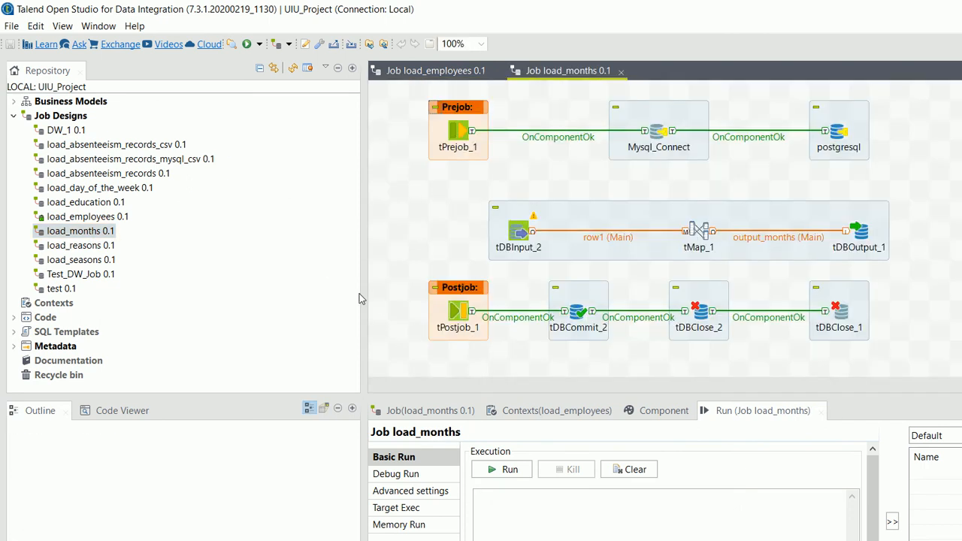
pyautogui.click(502, 469)
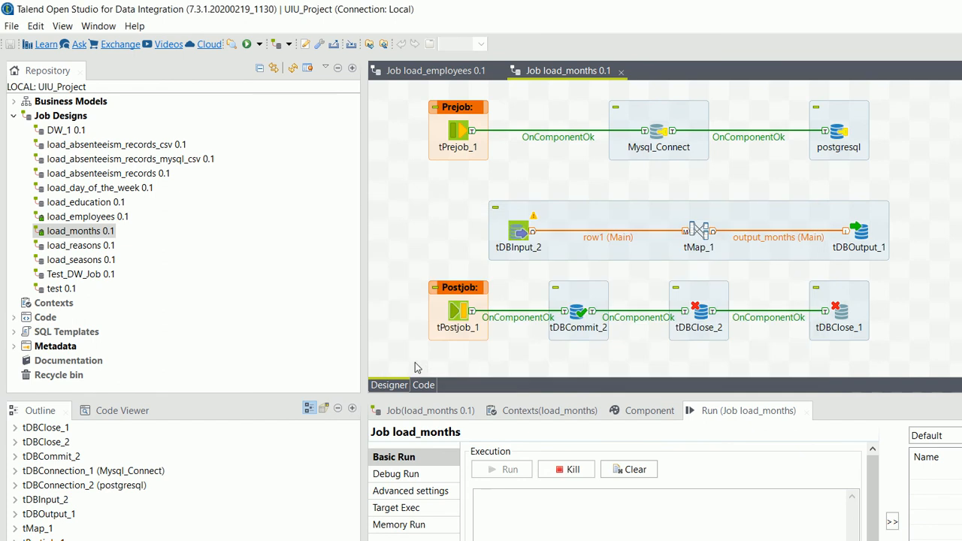
# Open the load_reasons job for editing and run it.
pyautogui.rightClick(104, 245)
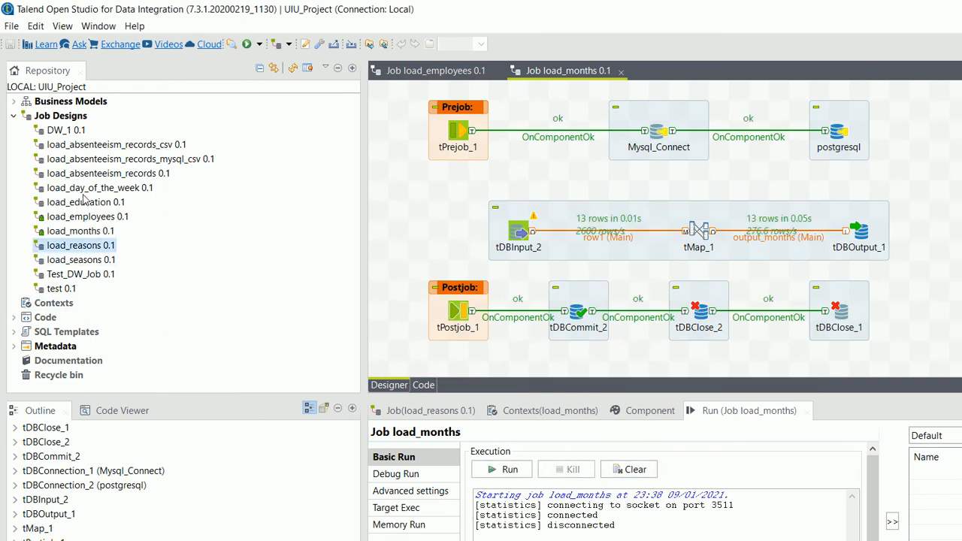
pyautogui.click(151, 253)
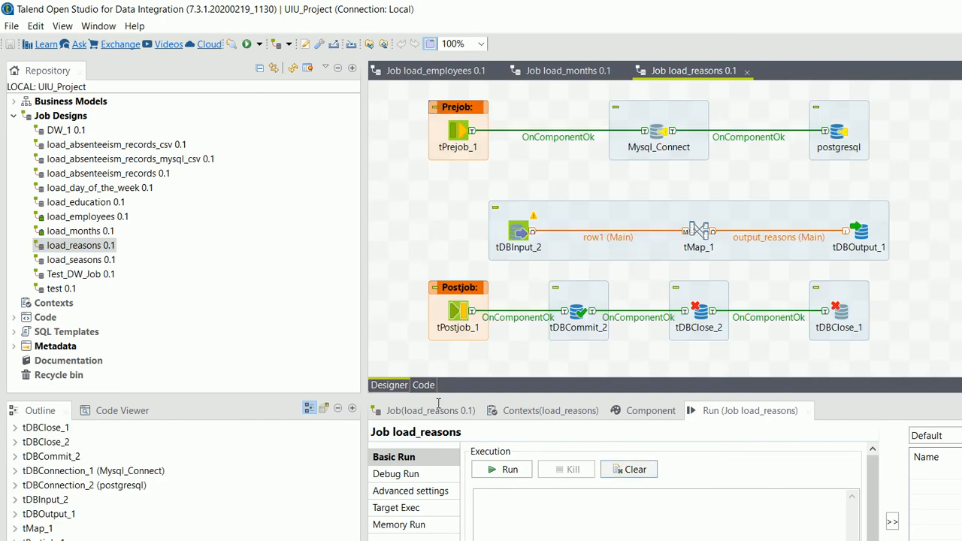
pyautogui.click(502, 469)
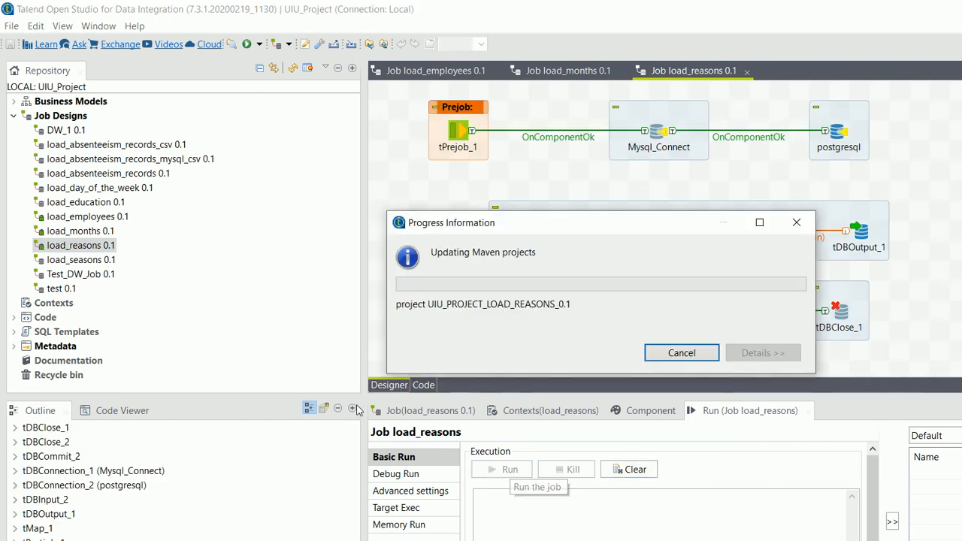
# Open the load_seasons job for editing and run it.
pyautogui.click(81, 260)
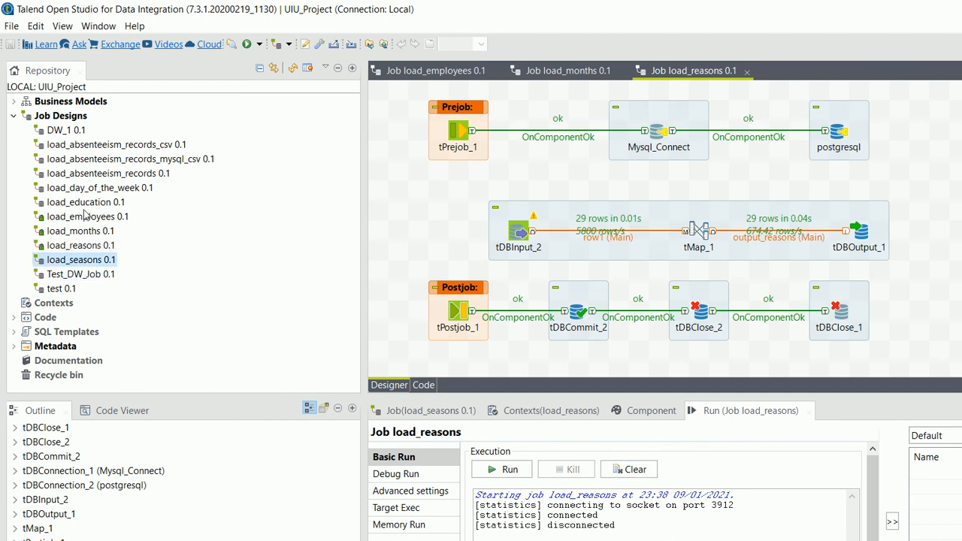
pyautogui.rightClick(108, 260)
pyautogui.click(136, 269)
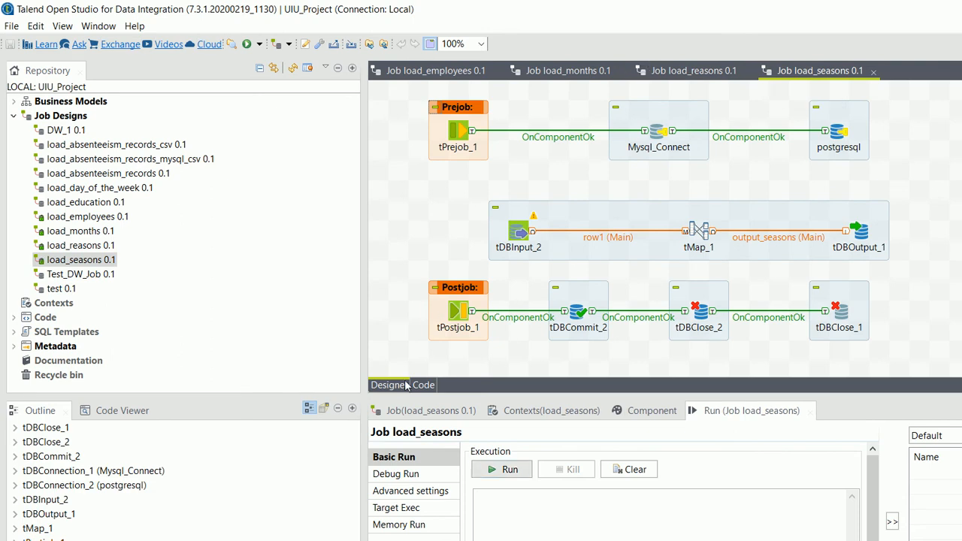
pyautogui.click(506, 471)
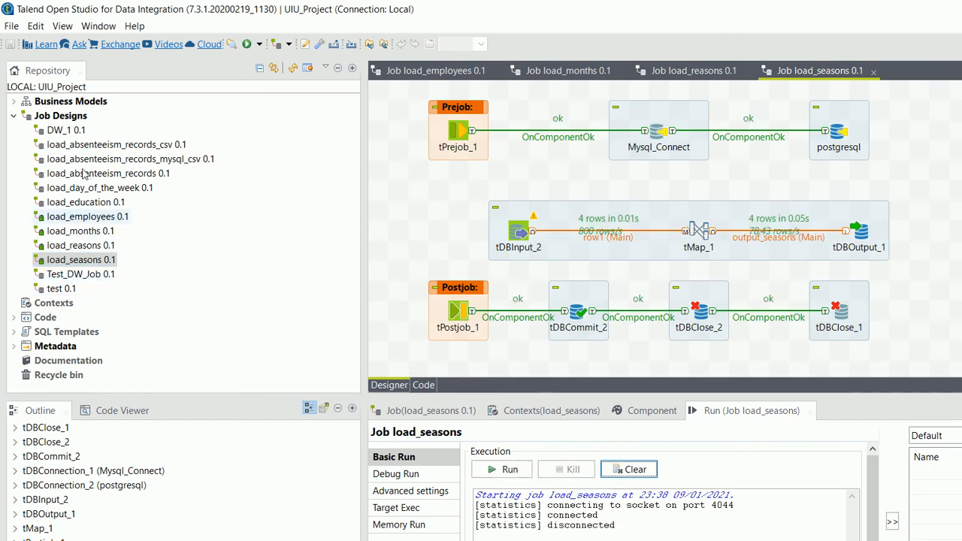
# Open the load_day_of_the_week job for editing and run it.
pyautogui.rightClick(110, 187)
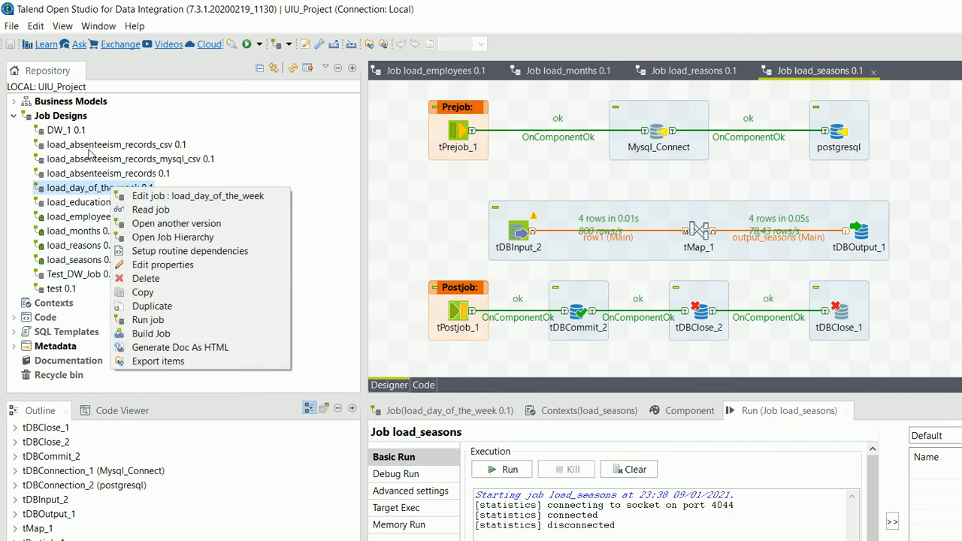
pyautogui.click(161, 196)
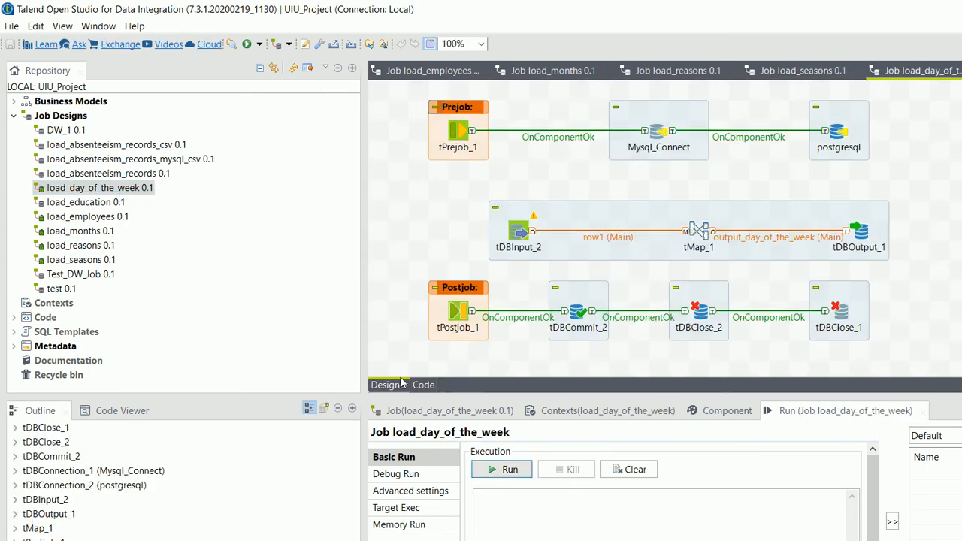
pyautogui.click(502, 470)
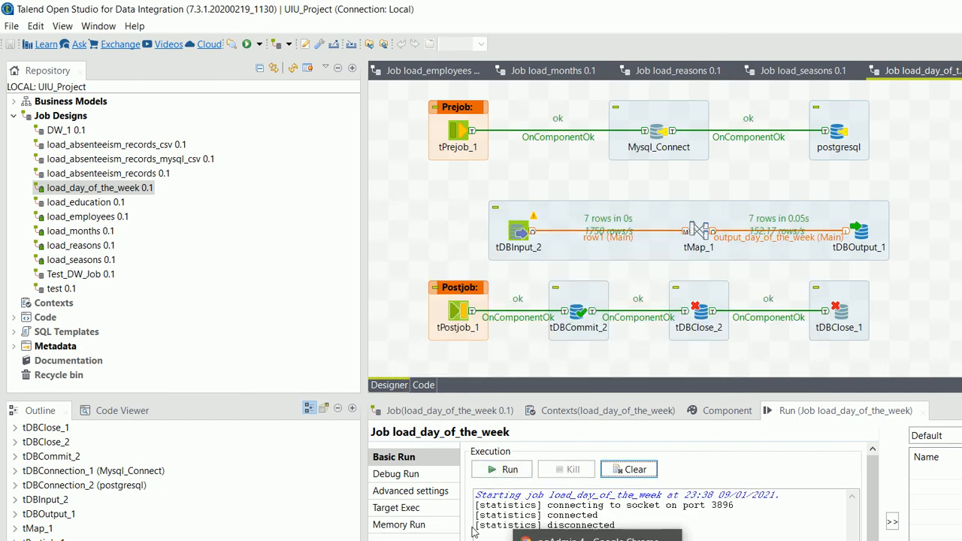
# Switch to pgAdmin and view all rows of the day_of_the_week table.
pyautogui.hotkey('alt', 'Tab')
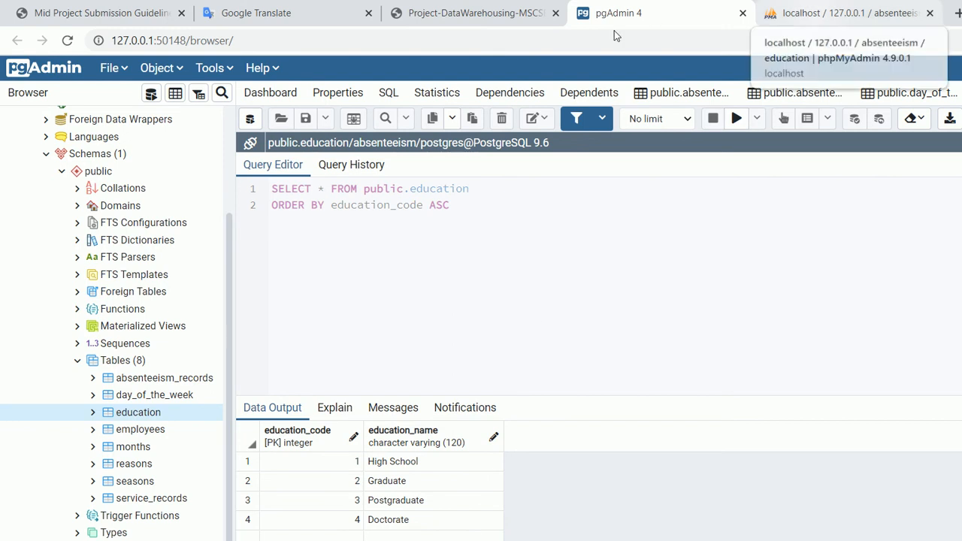
pyautogui.click(154, 394)
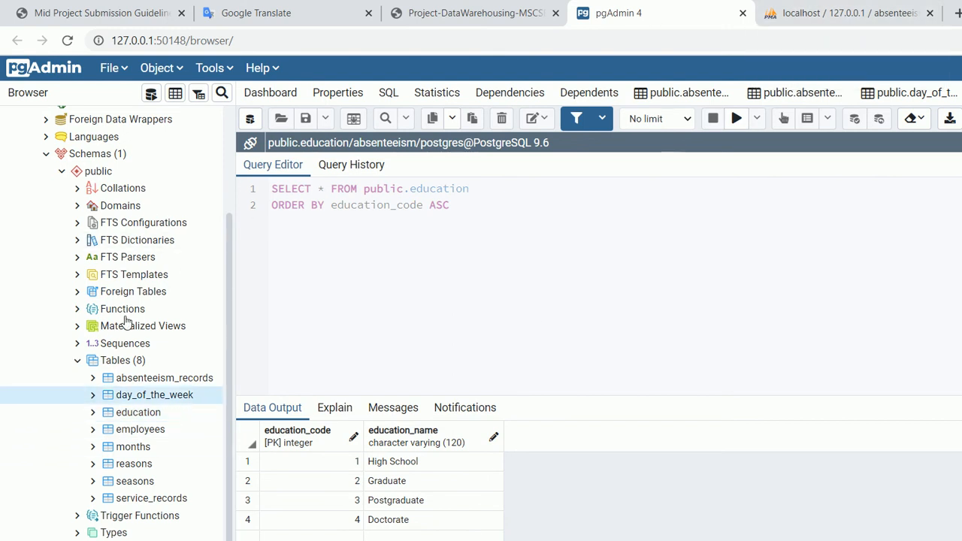
pyautogui.rightClick(154, 394)
pyautogui.press('Down')
pyautogui.press('Down')
pyautogui.press('Down')
pyautogui.press('Down')
pyautogui.press('Right')
pyautogui.press('Return')
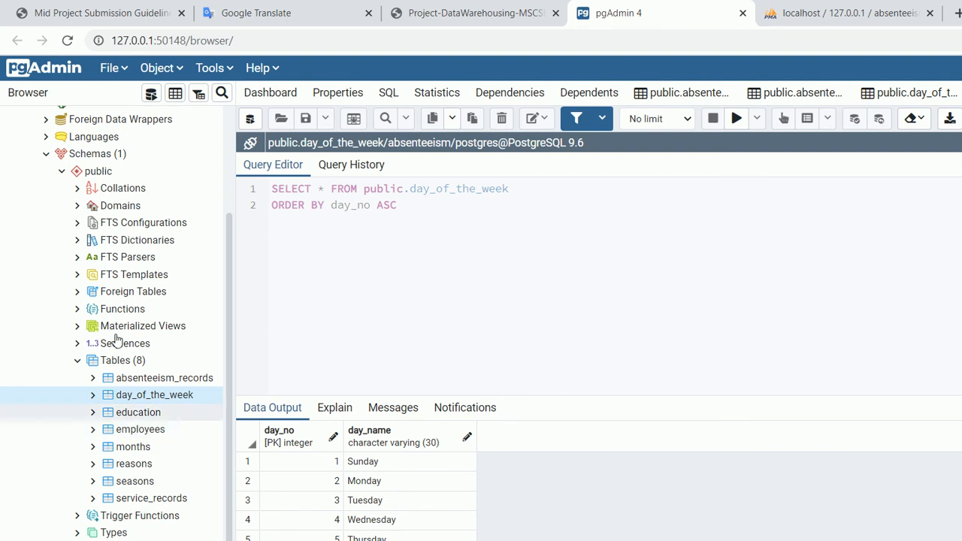
# View all rows of the employees table and of the months table.
pyautogui.click(144, 430)
pyautogui.rightClick(140, 430)
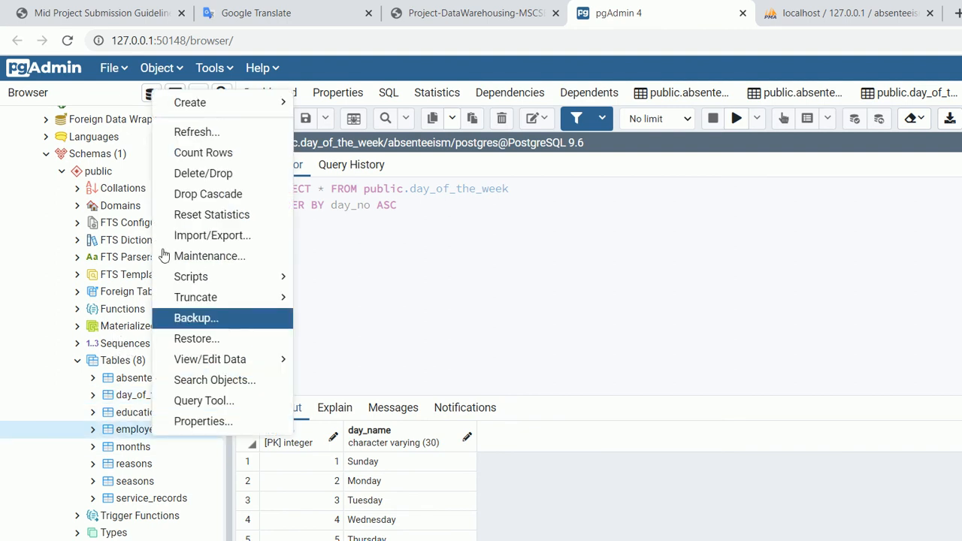
pyautogui.moveTo(197, 359)
pyautogui.click(325, 360)
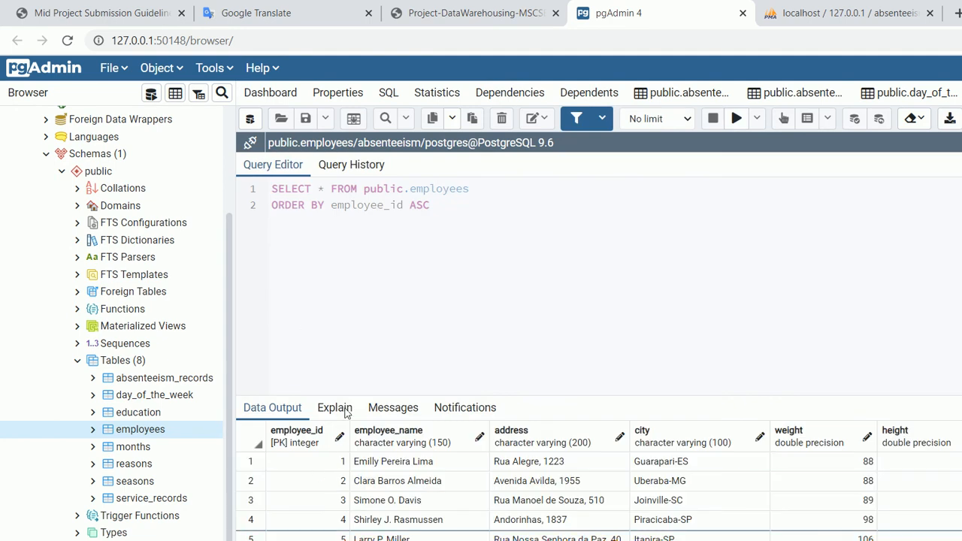
pyautogui.rightClick(100, 361)
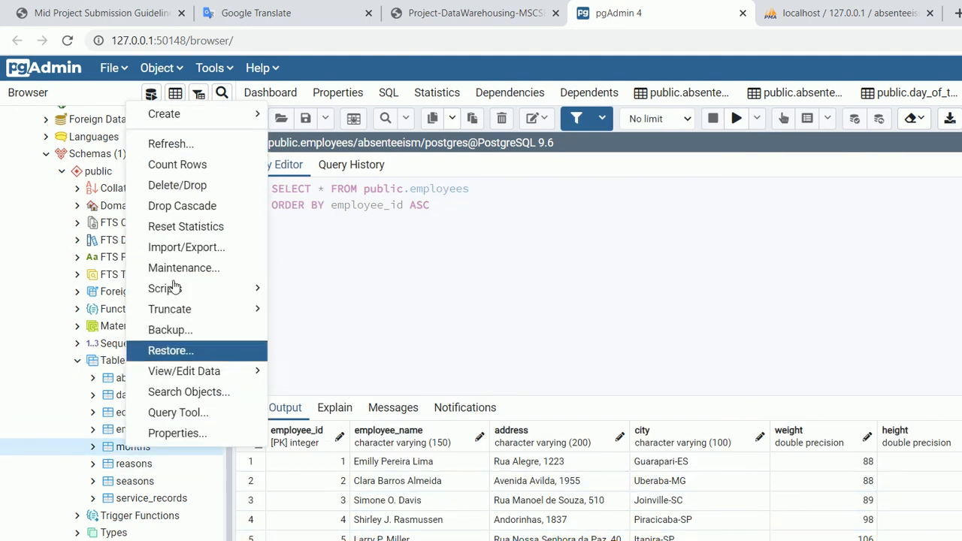
pyautogui.press('Return')
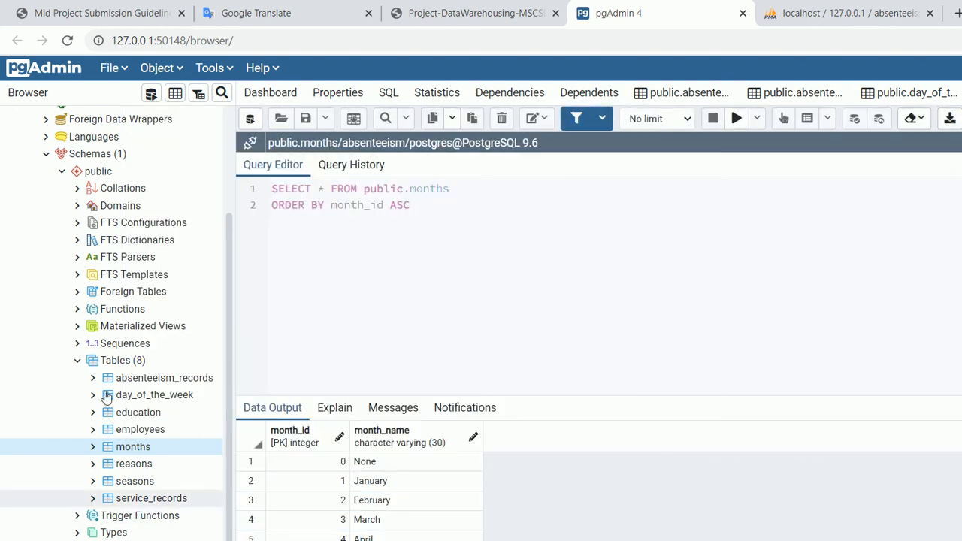
# View all rows of the reasons table and of the seasons table.
pyautogui.click(139, 464)
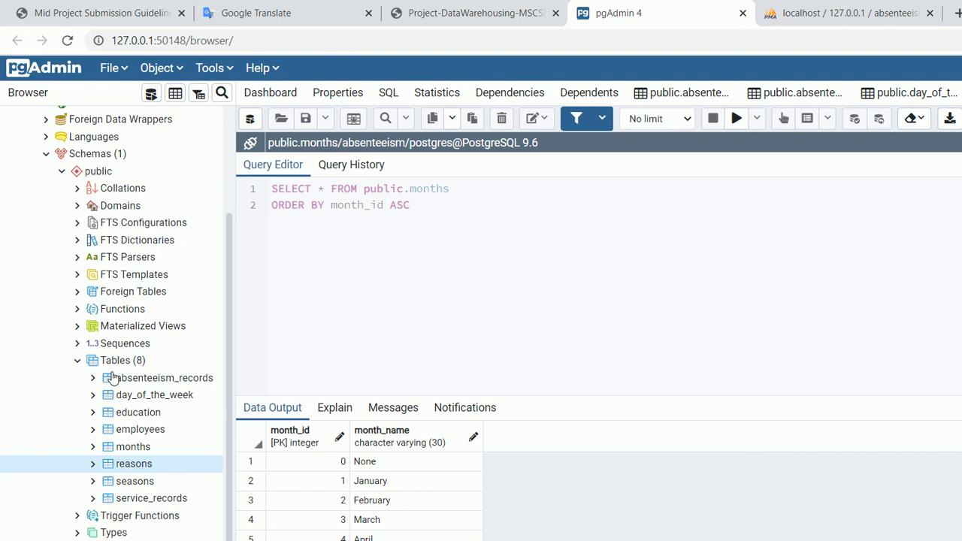
pyautogui.rightClick(136, 464)
pyautogui.moveTo(255, 392)
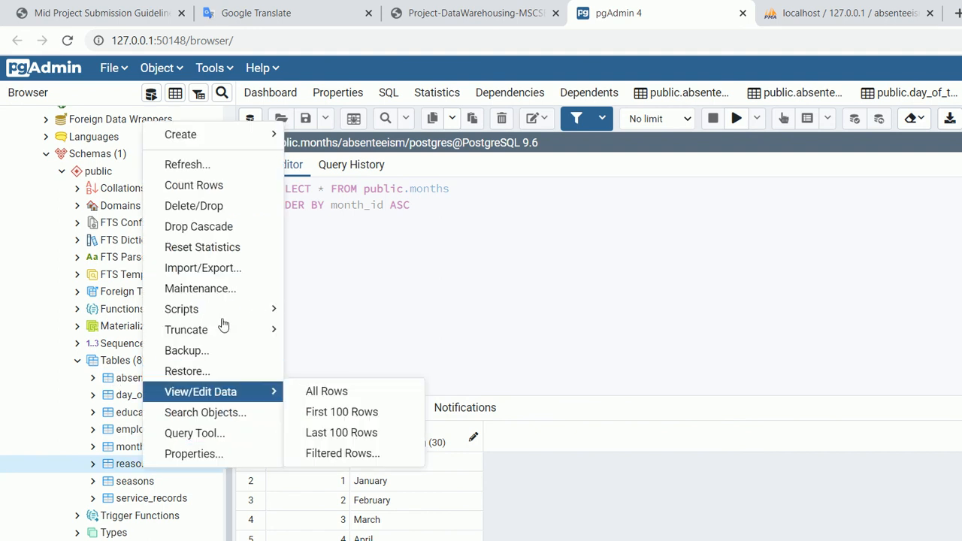
pyautogui.click(326, 391)
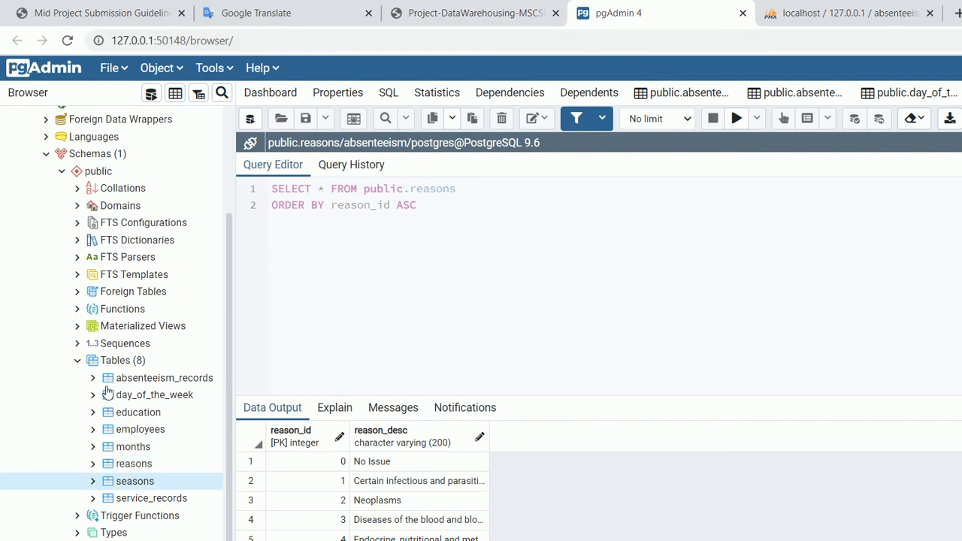
pyautogui.rightClick(134, 481)
pyautogui.press('Right')
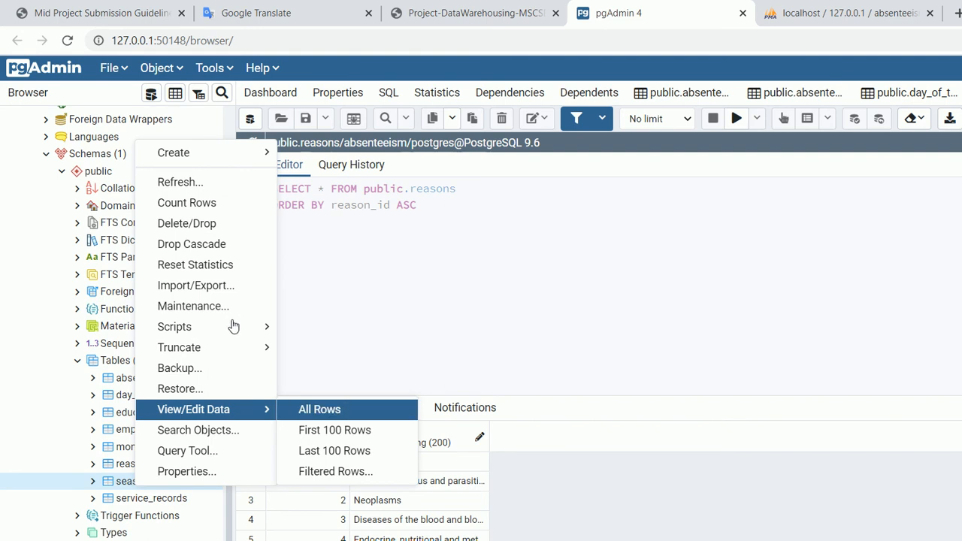
pyautogui.press('Return')
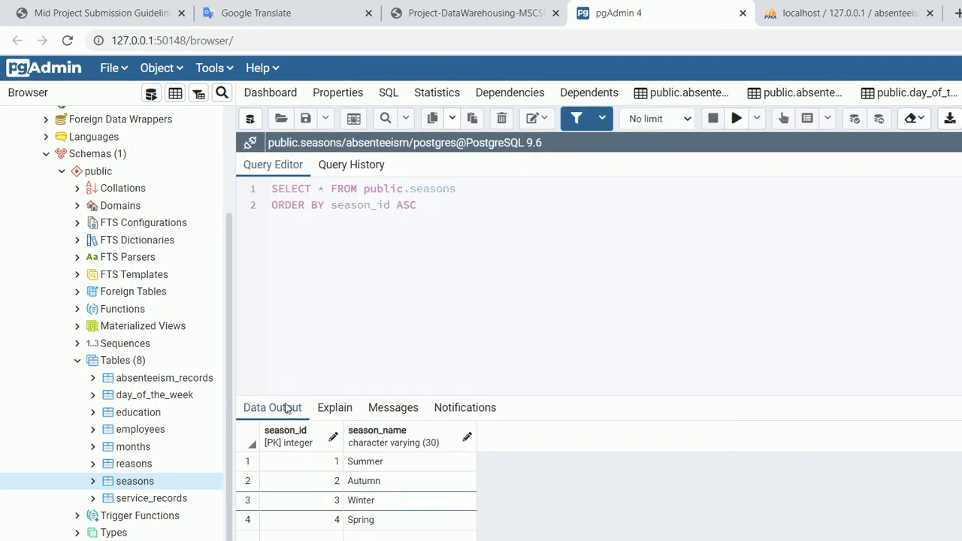
# View all rows of the absenteeism_records table and of the service_records table.
pyautogui.click(164, 377)
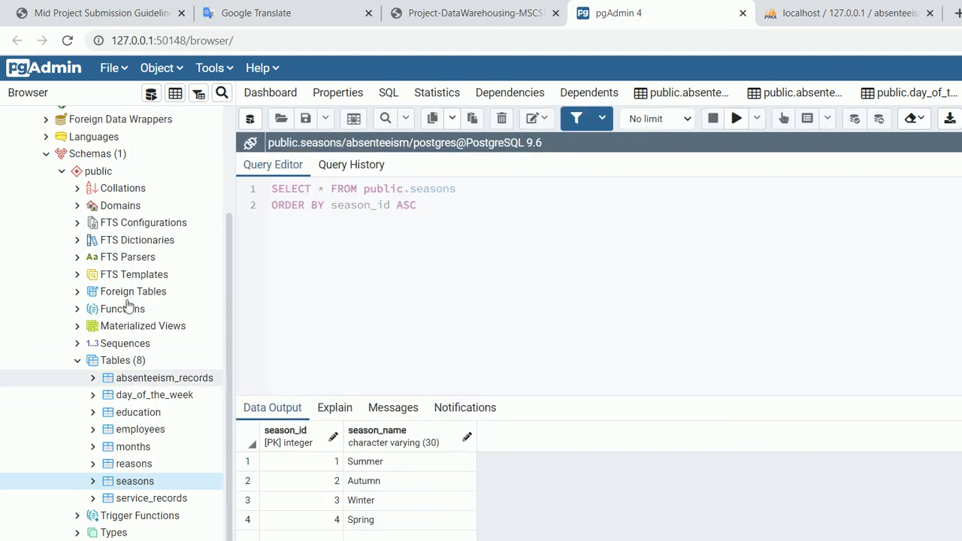
pyautogui.rightClick(168, 378)
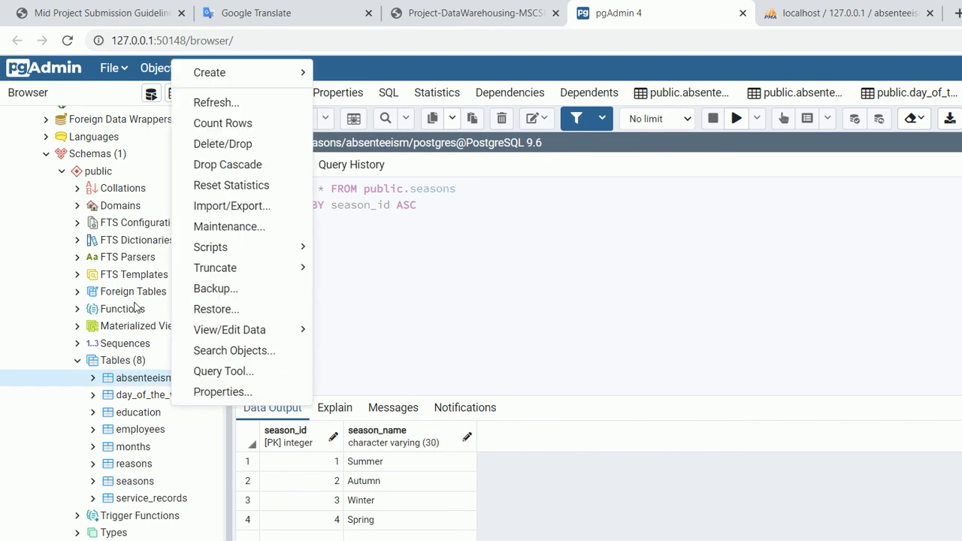
pyautogui.moveTo(263, 331)
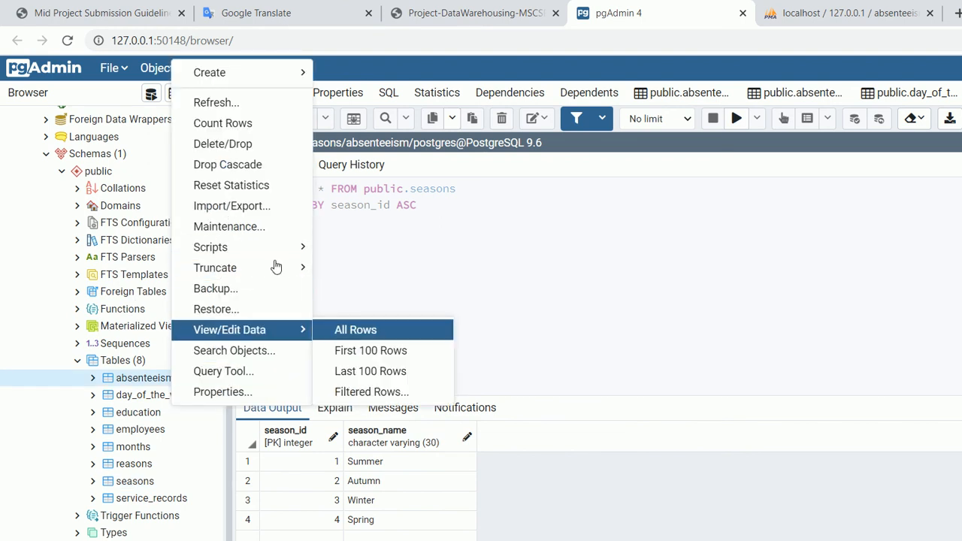
pyautogui.click(355, 329)
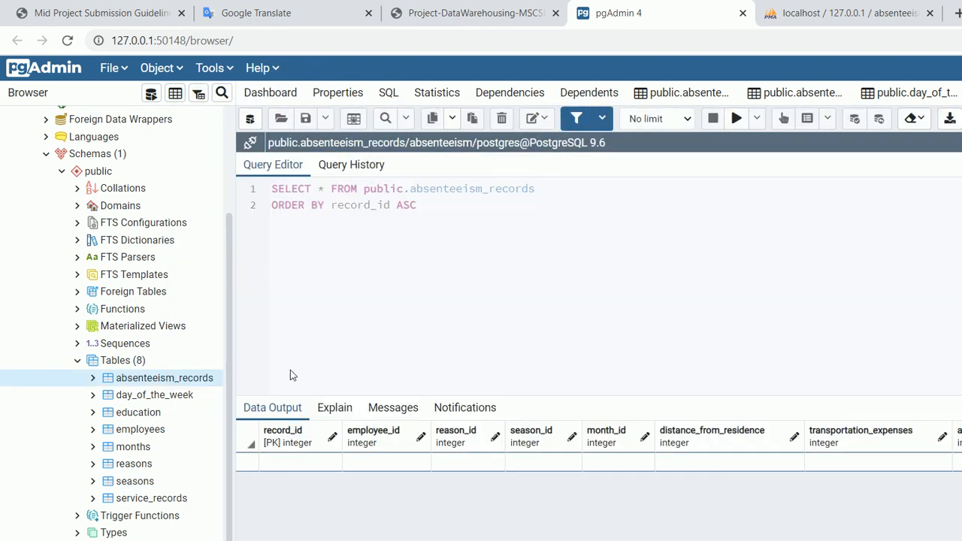
pyautogui.click(165, 498)
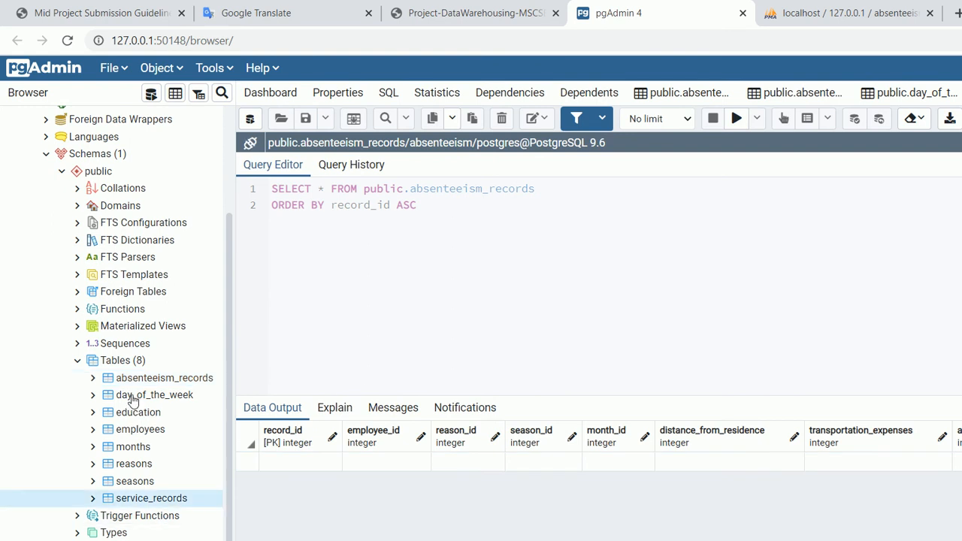
pyautogui.rightClick(180, 496)
pyautogui.moveTo(226, 419)
pyautogui.click(339, 421)
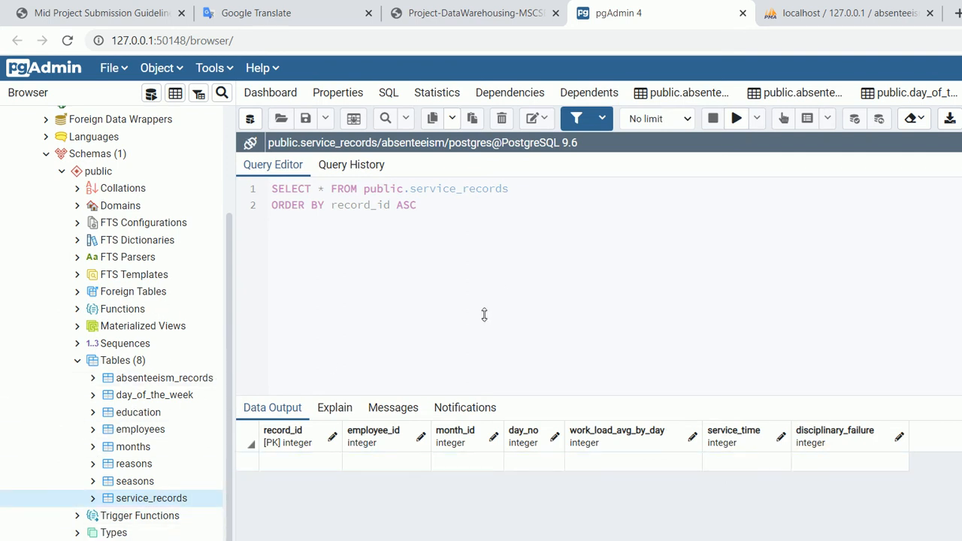
# Switch back to Talend Open Studio and close the open day-of-the-week, seasons, reasons, months and employees load jobs.
pyautogui.click(633, 540)
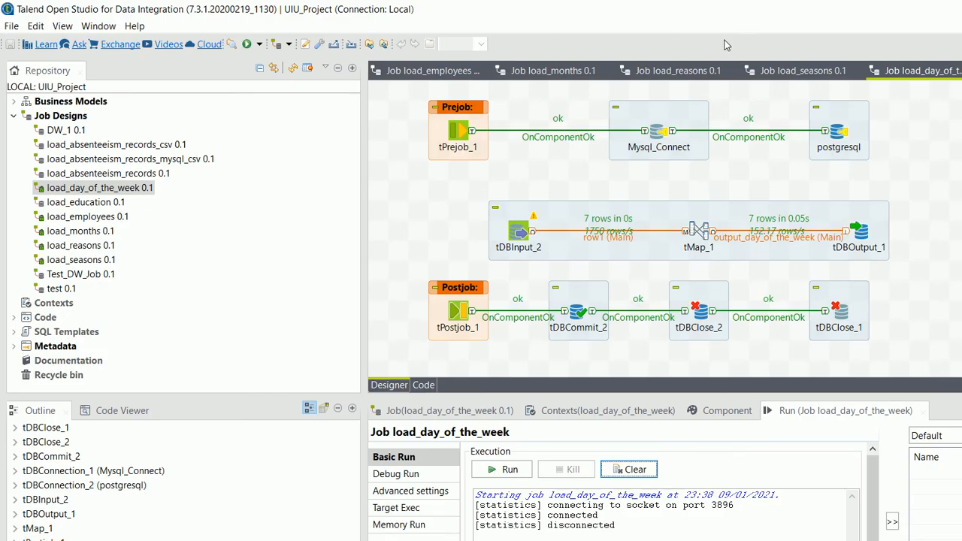
pyautogui.click(784, 66)
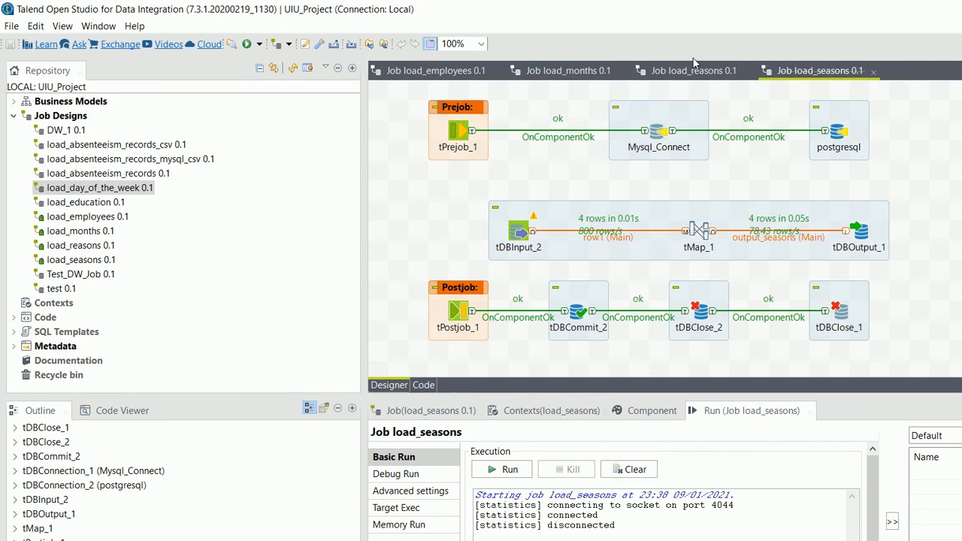
pyautogui.click(874, 71)
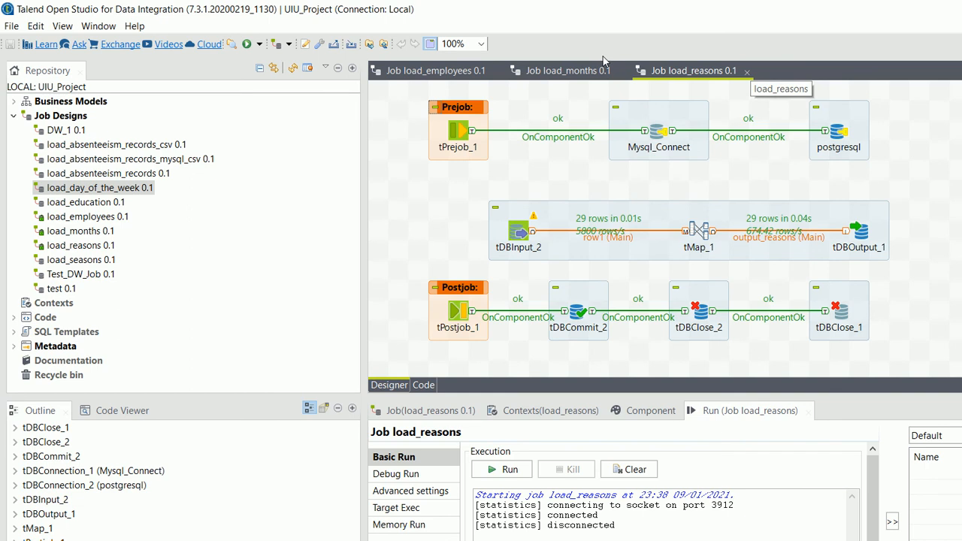
pyautogui.click(746, 71)
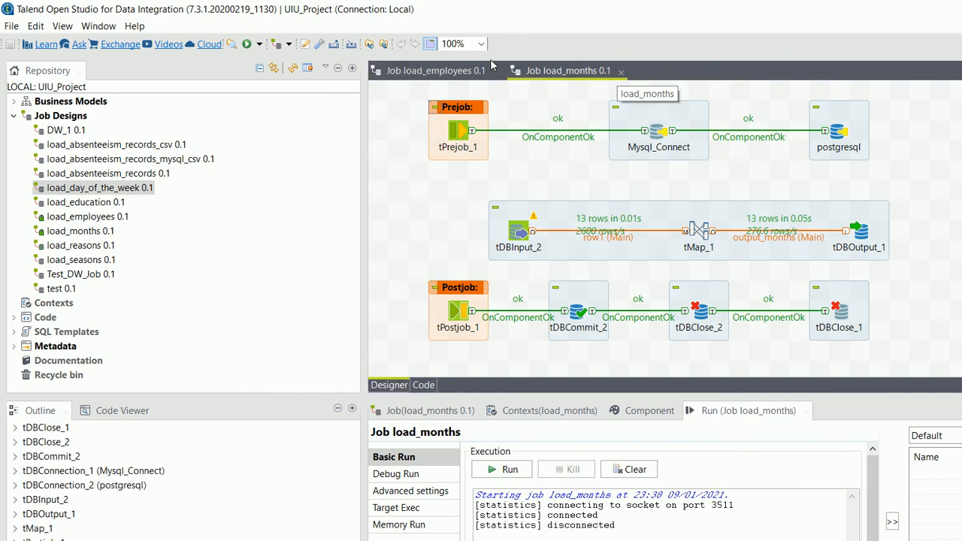
pyautogui.click(621, 71)
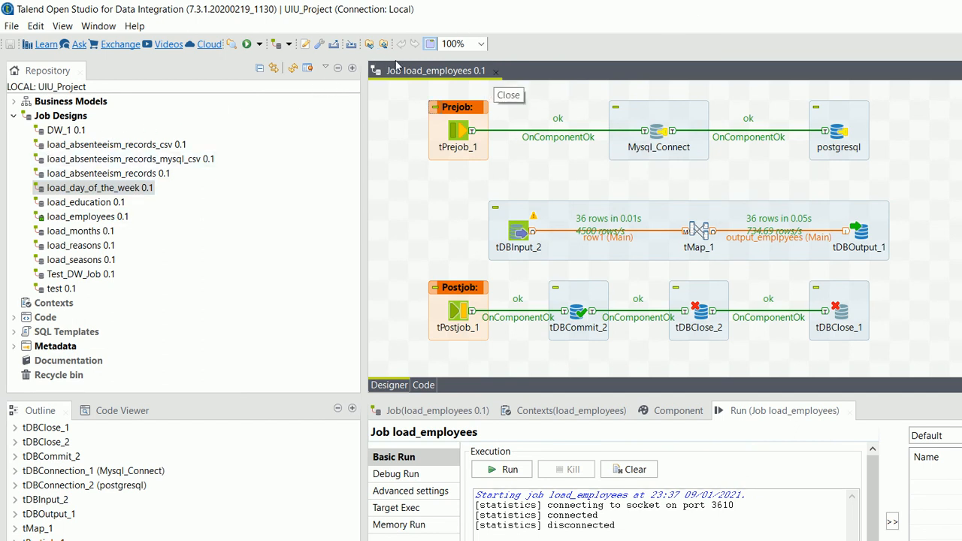
pyautogui.click(495, 71)
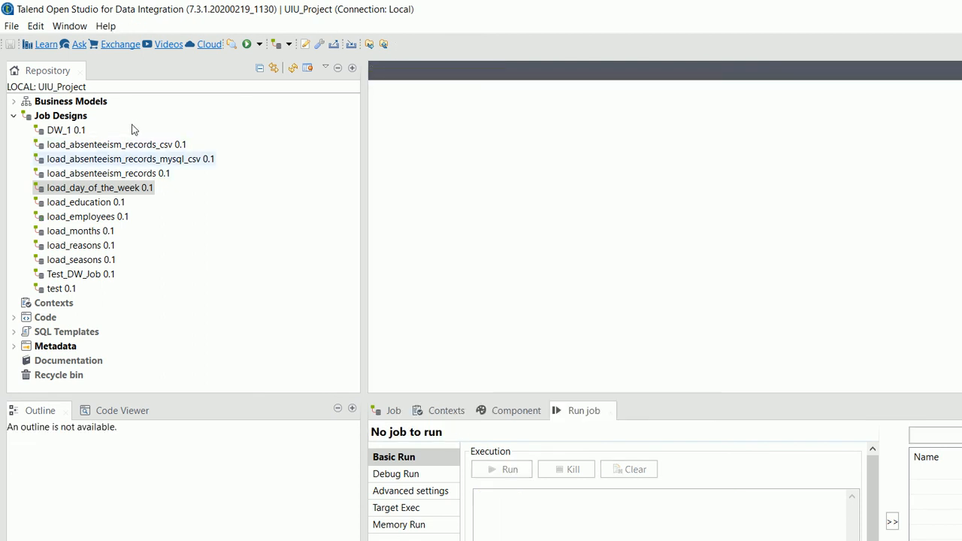
# Open the load_absenteeism_records job for editing and select its Mysql_Connect component.
pyautogui.click(117, 173)
pyautogui.rightClick(146, 174)
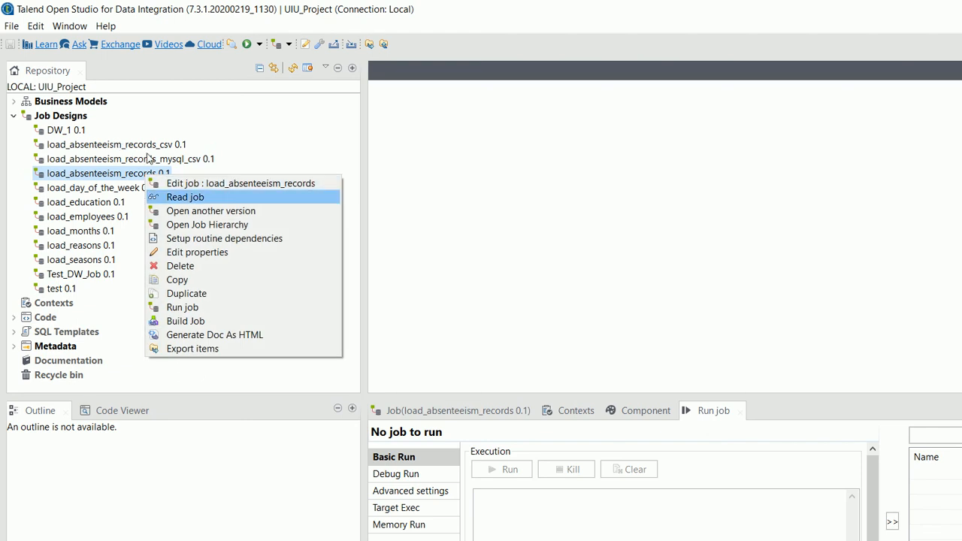
pyautogui.click(161, 184)
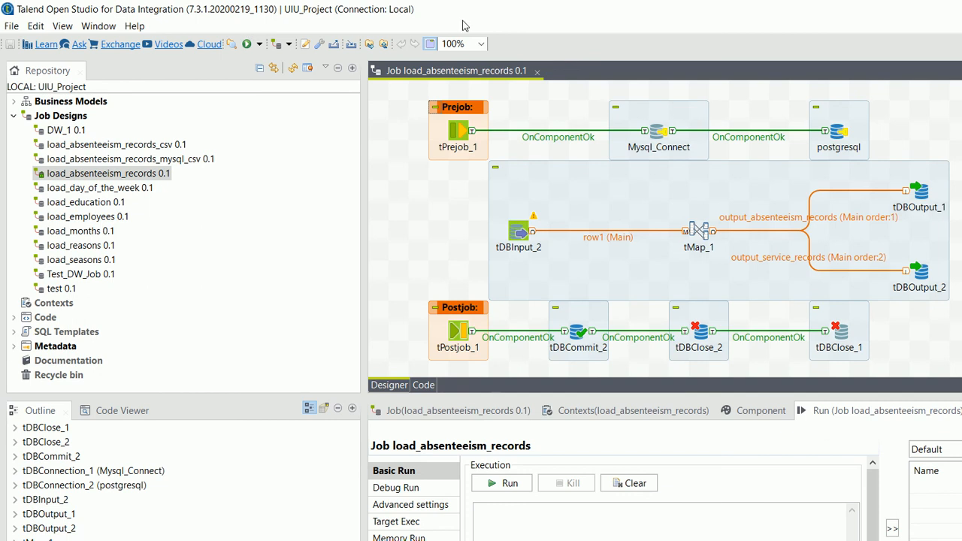
pyautogui.click(369, 103)
pyautogui.click(370, 100)
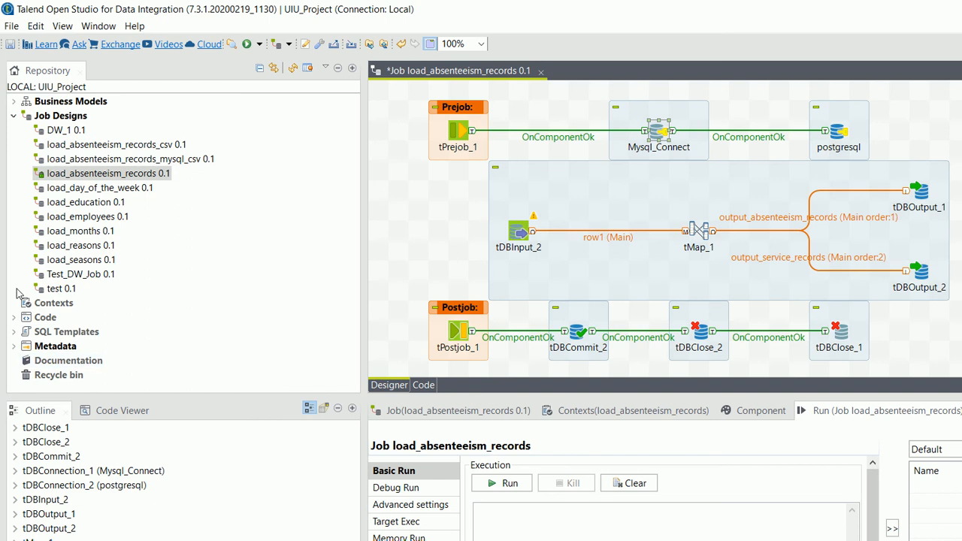
# Expand the database connections under the repository metadata and select the Mysql_Connect and postgresql connections in turn.
pyautogui.click(14, 347)
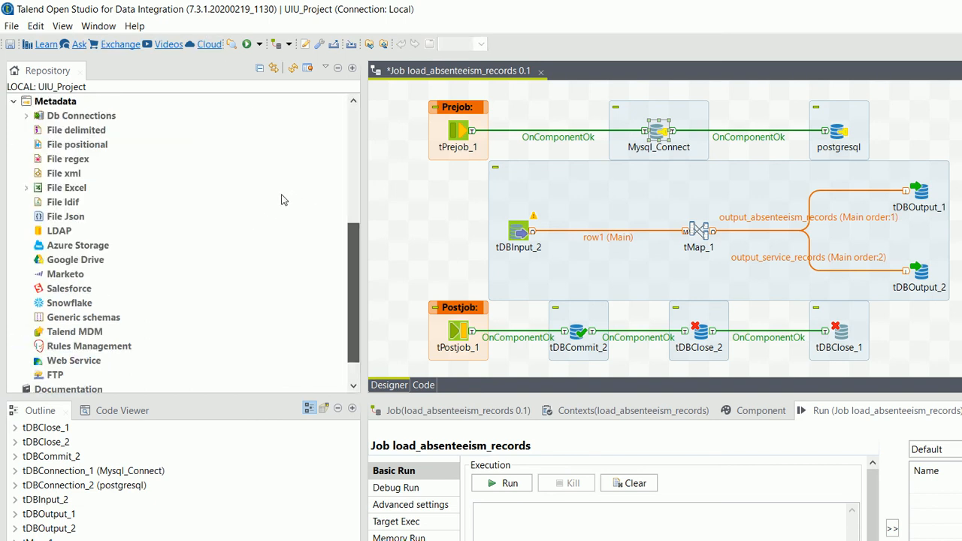
pyautogui.scroll(3, 274, 173)
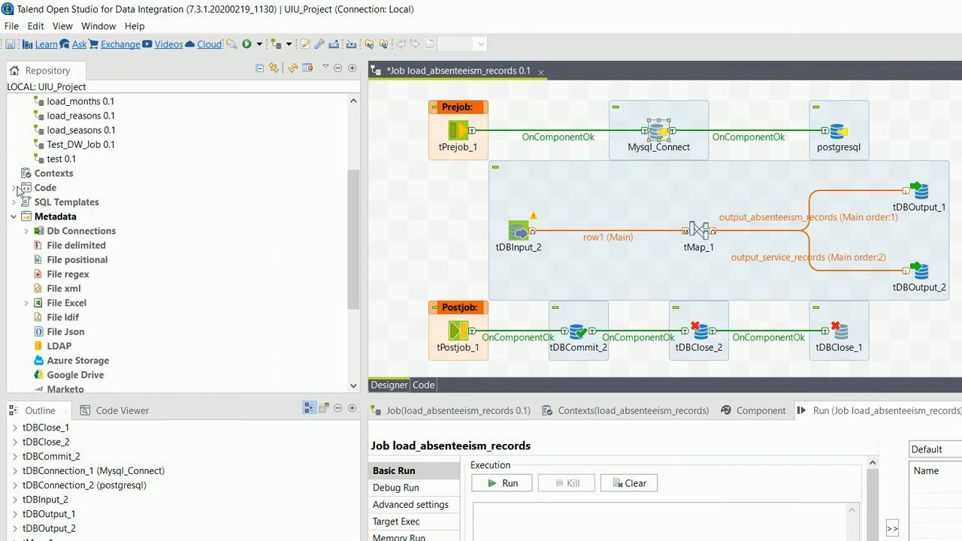
pyautogui.click(26, 231)
pyautogui.click(66, 245)
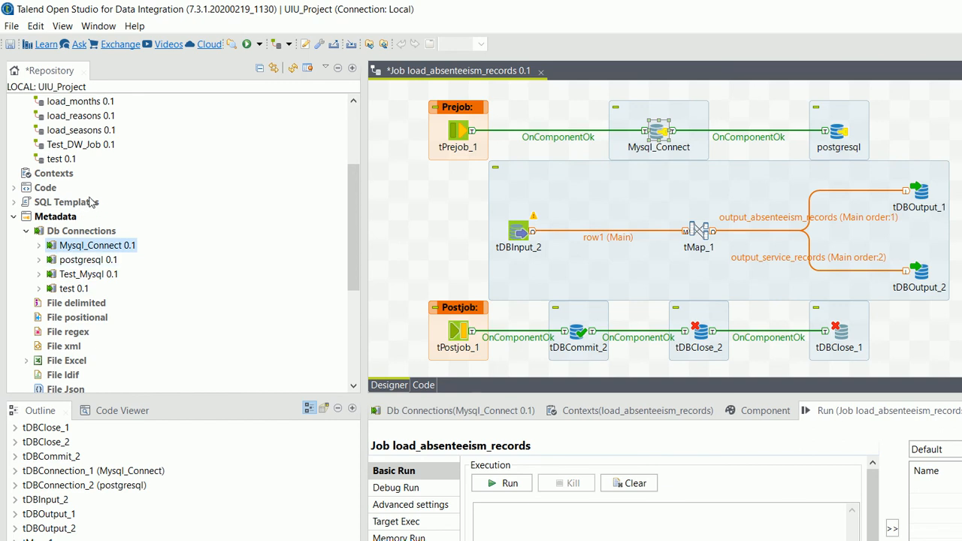
pyautogui.click(75, 259)
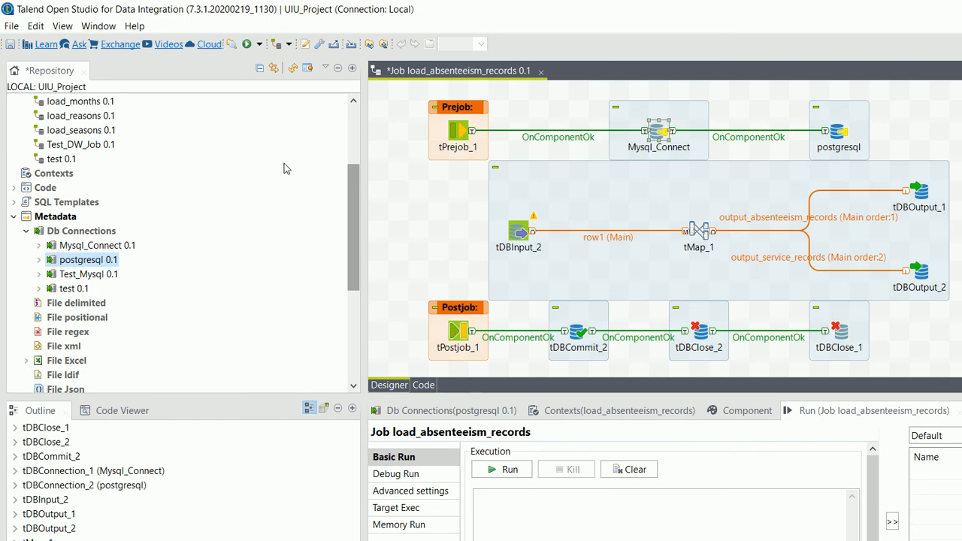
# Expand the Excel file metadata and select the Absenteeism_Records_CSV entry.
pyautogui.scroll(-2, 284, 165)
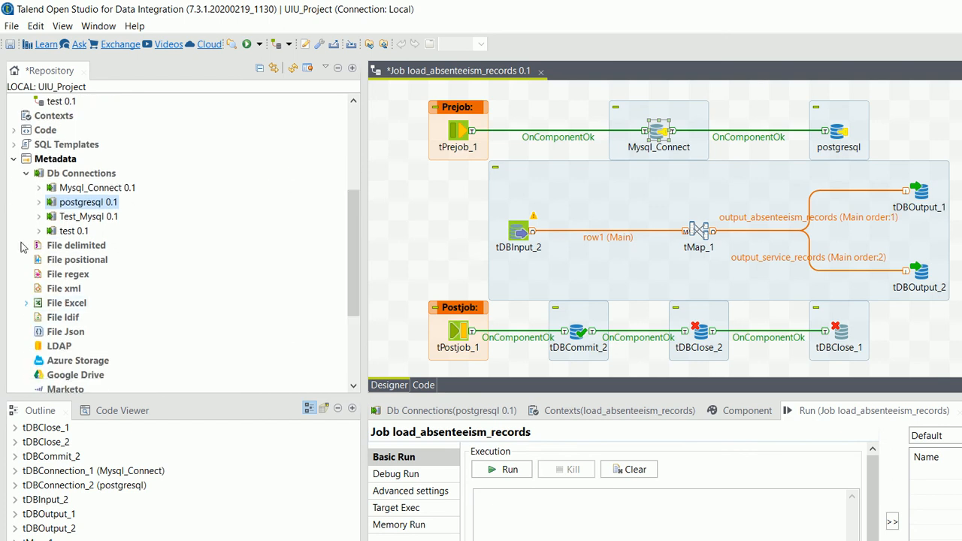
pyautogui.click(27, 302)
pyautogui.click(128, 317)
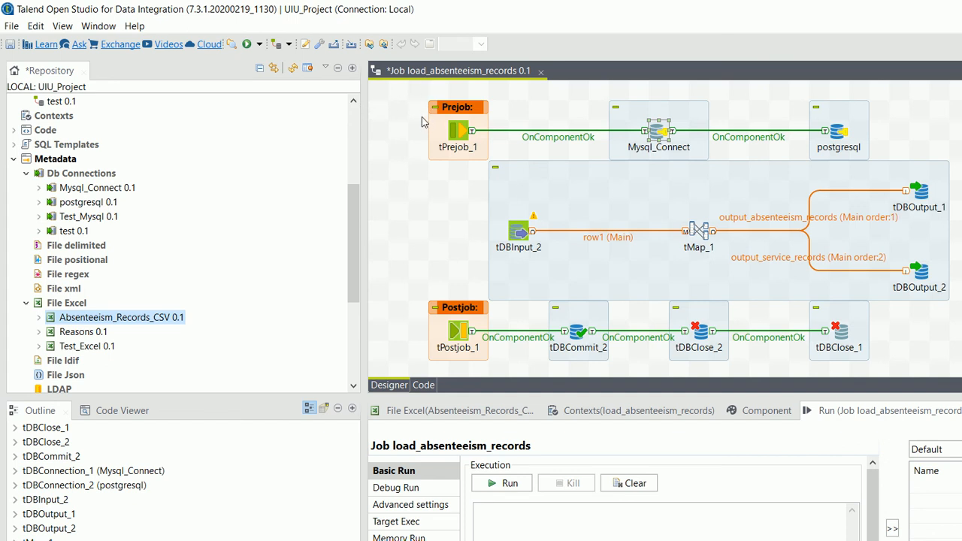
# Walk through the job's prejob chain by selecting tPrejob_1, Mysql_Connect and postgresql one after another.
pyautogui.click(365, 108)
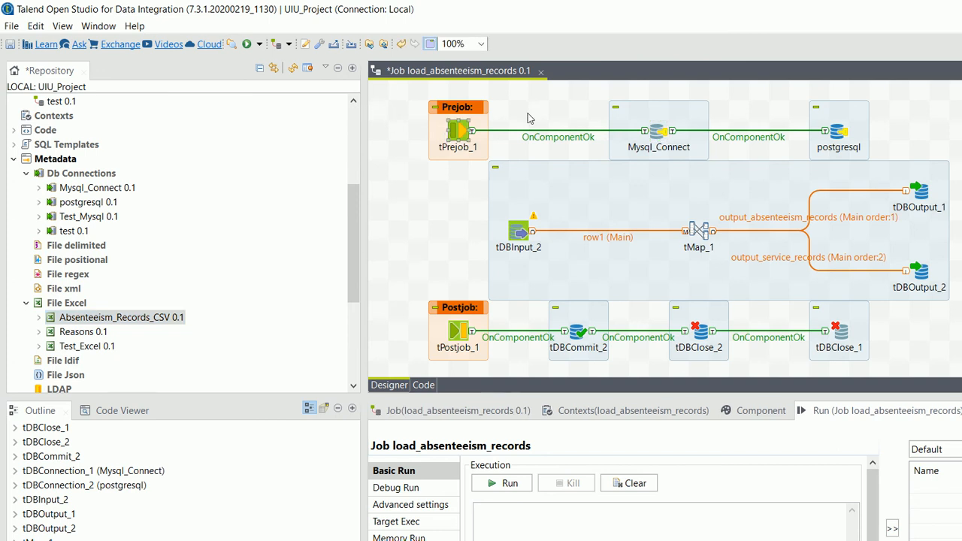
pyautogui.press('Right')
pyautogui.press('Right')
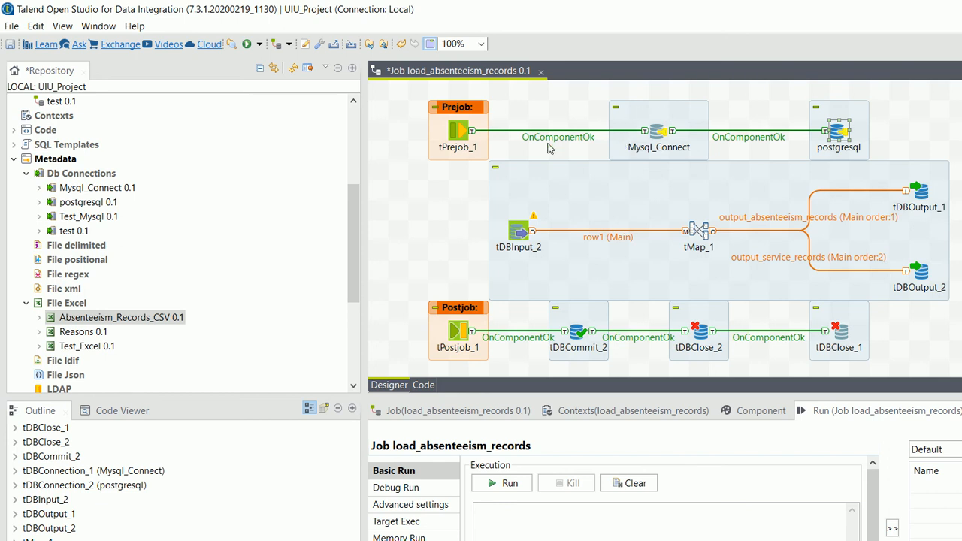
# Select tDBInput_2, guess the schema of its absenteeism_records table, review the database columns and discard the schema dialog.
pyautogui.press('Down')
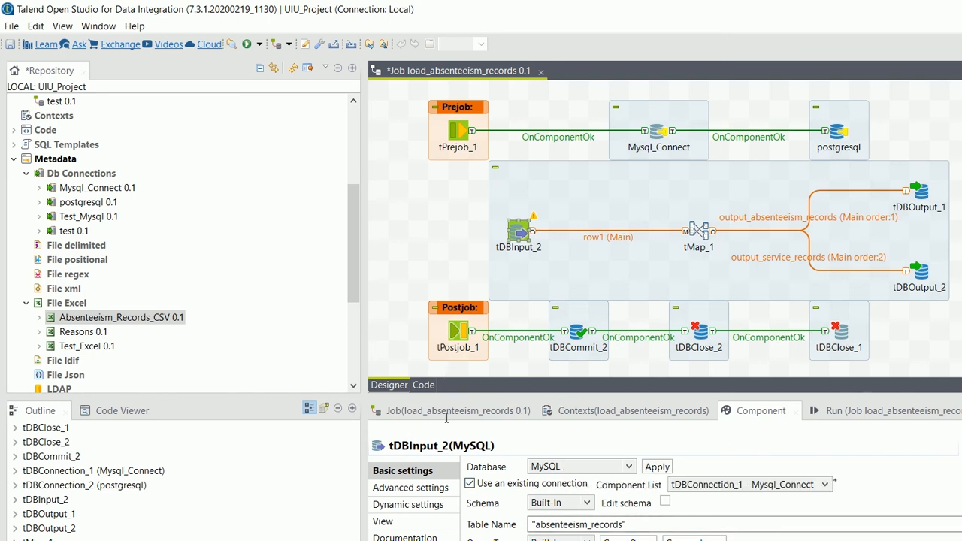
pyautogui.moveTo(634, 524); pyautogui.dragTo(529, 533)
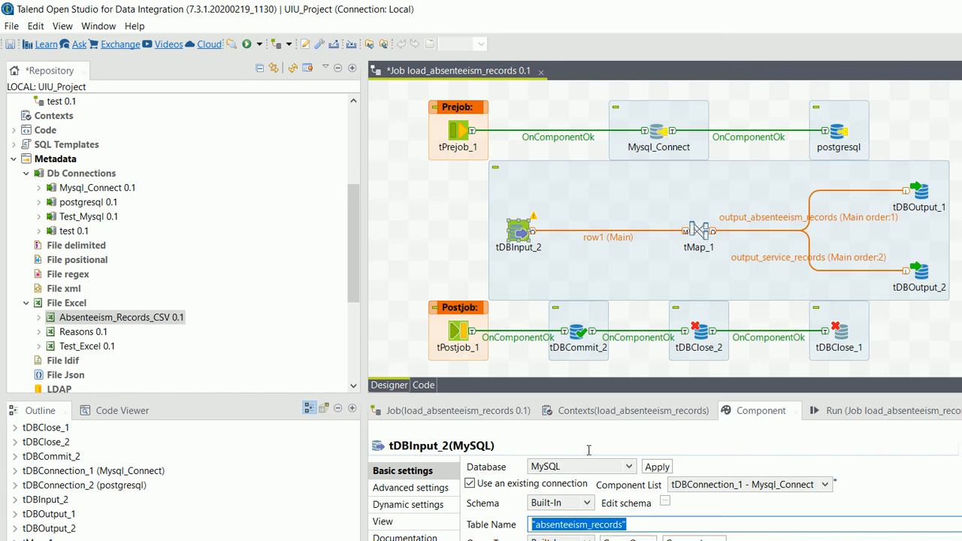
pyautogui.click(554, 443)
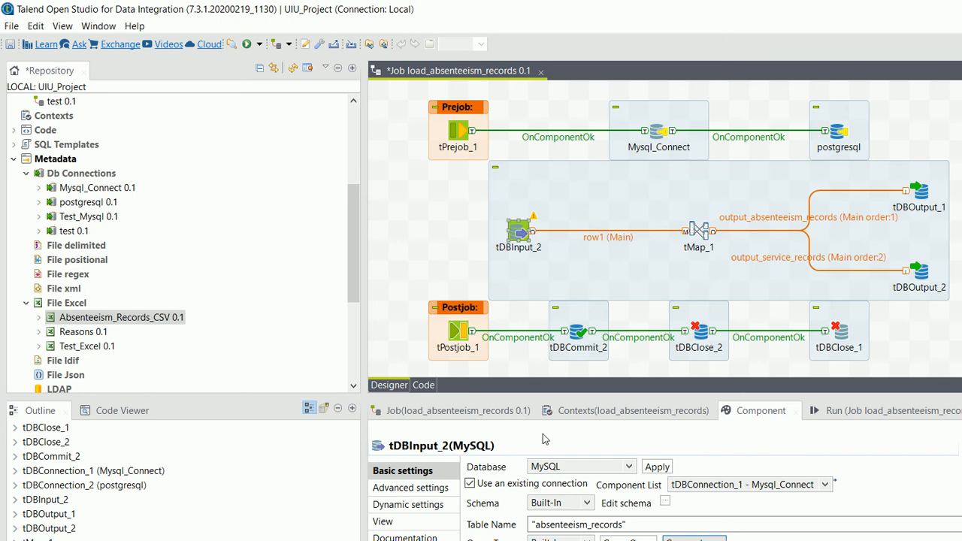
pyautogui.click(688, 539)
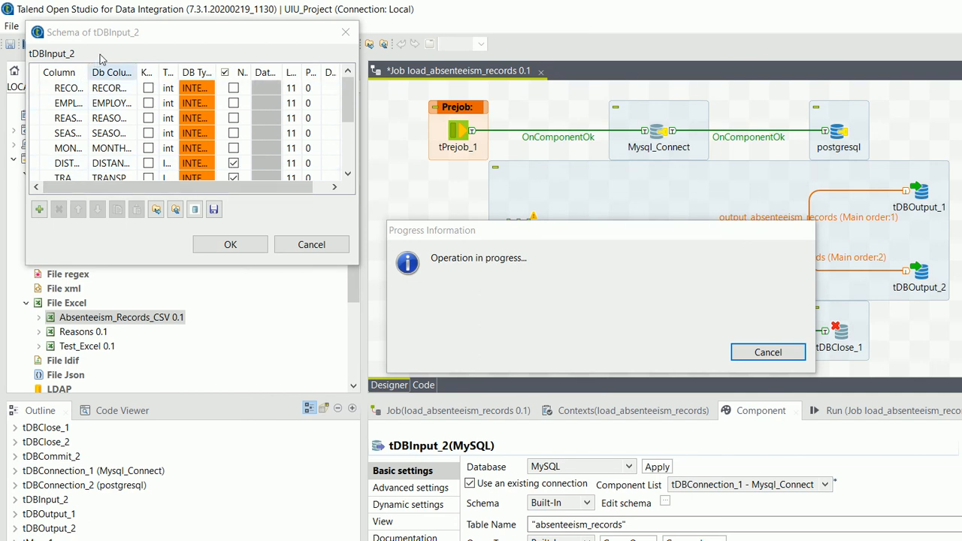
pyautogui.moveTo(138, 65); pyautogui.dragTo(176, 61)
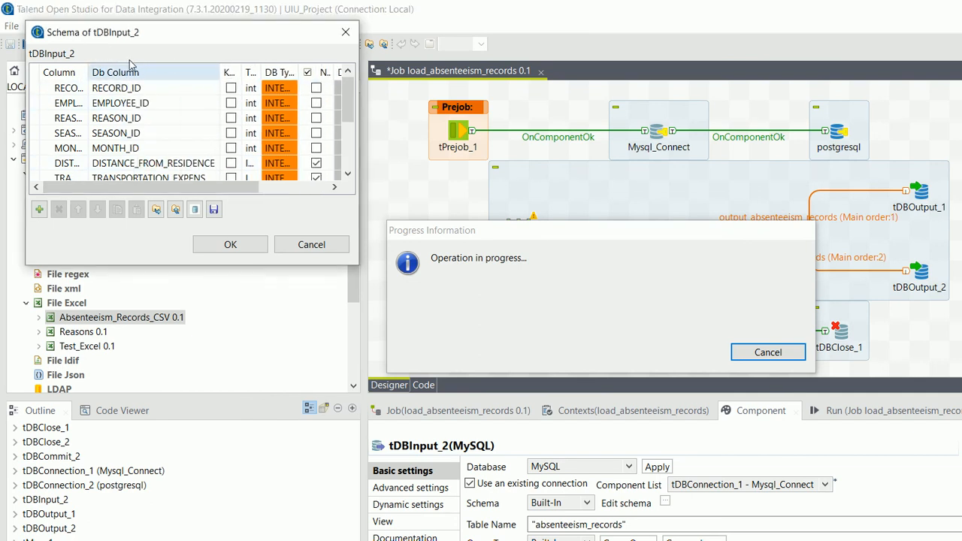
pyautogui.scroll(-3, 282, 79)
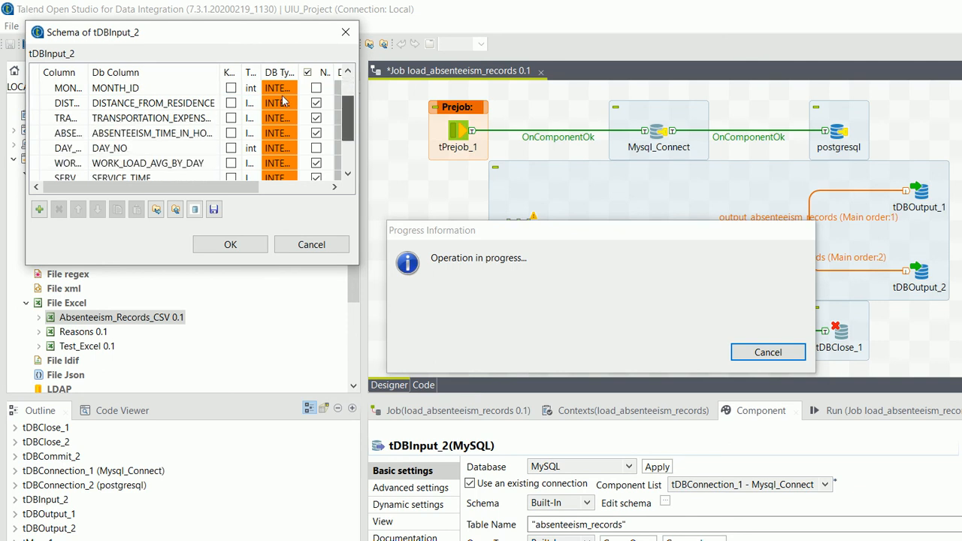
pyautogui.click(312, 244)
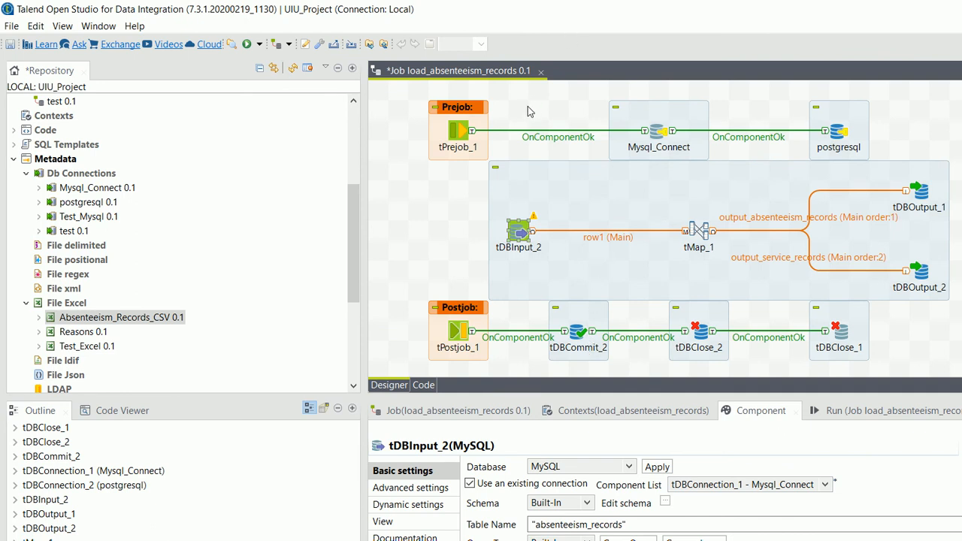
# Inspect the connection settings of Mysql_Connect and postgresql in turn, leaving the repository connection unedited.
pyautogui.click(659, 132)
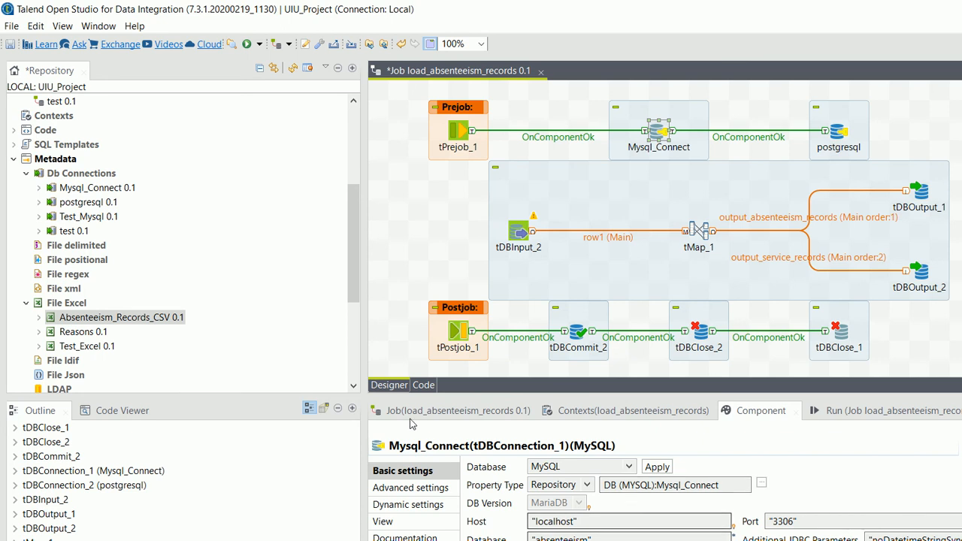
pyautogui.click(552, 525)
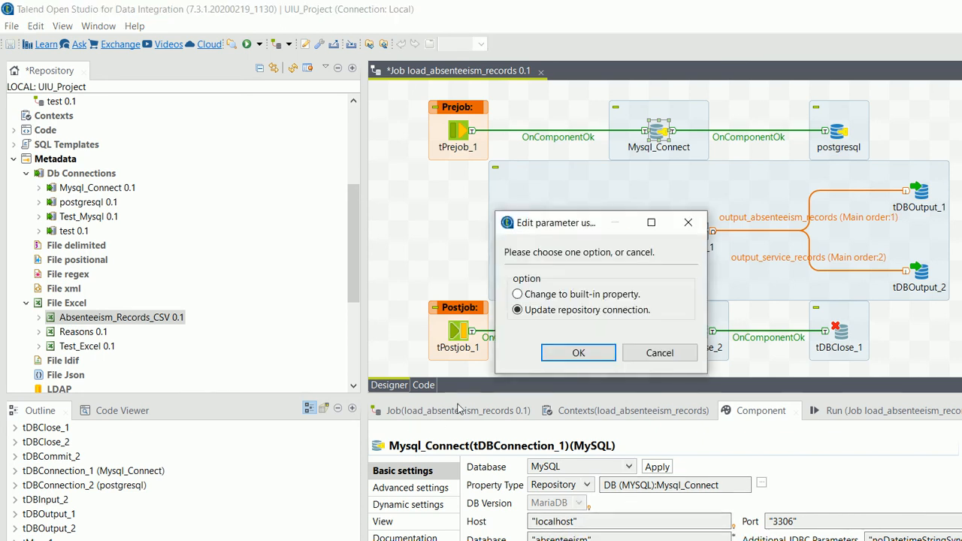
pyautogui.click(639, 353)
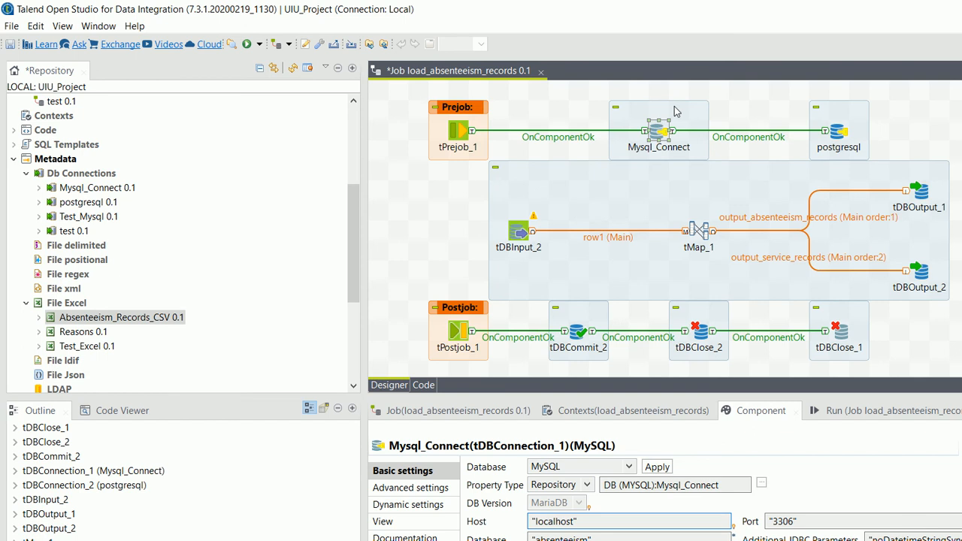
pyautogui.click(839, 132)
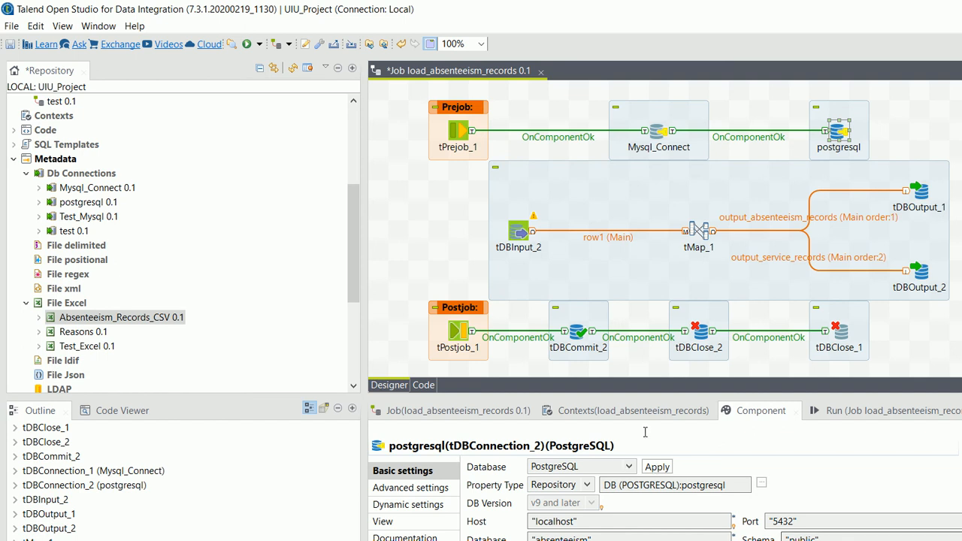
# Review the basic settings of tDBInput_2 and highlight its source table name.
pyautogui.click(518, 231)
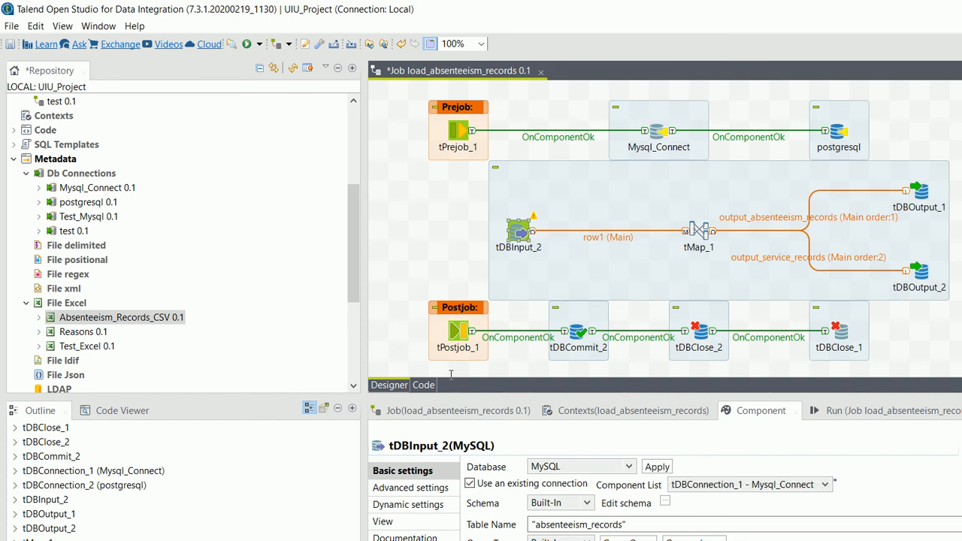
pyautogui.click(593, 448)
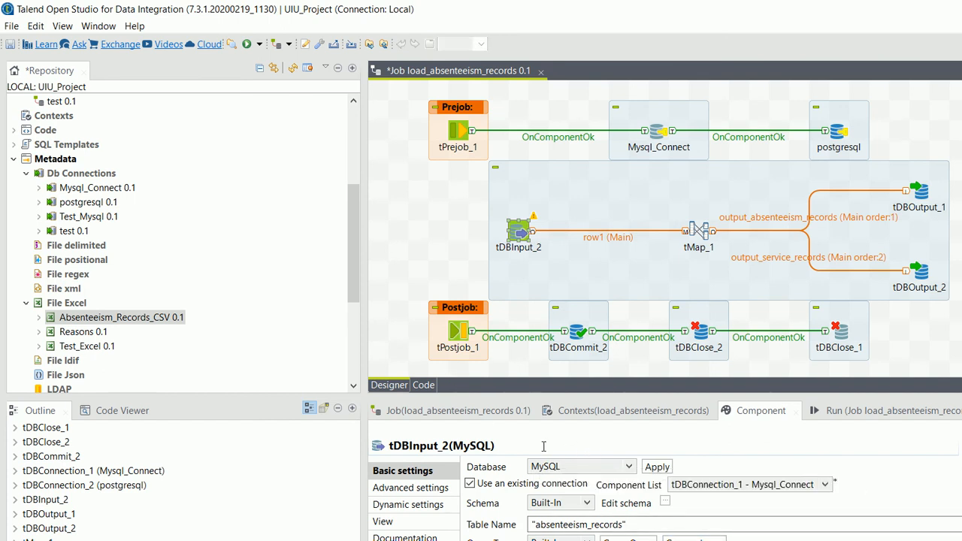
pyautogui.moveTo(636, 524); pyautogui.dragTo(526, 525)
pyautogui.click(583, 452)
# Open the tMap_1 map editor, examine how row1 columns map to output_absenteeism_records and output_service_records, and close the editor.
pyautogui.press('Right')
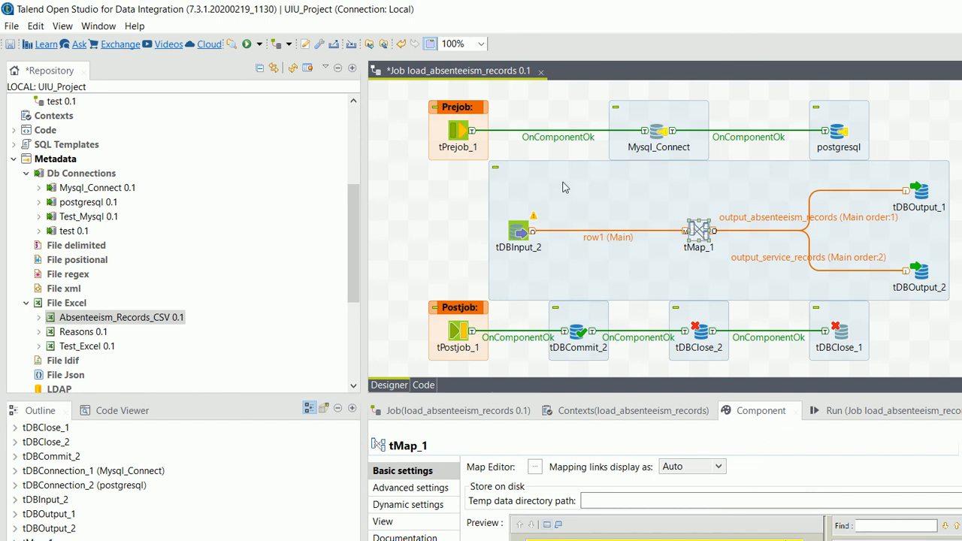
pyautogui.doubleClick(699, 230)
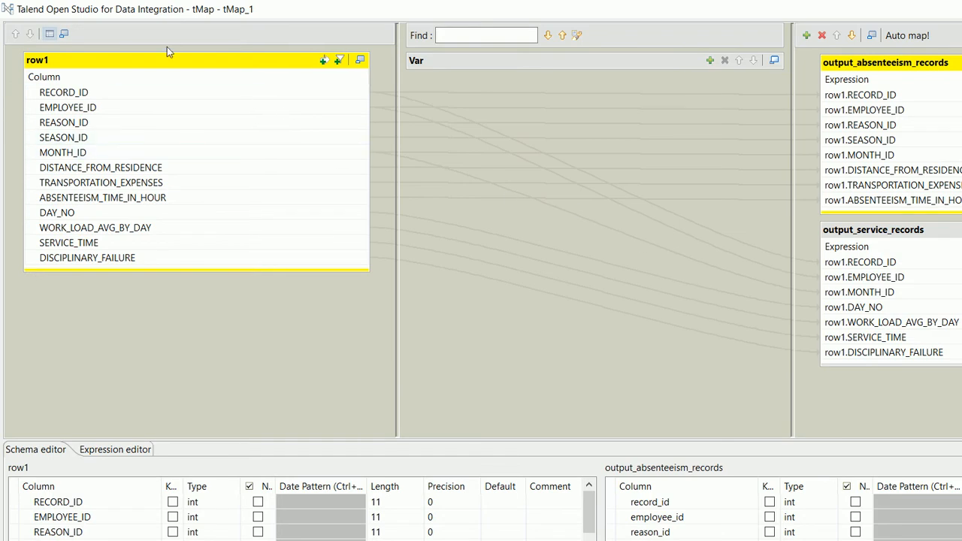
pyautogui.moveTo(241, 216); pyautogui.dragTo(227, 277)
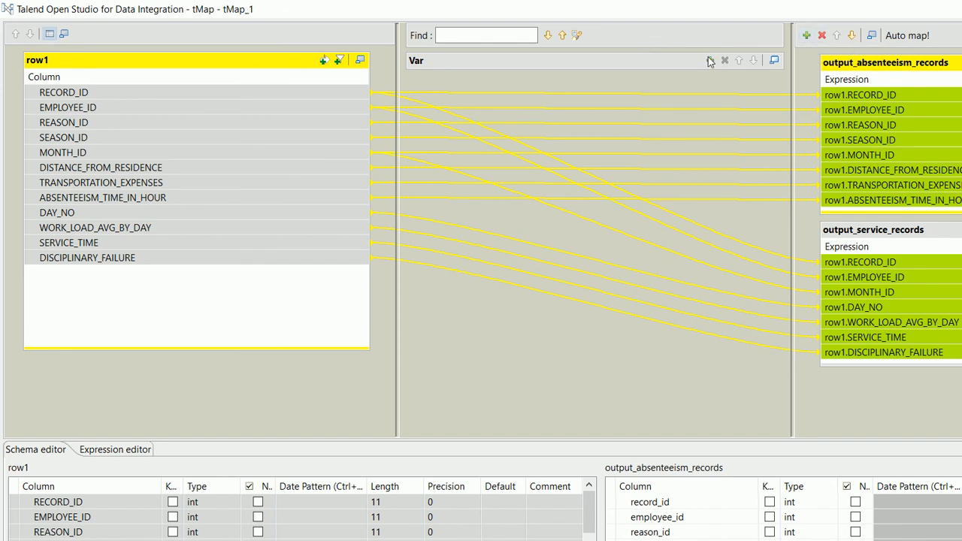
pyautogui.click(894, 62)
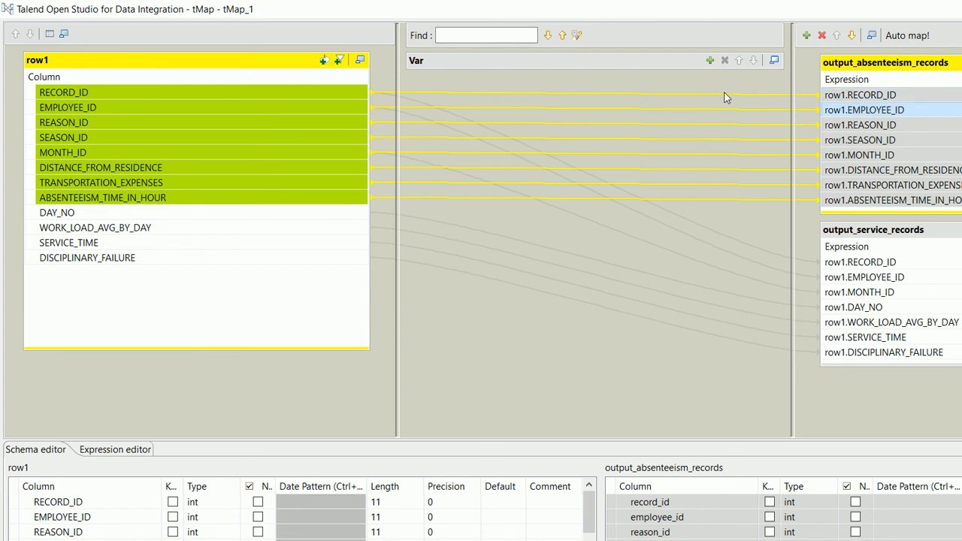
pyautogui.click(857, 108)
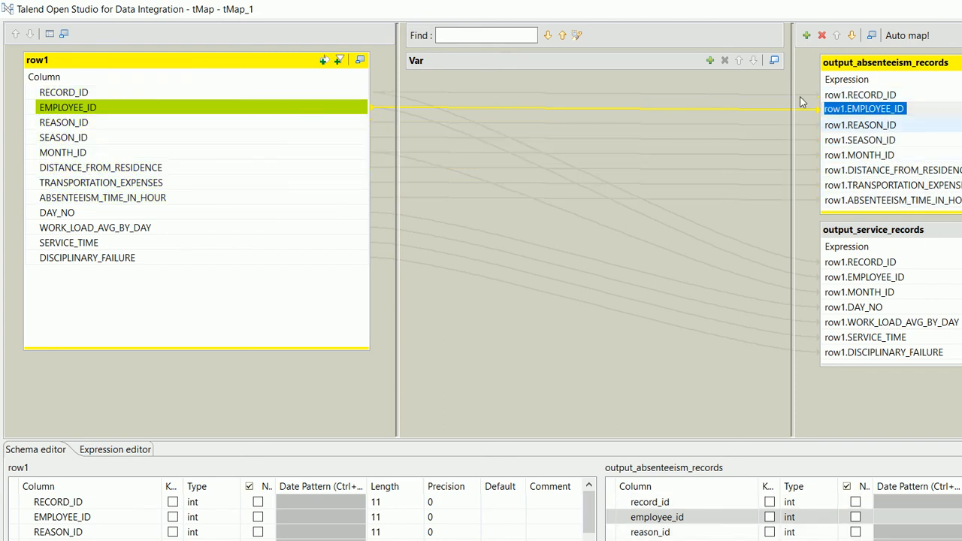
pyautogui.click(865, 94)
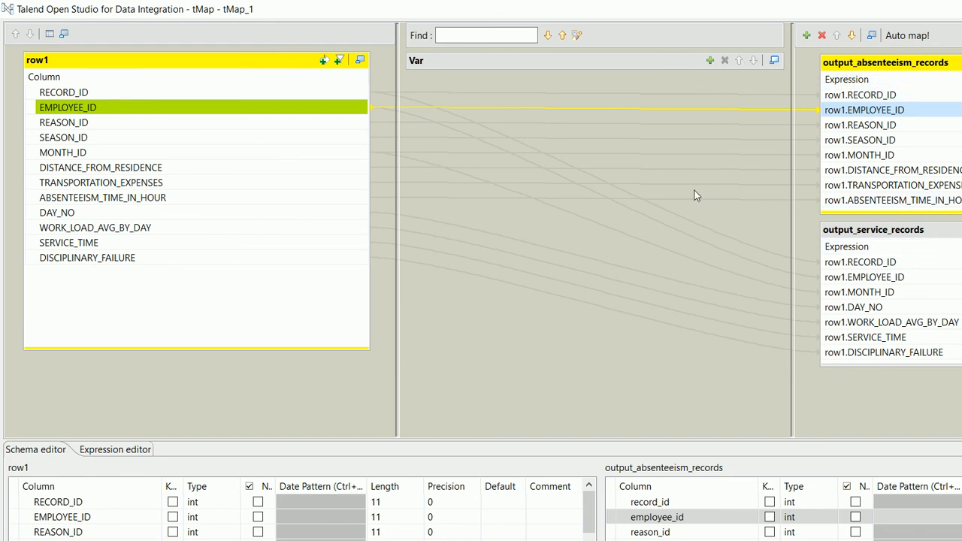
pyautogui.click(872, 230)
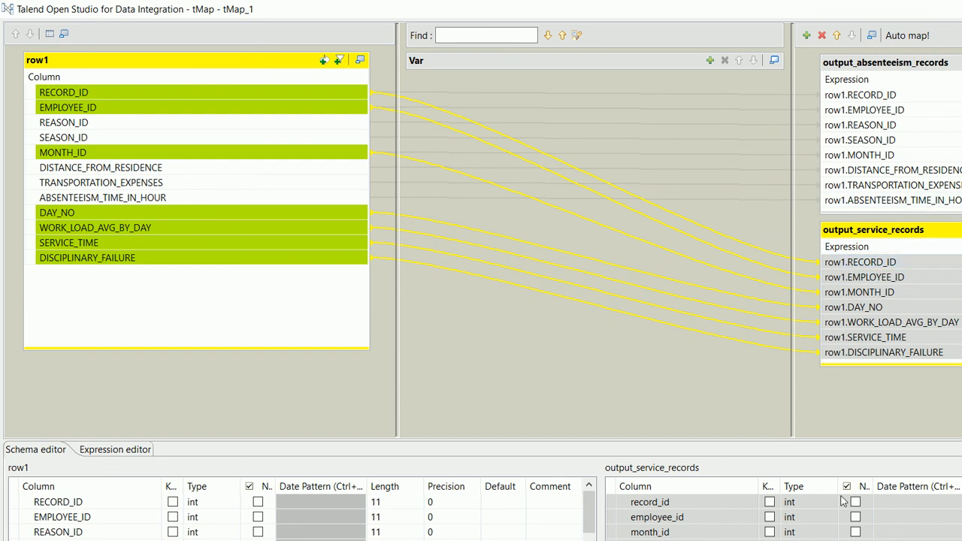
pyautogui.click(881, 508)
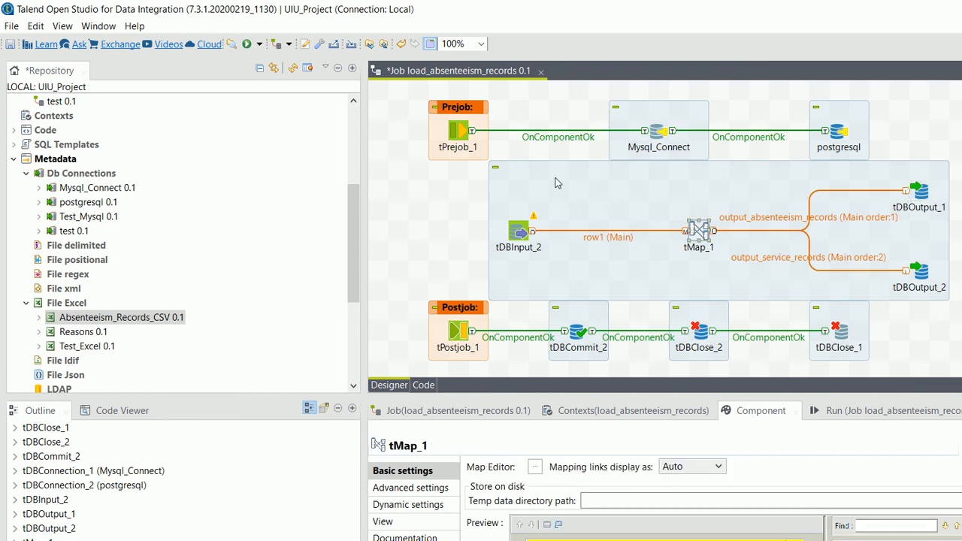
# Show the row output options available for tMap_1 that link it to the output components.
pyautogui.rightClick(694, 227)
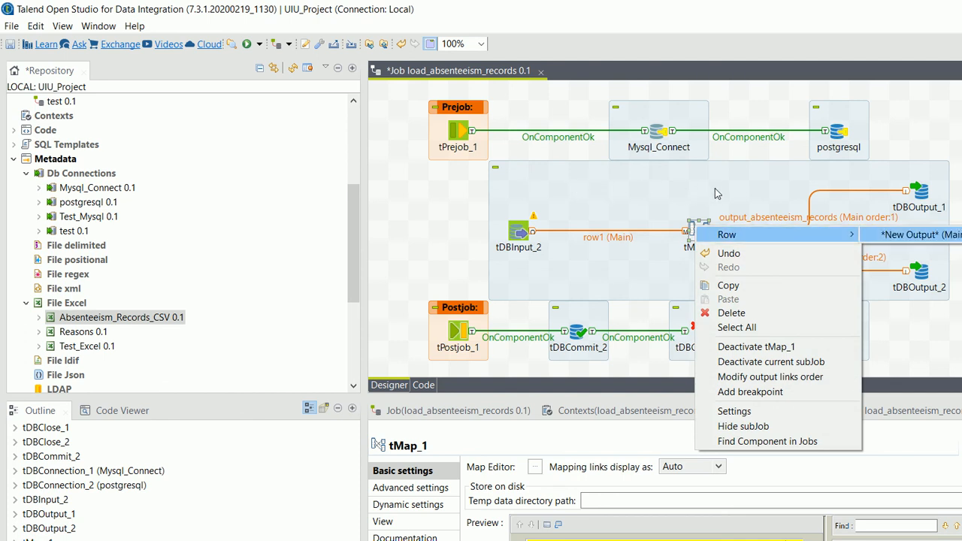
pyautogui.click(596, 175)
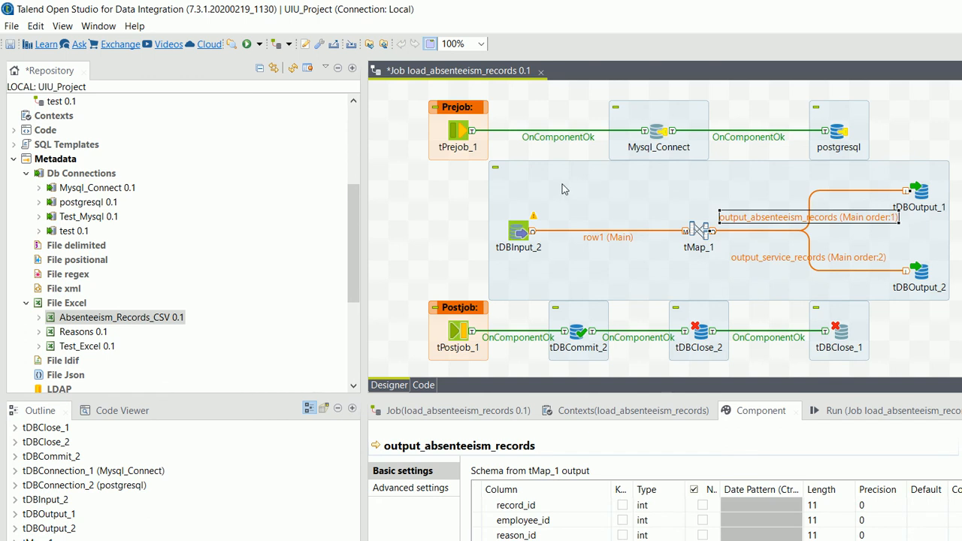
pyautogui.rightClick(700, 232)
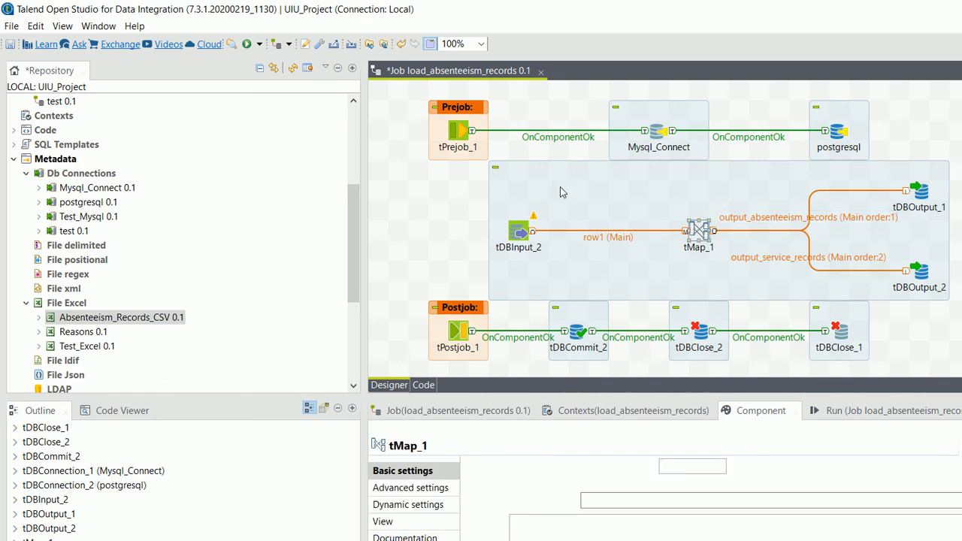
pyautogui.moveTo(723, 246)
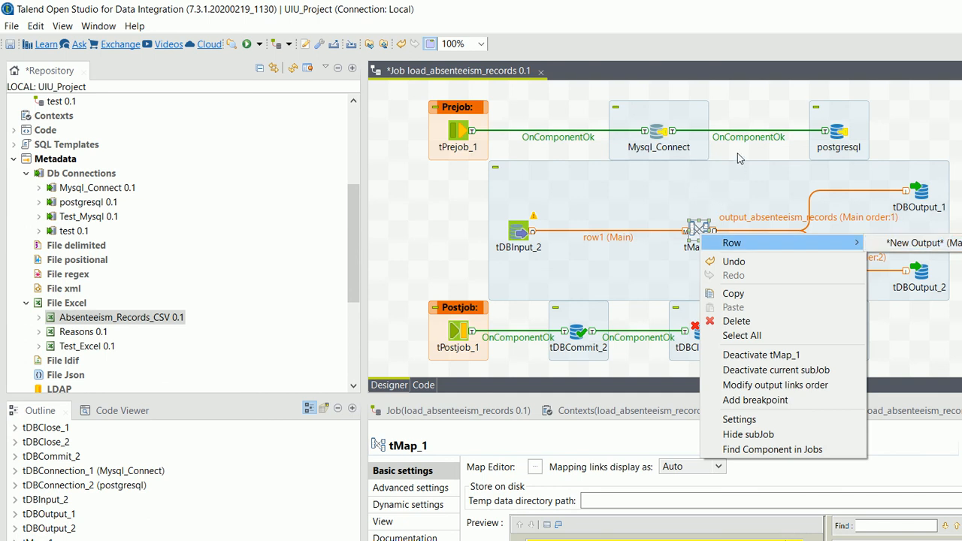
# Review the PostgreSQL target tables of tDBOutput_1 and tDBOutput_2, highlighting the absenteeism_records table name.
pyautogui.click(922, 191)
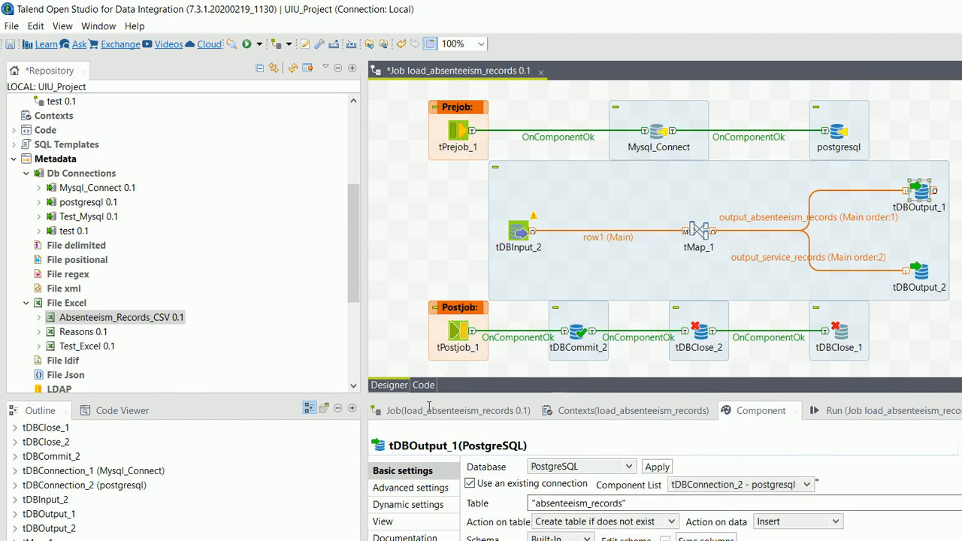
pyautogui.moveTo(633, 501); pyautogui.dragTo(527, 502)
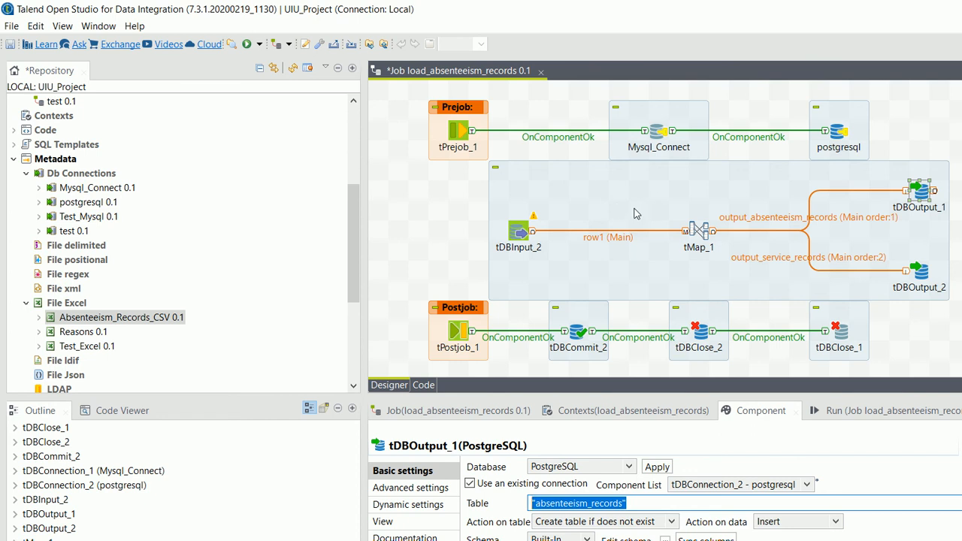
pyautogui.hotkey('ctrl', 's')
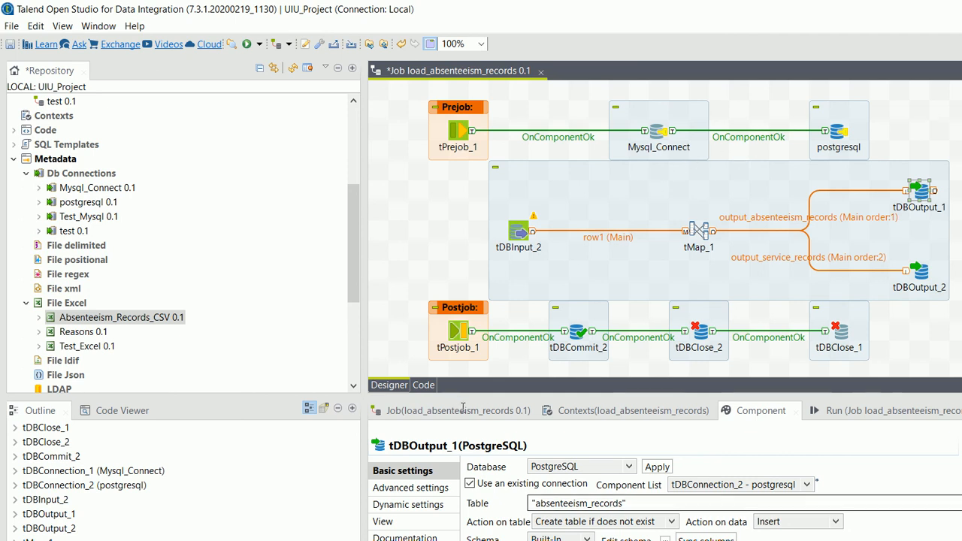
pyautogui.moveTo(631, 503); pyautogui.dragTo(510, 511)
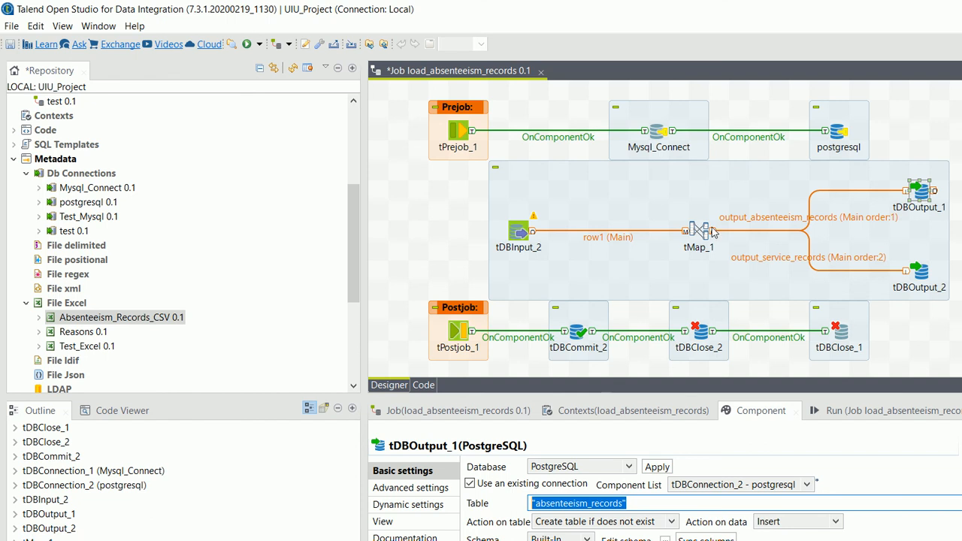
pyautogui.click(920, 271)
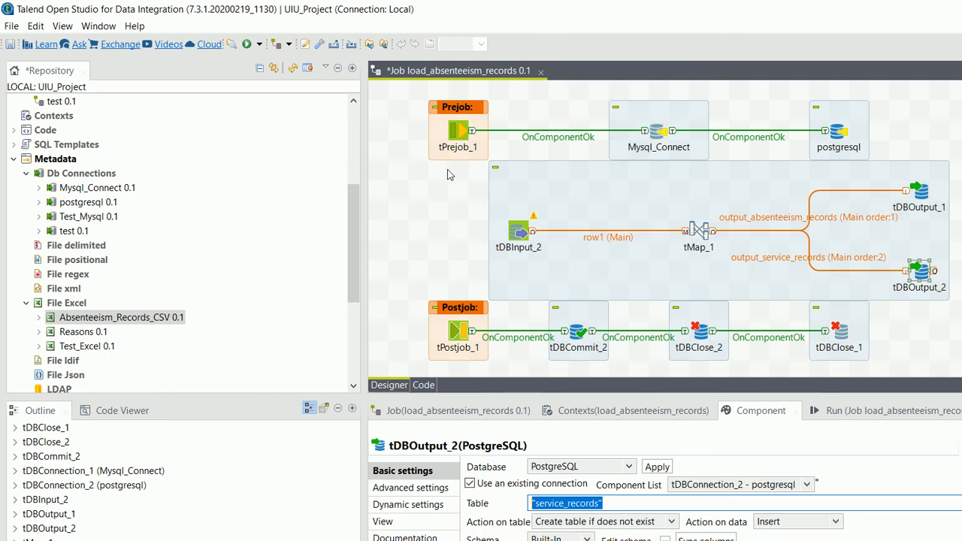
# Walk through the postjob chain from tPostjob_1 over tDBCommit_2 and tDBClose_2 to tDBClose_1, and bring up the job's run view.
pyautogui.click(368, 265)
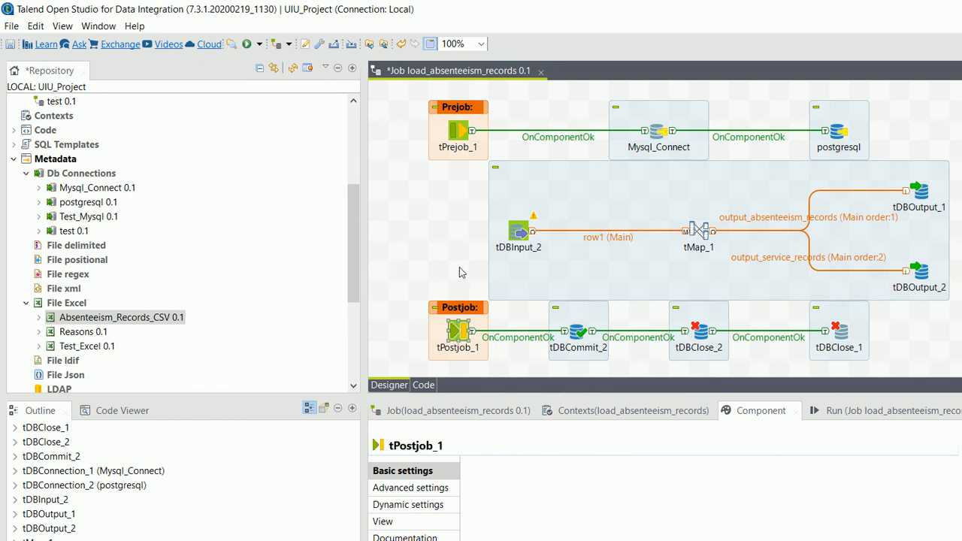
pyautogui.press('Right')
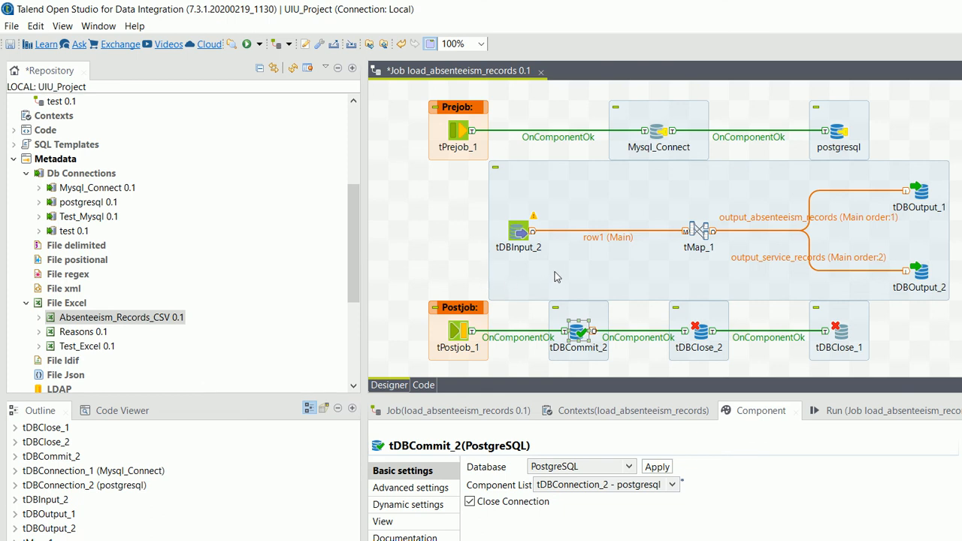
pyautogui.press('Right')
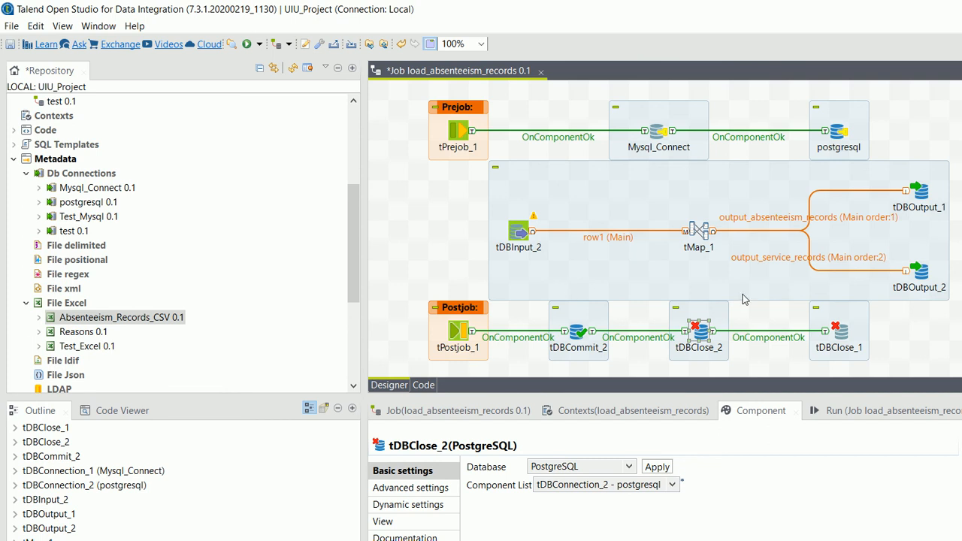
pyautogui.press('Right')
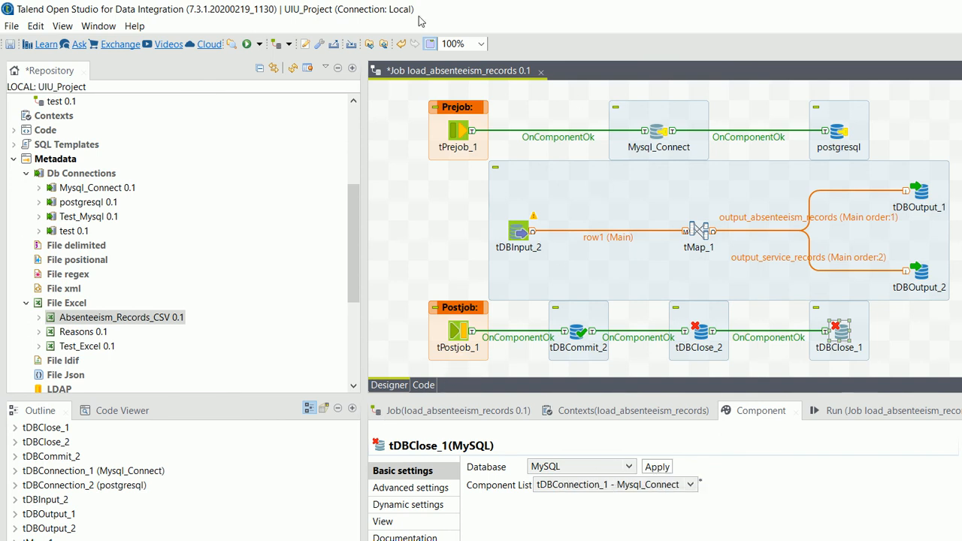
pyautogui.press('F6')
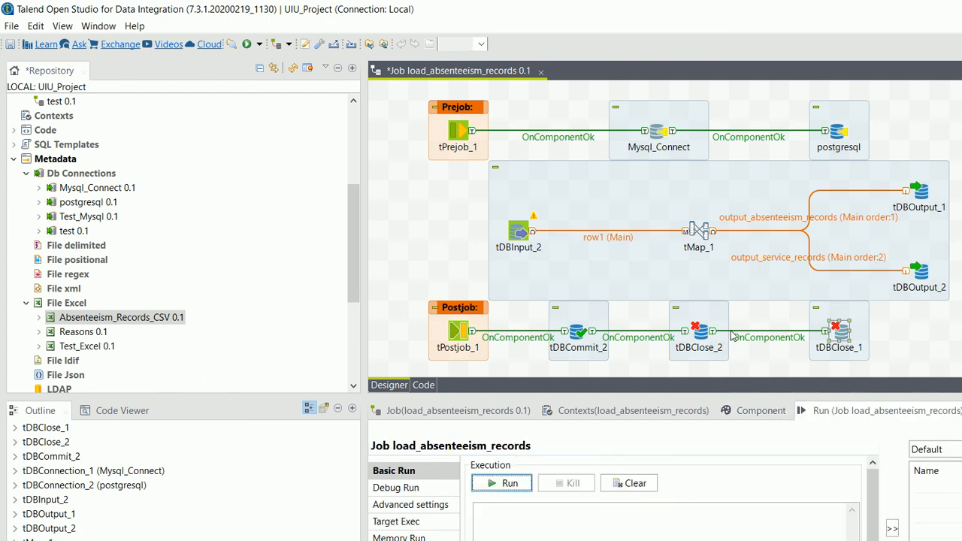
# Switch to pgAdmin and display all rows of the absenteeism_records table.
pyautogui.click(485, 523)
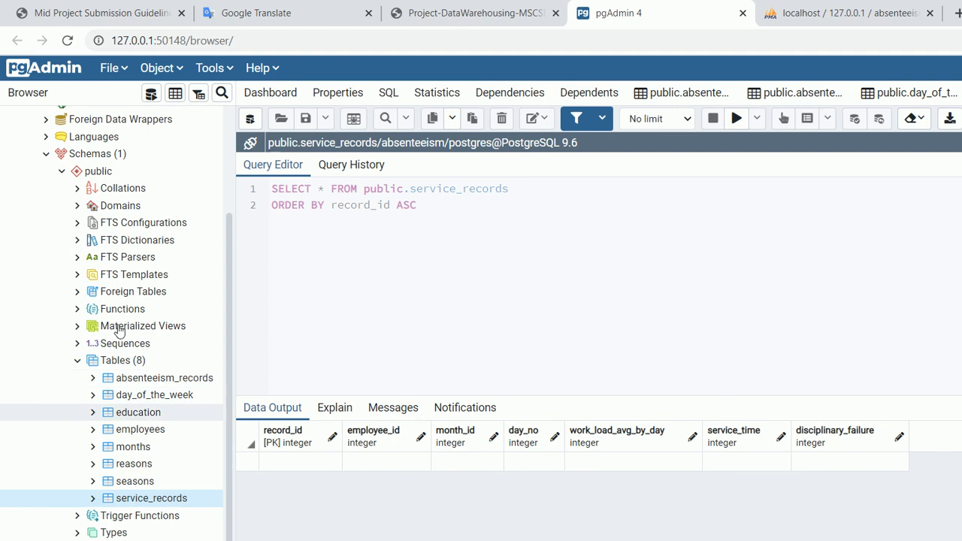
pyautogui.click(164, 378)
pyautogui.rightClick(187, 378)
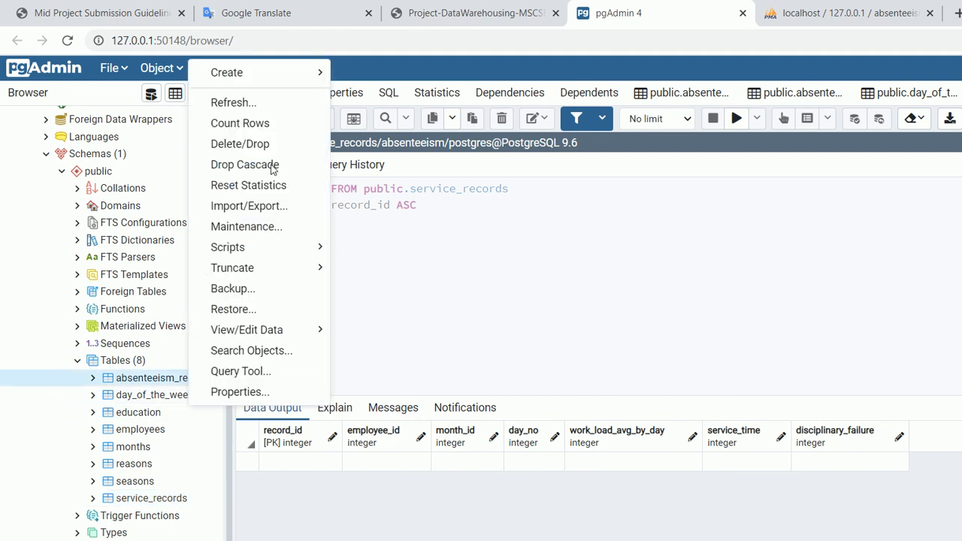
pyautogui.moveTo(290, 331)
pyautogui.press('Return')
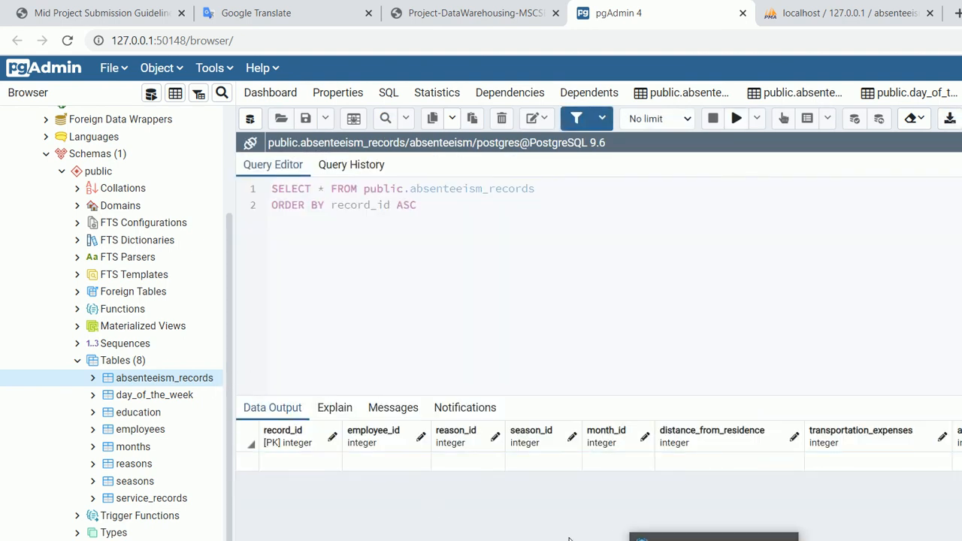
# Switch back to Talend and run the load_absenteeism_records job.
pyautogui.click(676, 539)
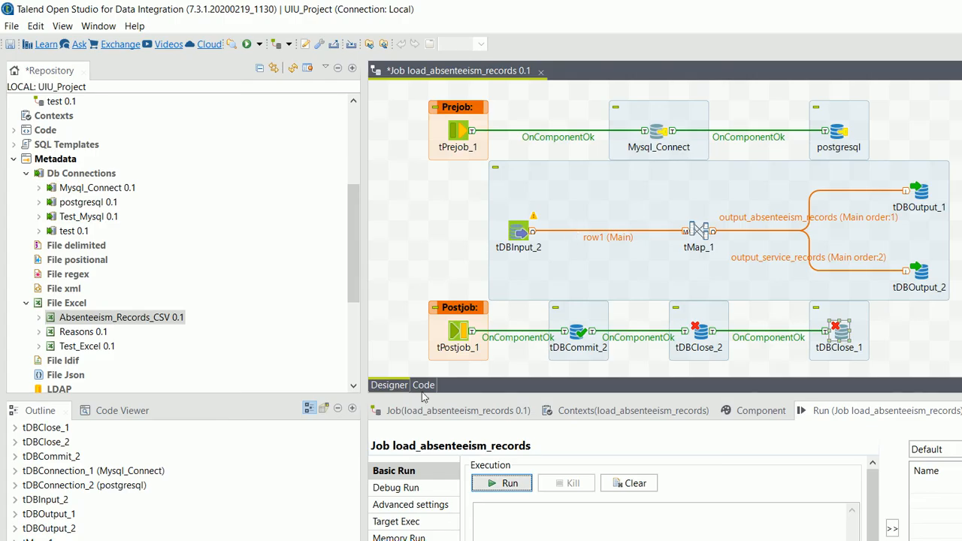
pyautogui.press('F6')
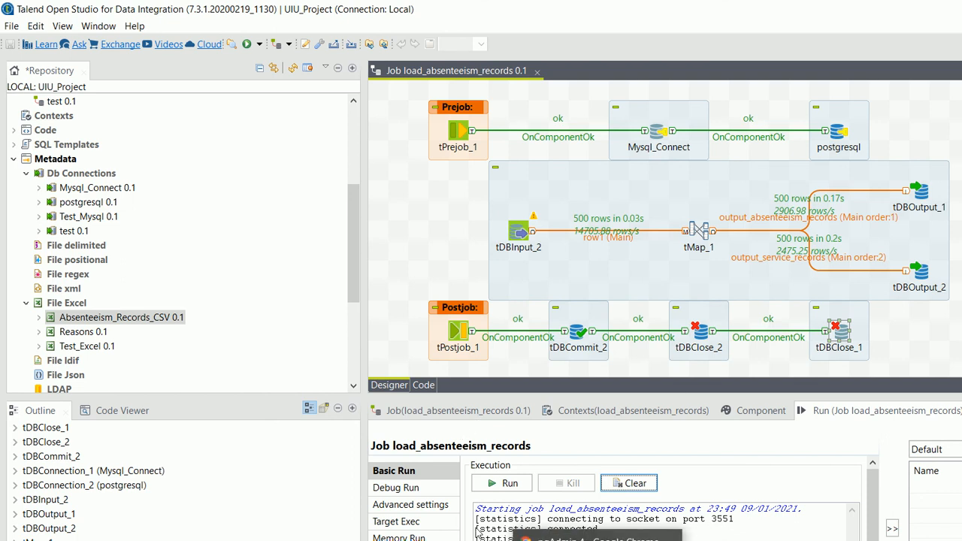
# Switch to pgAdmin, query all rows of absenteeism_records again, and check the table down to its last records.
pyautogui.click(601, 539)
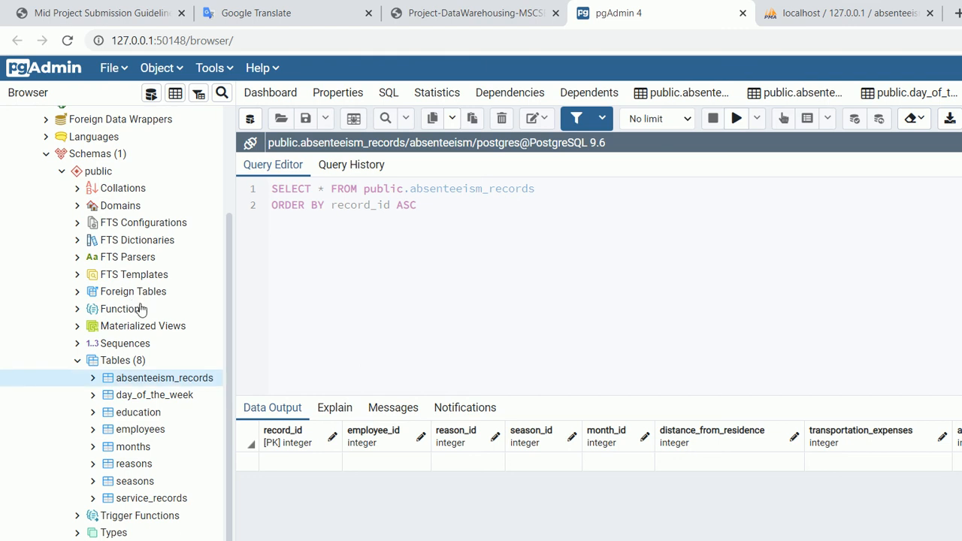
pyautogui.rightClick(177, 379)
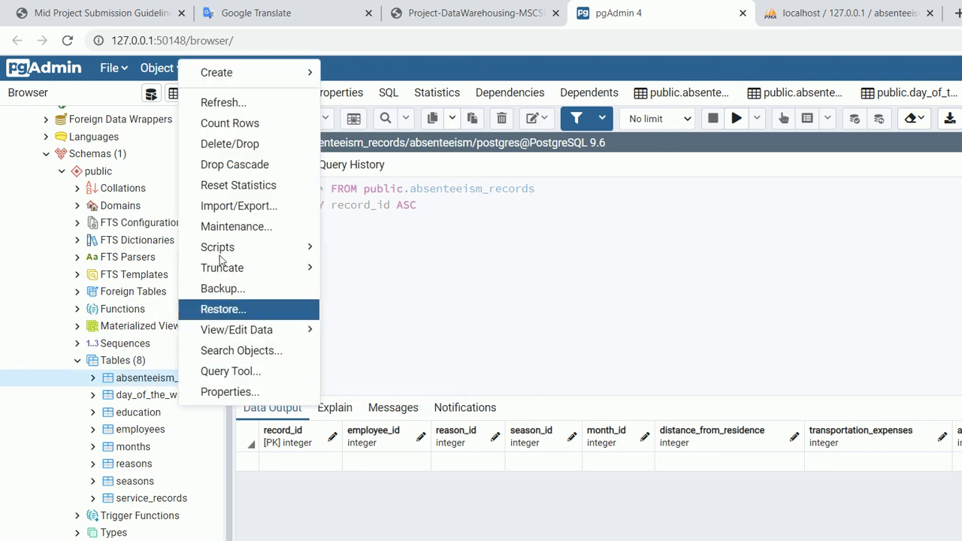
pyautogui.click(362, 330)
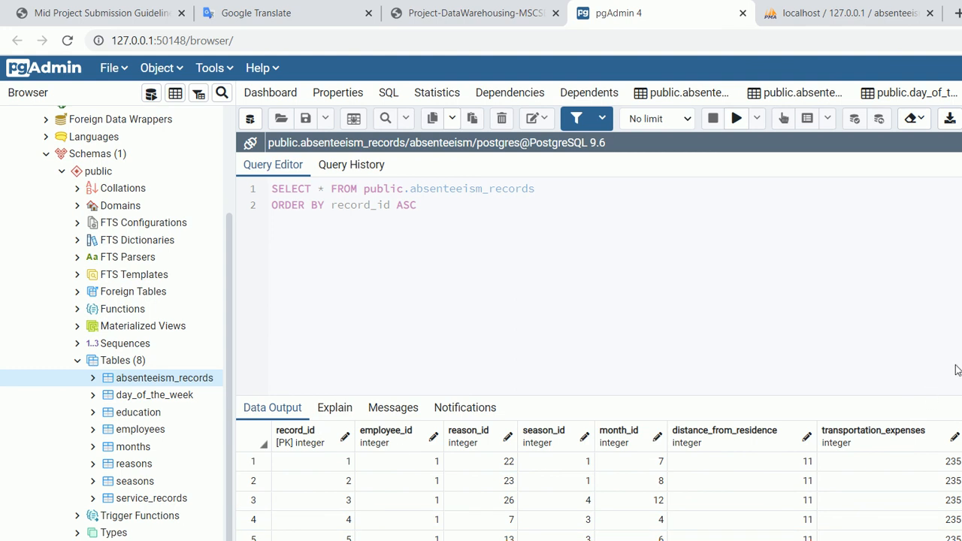
pyautogui.moveTo(960, 460); pyautogui.dragTo(959, 521)
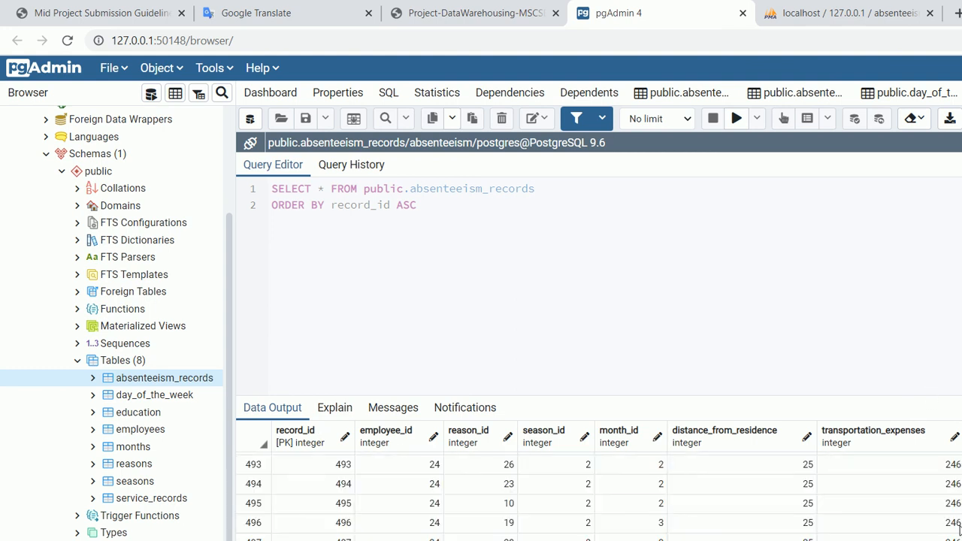
pyautogui.click(267, 488)
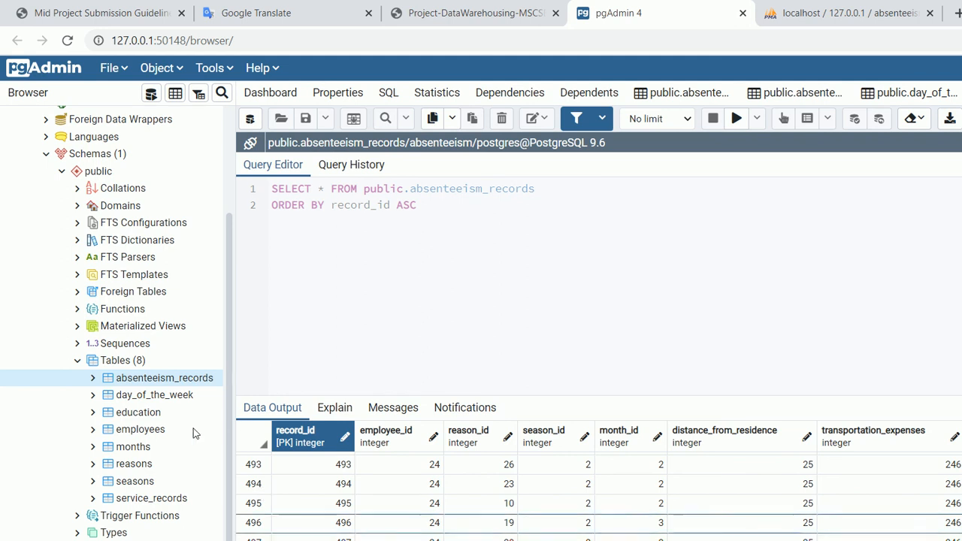
# Display all rows of the service_records table, check its last records, and glance at the source database in phpMyAdmin.
pyautogui.rightClick(146, 498)
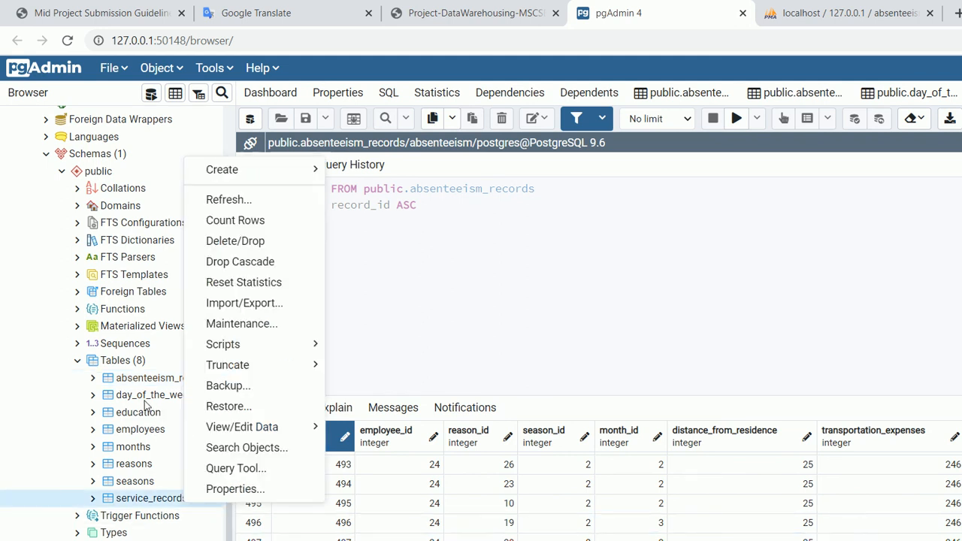
pyautogui.press('Right')
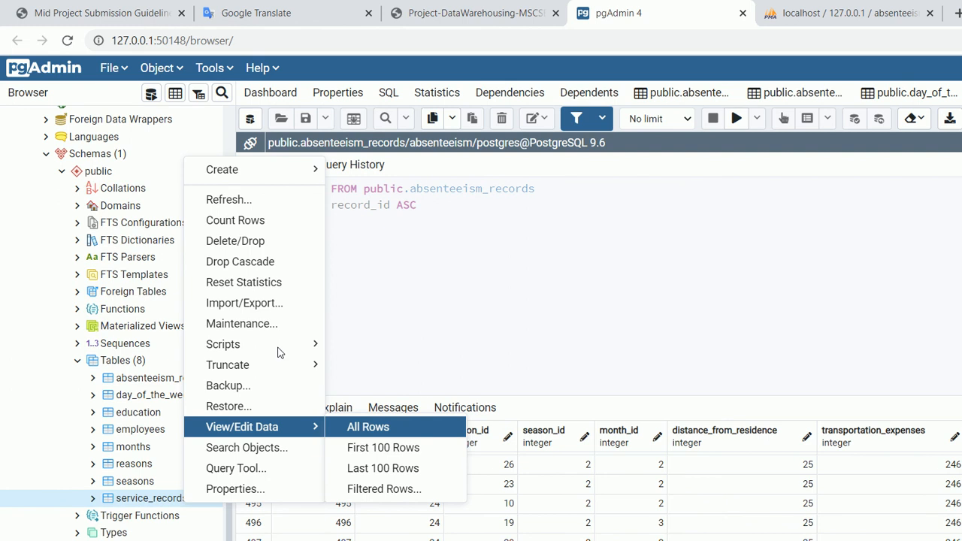
pyautogui.press('Return')
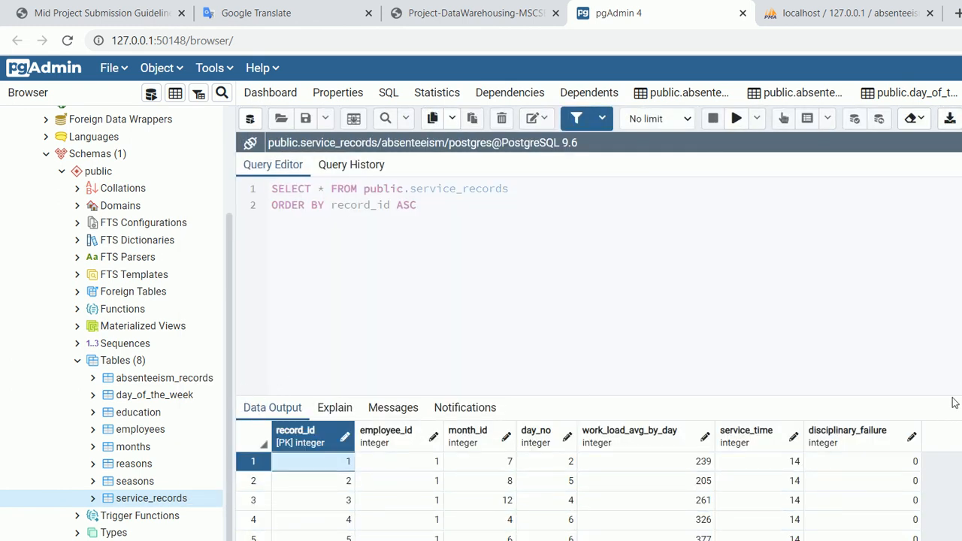
pyautogui.moveTo(958, 367); pyautogui.dragTo(961, 515)
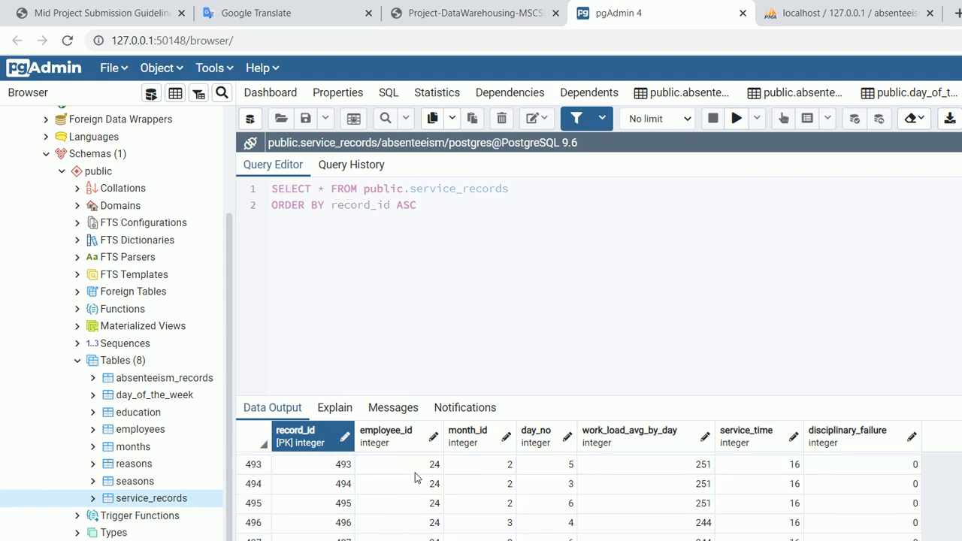
pyautogui.hotkey('ctrl', 'Tab')
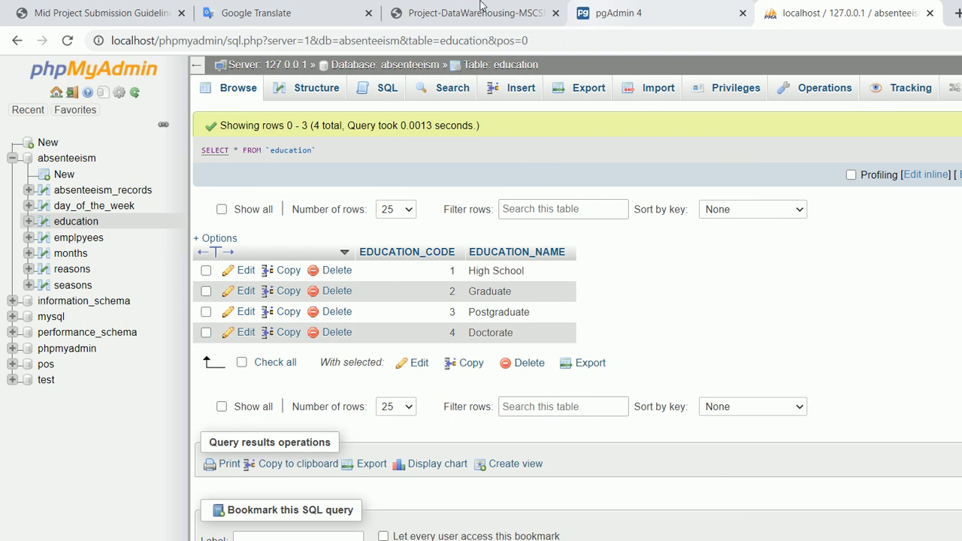
pyautogui.hotkey('ctrl', 'shift', 'Tab')
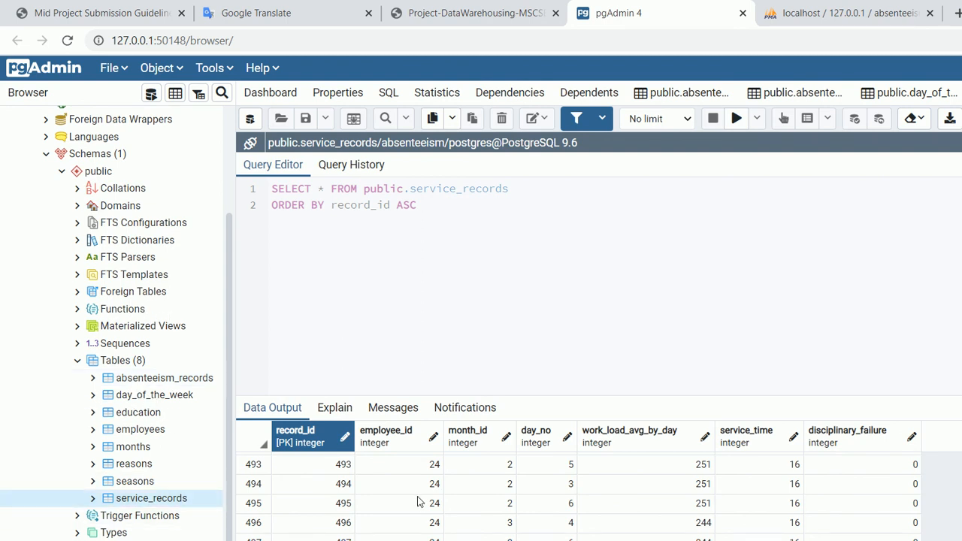
# Return to Talend, close the load_absenteeism_records job, and open the load_absenteeism_records_csv job for editing.
pyautogui.press('F9')
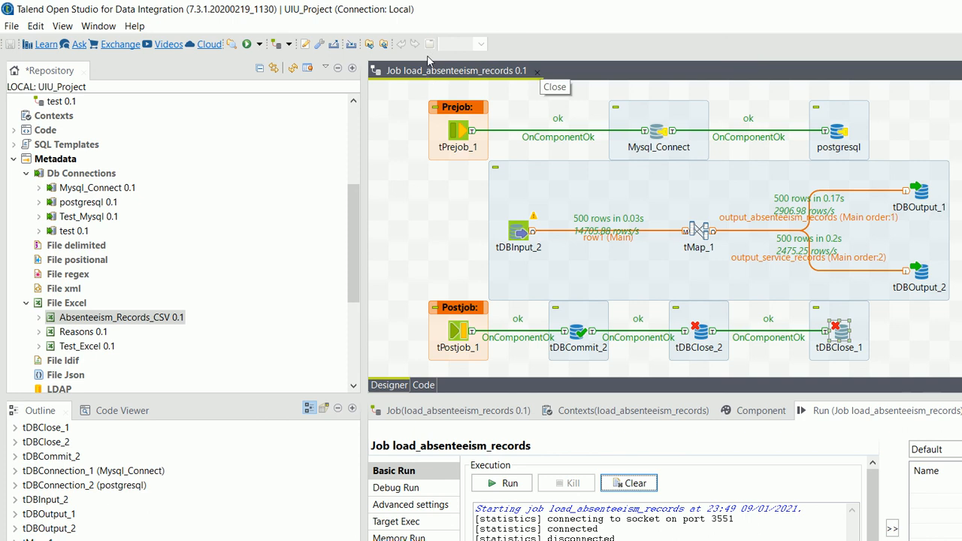
pyautogui.hotkey('ctrl', 'w')
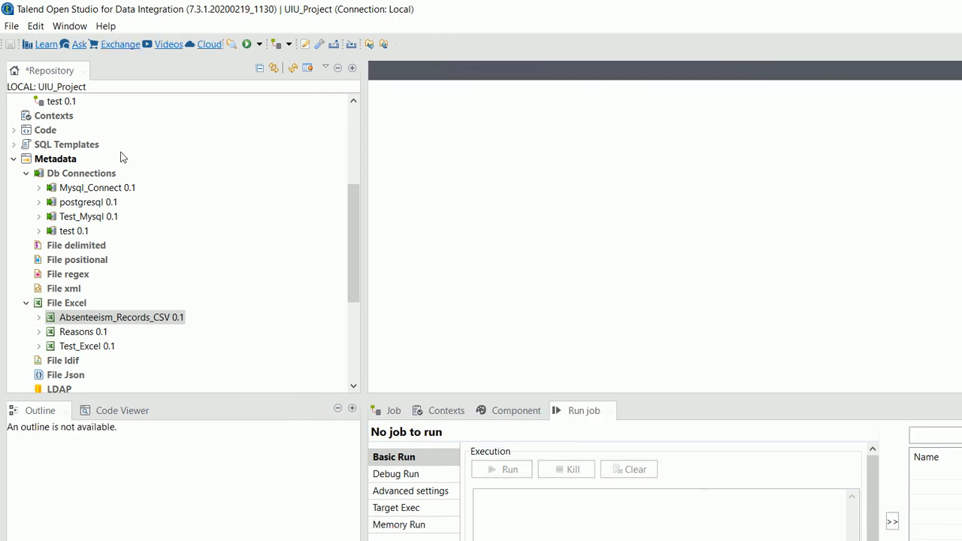
pyautogui.scroll(4, 281, 193)
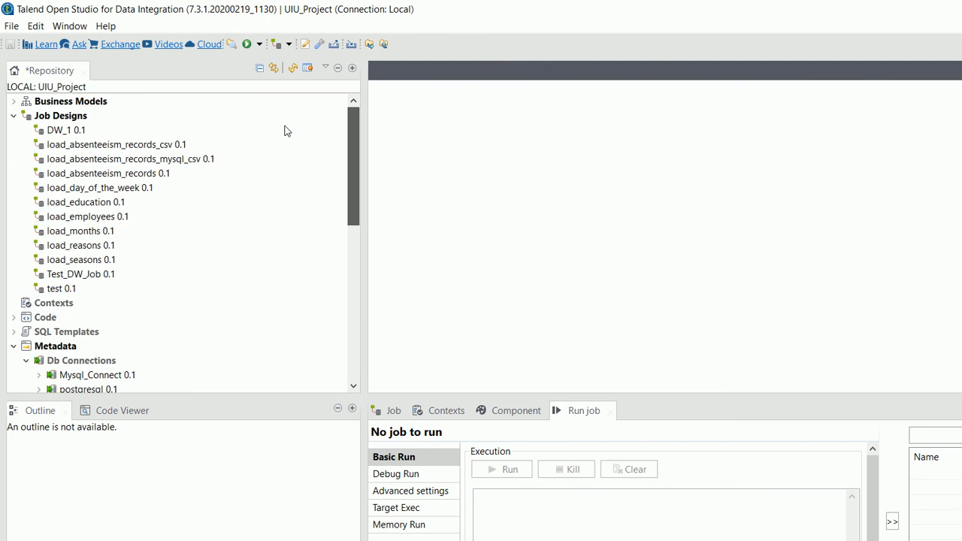
pyautogui.click(196, 159)
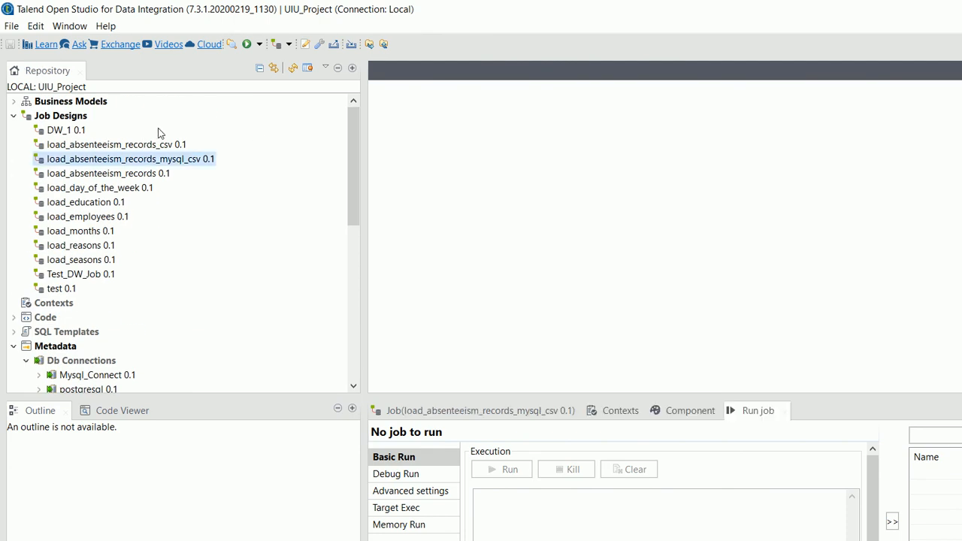
pyautogui.rightClick(198, 159)
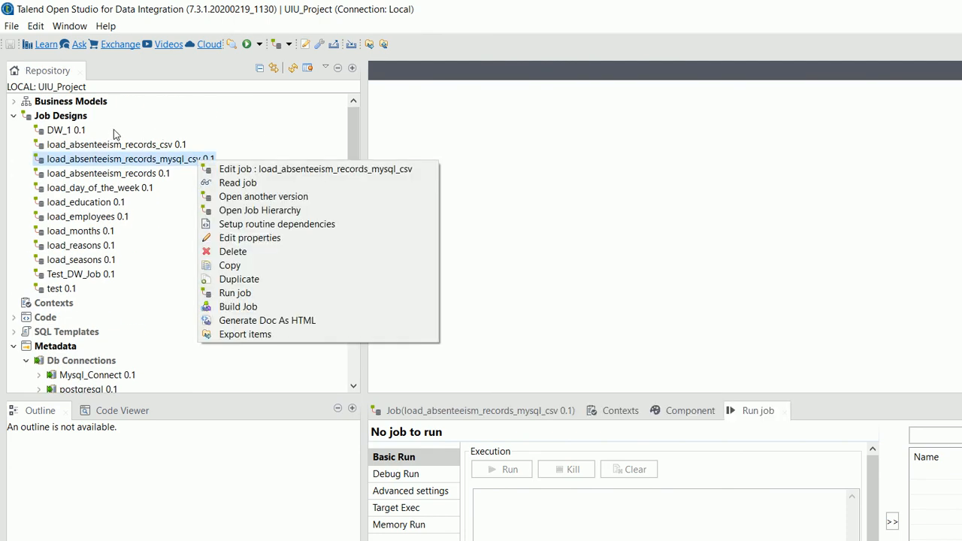
pyautogui.click(175, 144)
pyautogui.rightClick(175, 143)
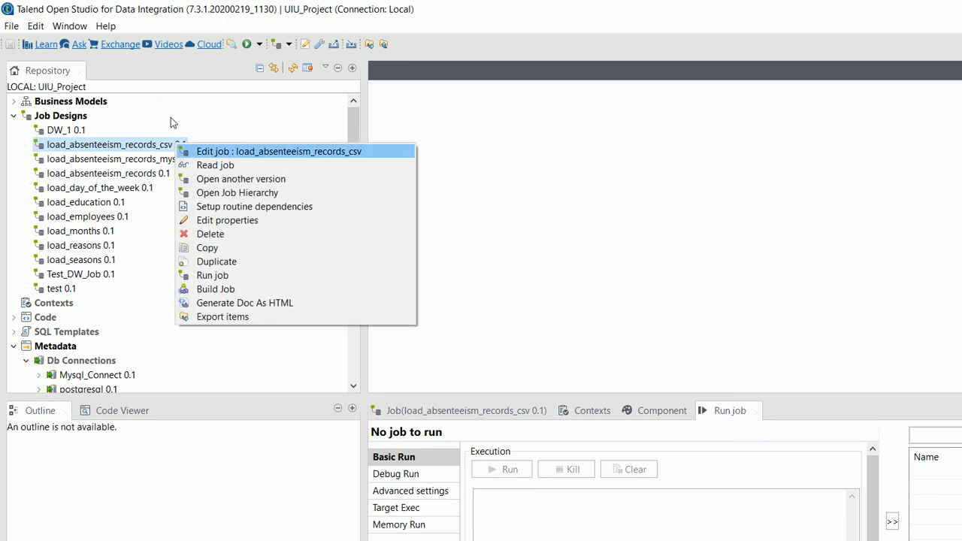
pyautogui.click(248, 151)
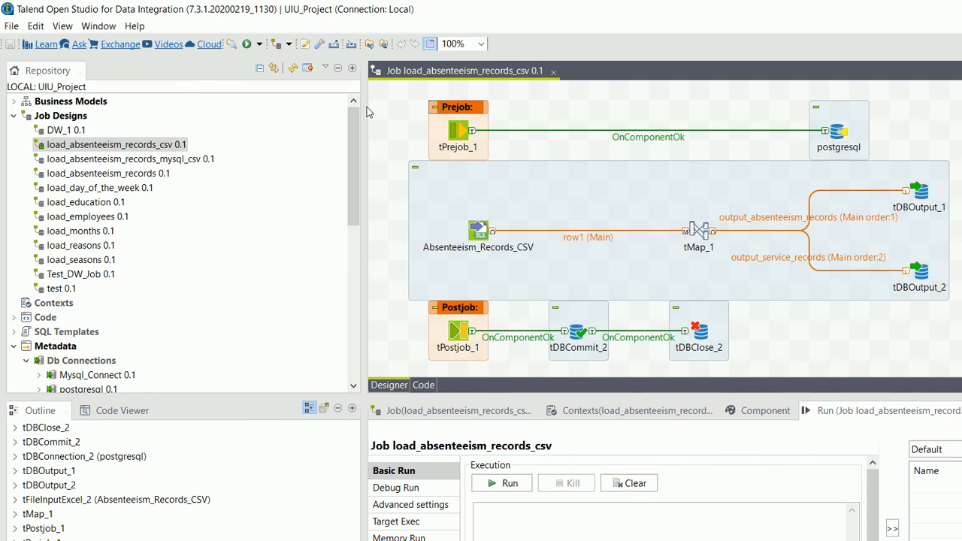
# Review the prejob and the Absenteeism_Records_CSV input's Excel file settings, dismissing the parameter edit prompt without changes.
pyautogui.click(459, 132)
pyautogui.press('Right')
pyautogui.press('Right')
pyautogui.press('Down')
pyautogui.scroll(-5, 159, 213)
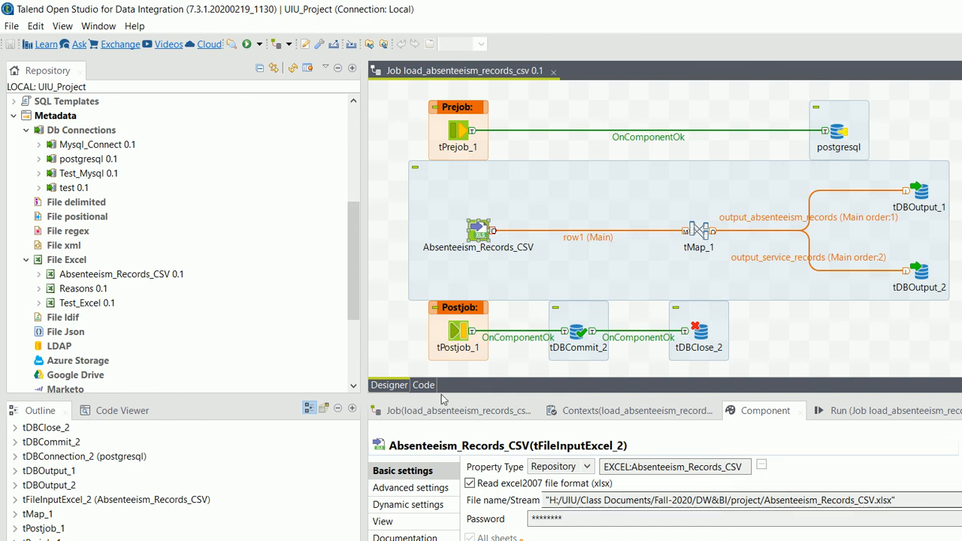
pyautogui.click(729, 401)
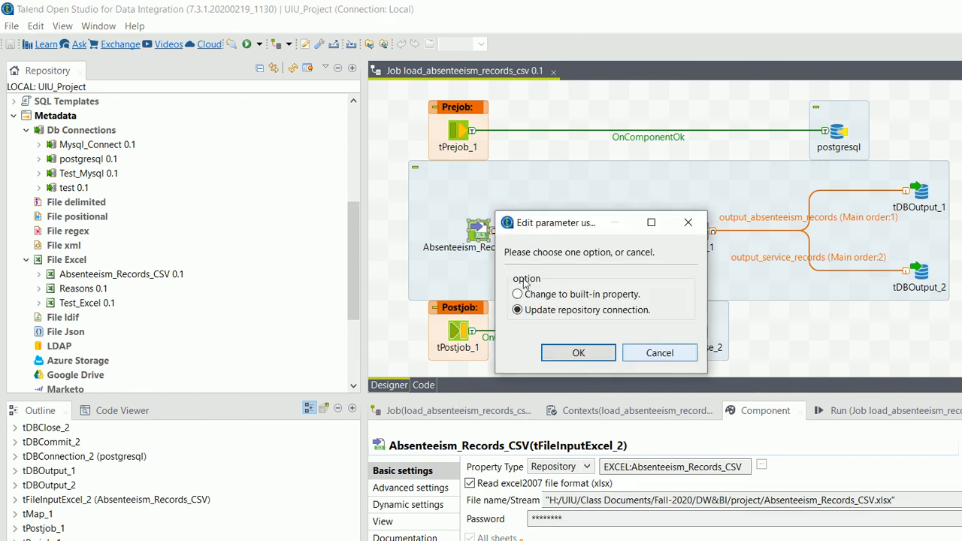
pyautogui.click(655, 351)
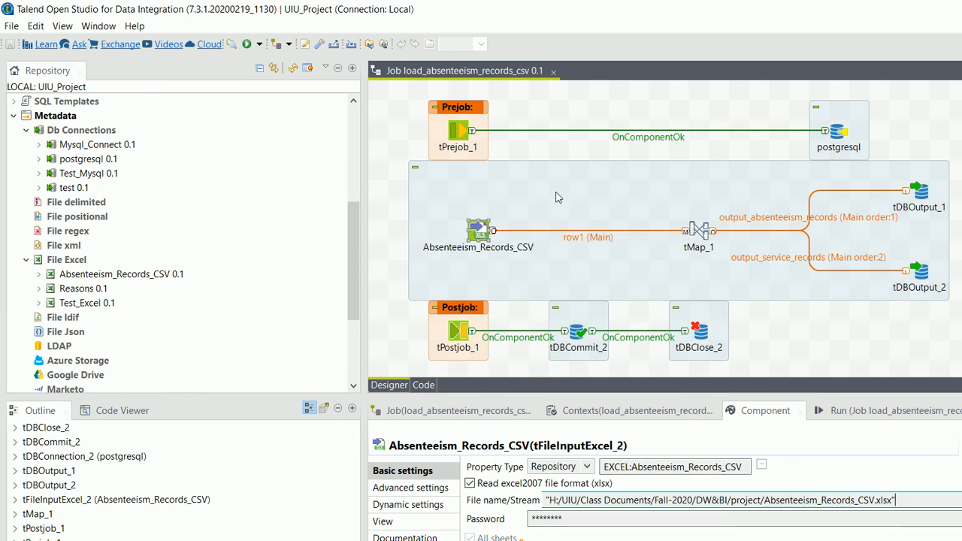
# Open the tMap_1 map editor, and examine the header row and records of the Absenteeism_Records_CSV workbook in Excel.
pyautogui.doubleClick(699, 231)
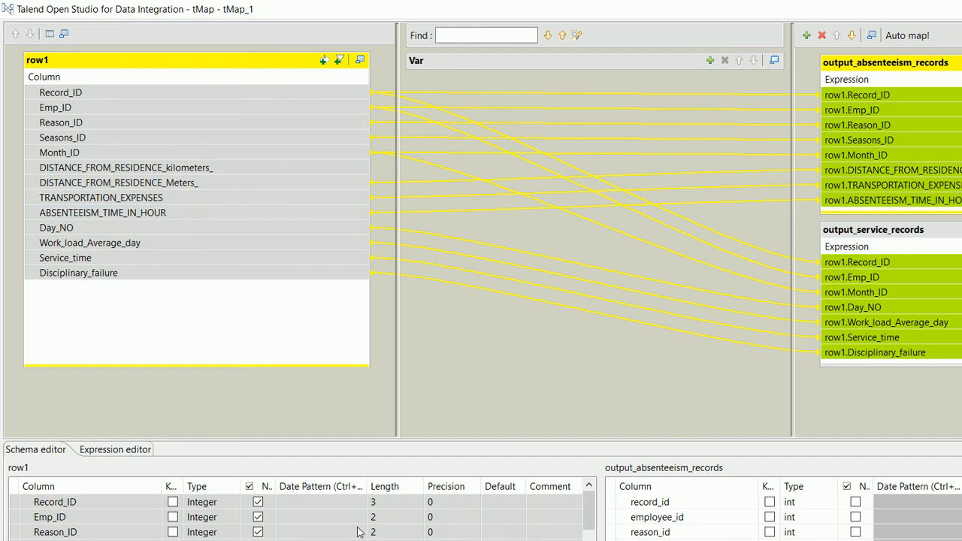
pyautogui.press('super+e')
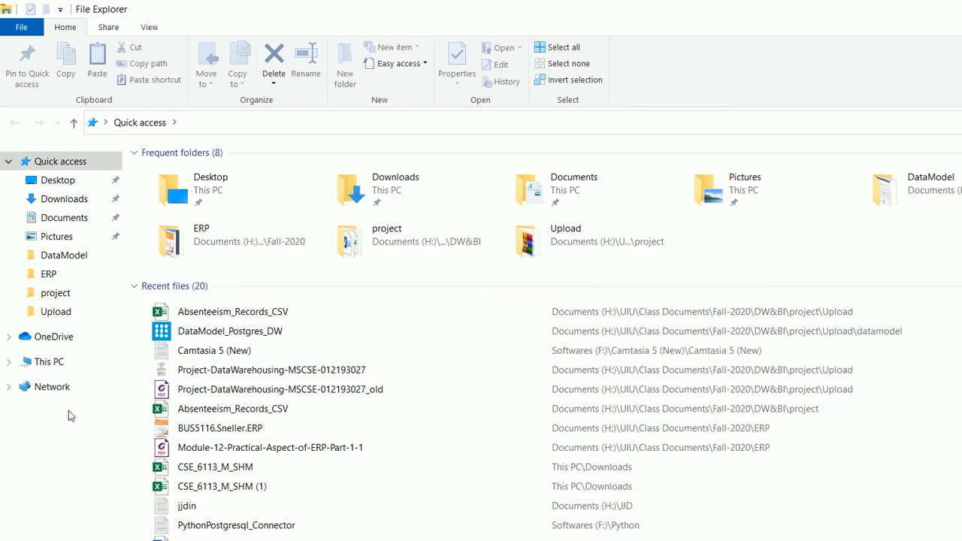
pyautogui.doubleClick(236, 313)
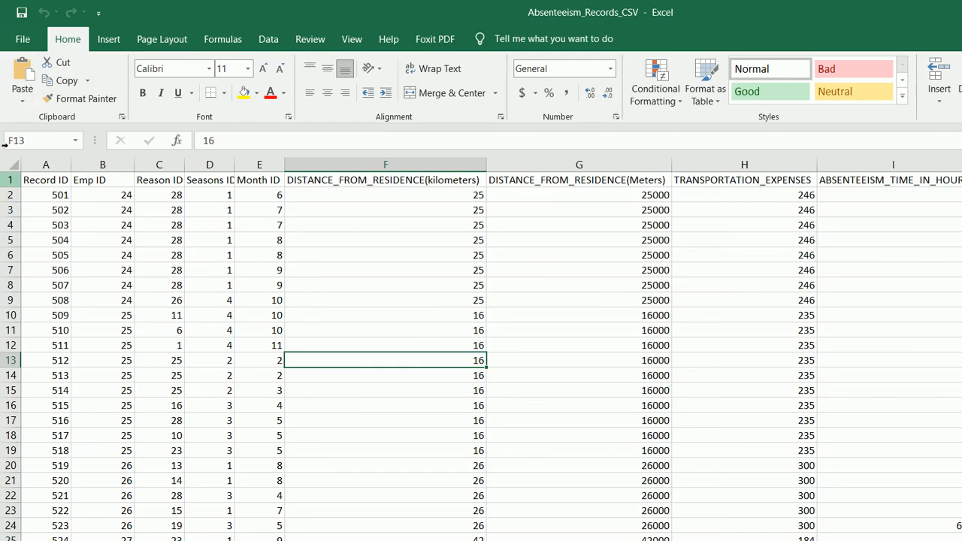
pyautogui.click(10, 179)
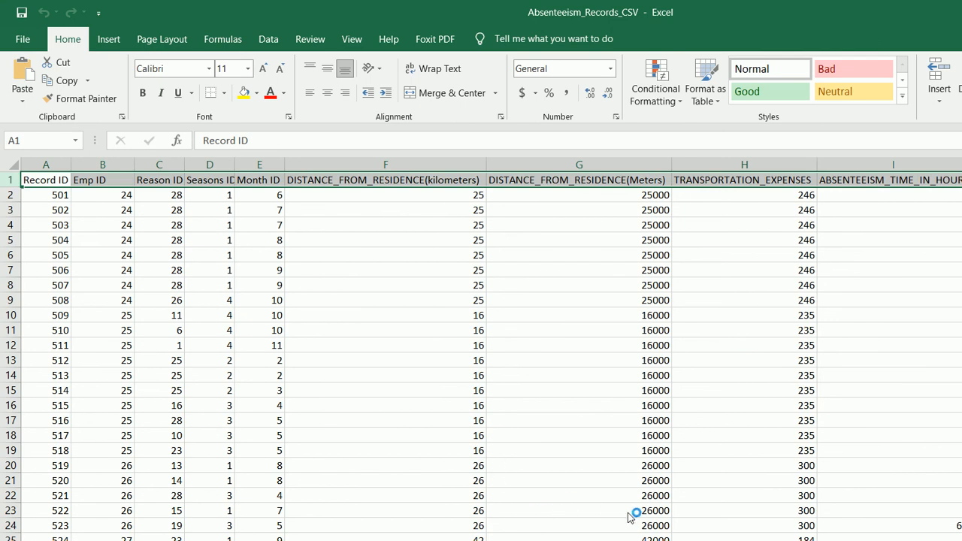
pyautogui.hscroll(2, 693, 498)
pyautogui.hscroll(-2, 767, 503)
pyautogui.press('Down')
pyautogui.moveTo(951, 147); pyautogui.dragTo(938, 476)
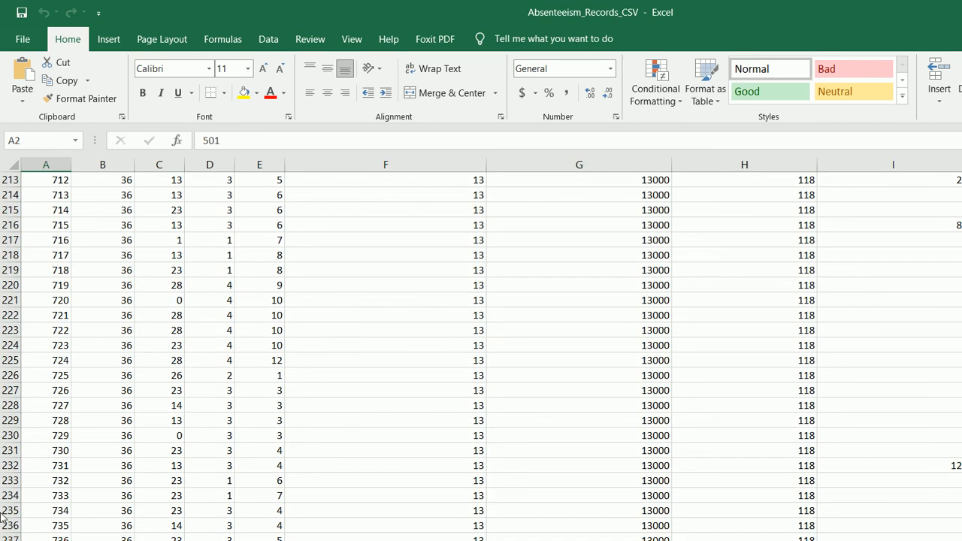
pyautogui.hotkey('ctrl', 'Down')
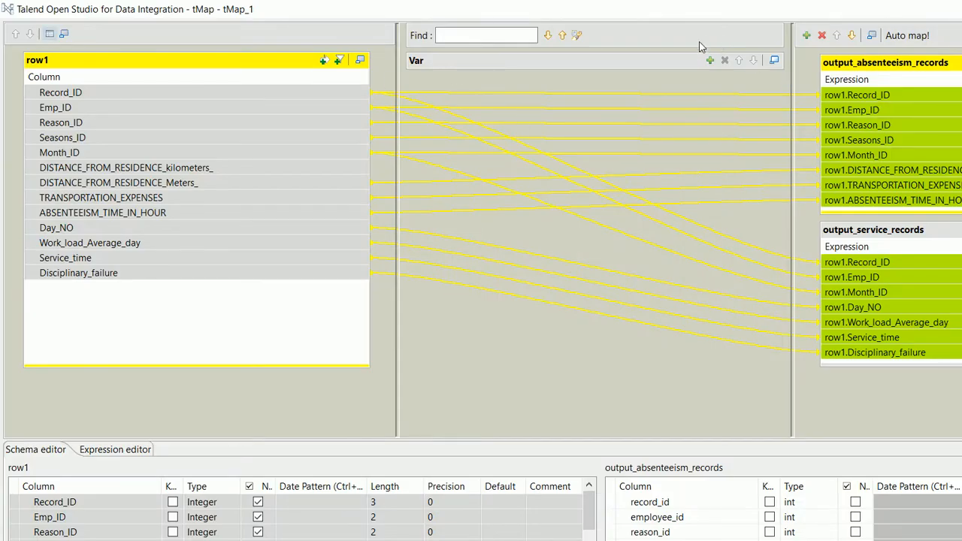
# Review the tMap_1 mappings to both output tables, including the row1.DISTANCE_FROM_RESIDENCE_Meters_ / 1000 expression, and close the map editor.
pyautogui.click(710, 52)
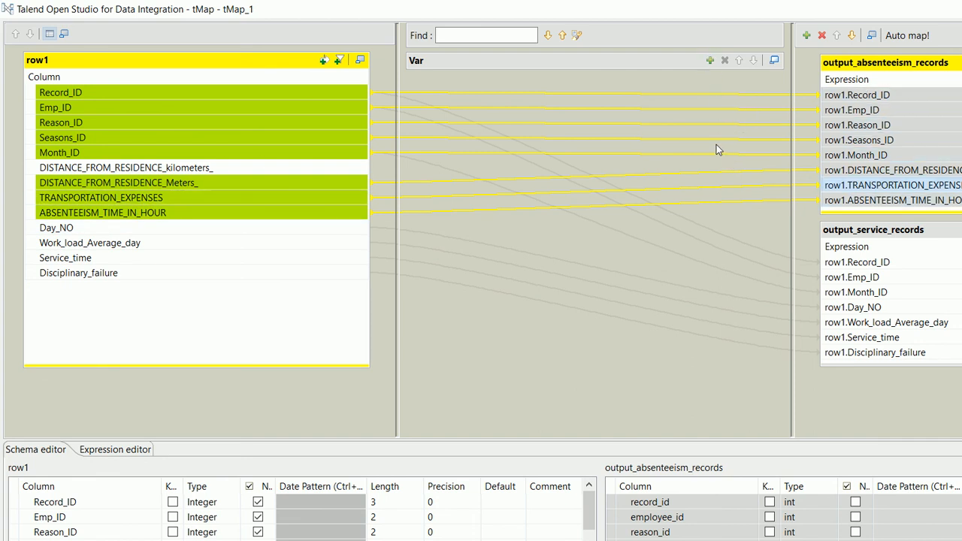
pyautogui.click(894, 171)
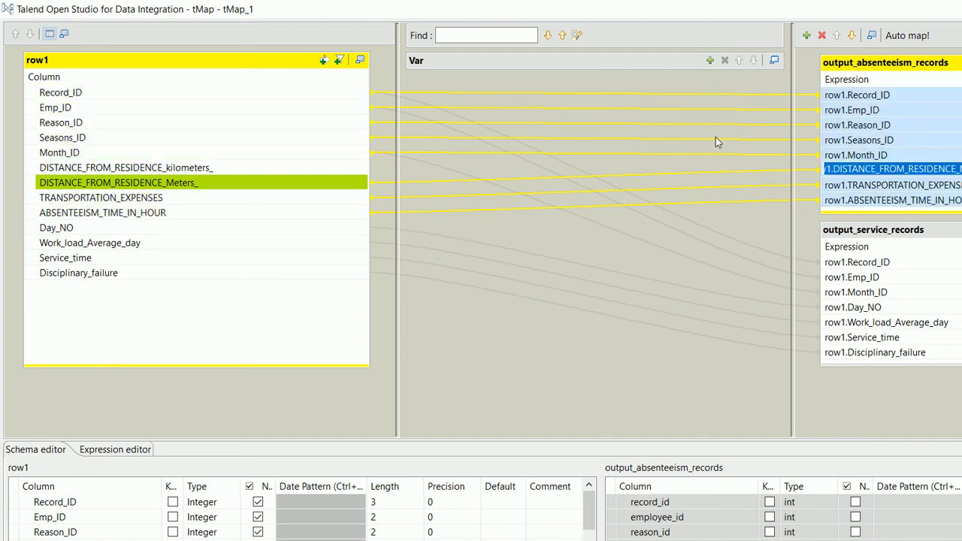
pyautogui.click(828, 141)
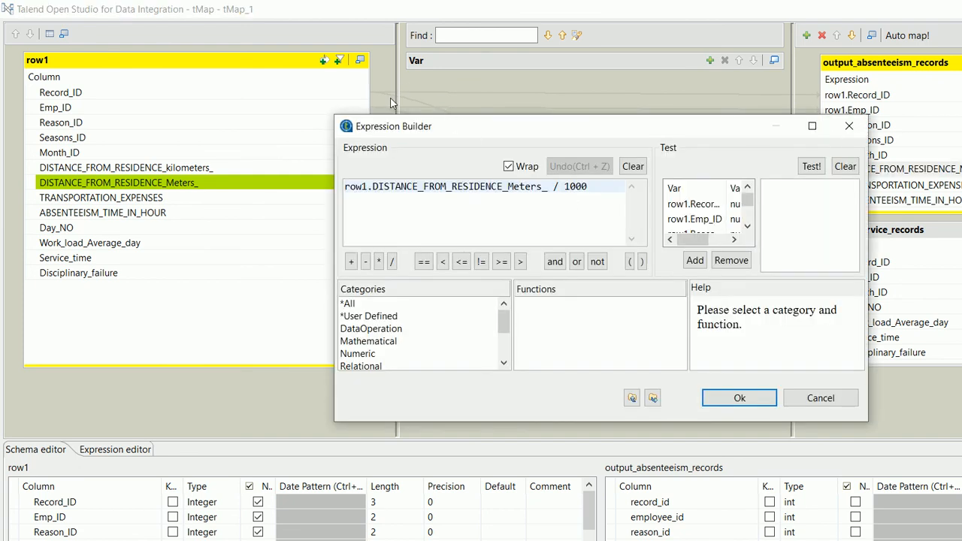
pyautogui.moveTo(340, 129); pyautogui.dragTo(476, 129)
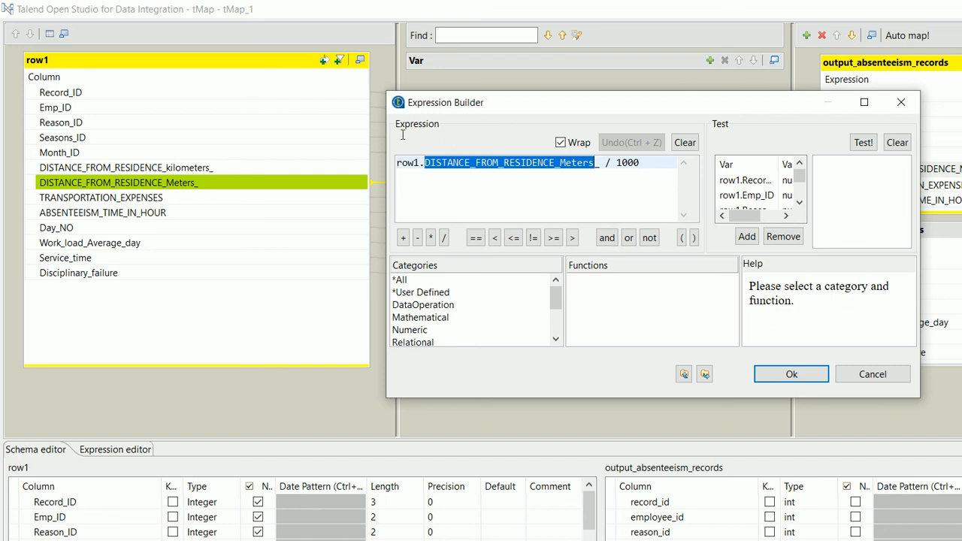
pyautogui.moveTo(617, 163); pyautogui.dragTo(640, 162)
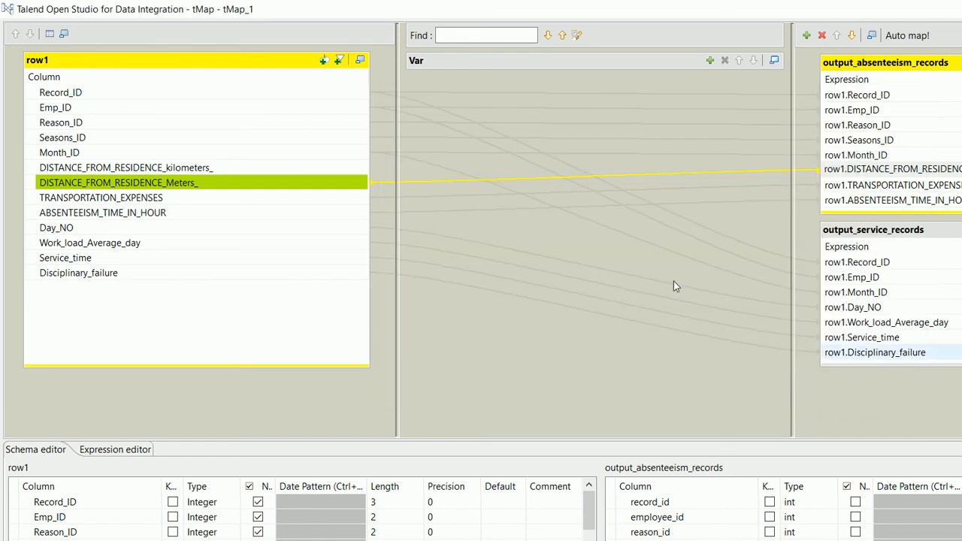
pyautogui.click(791, 374)
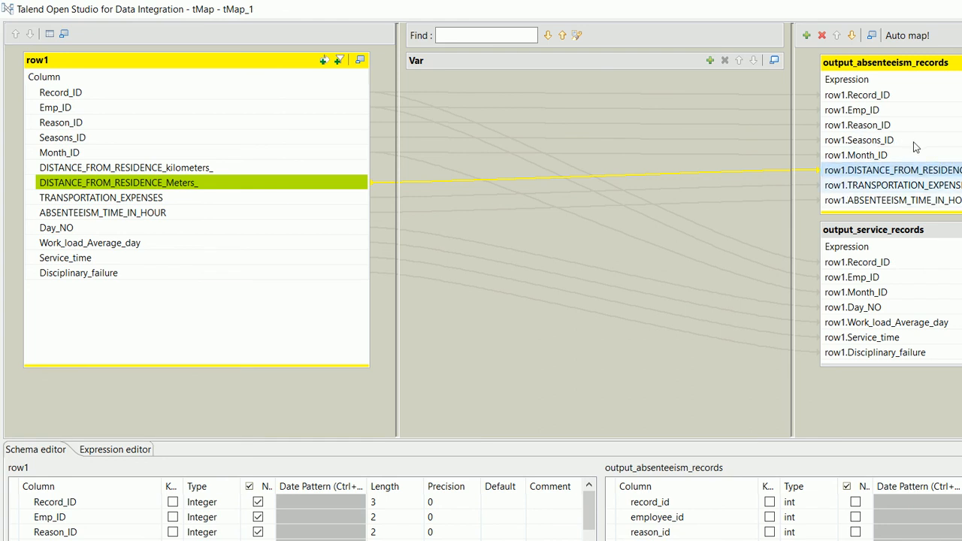
pyautogui.click(707, 186)
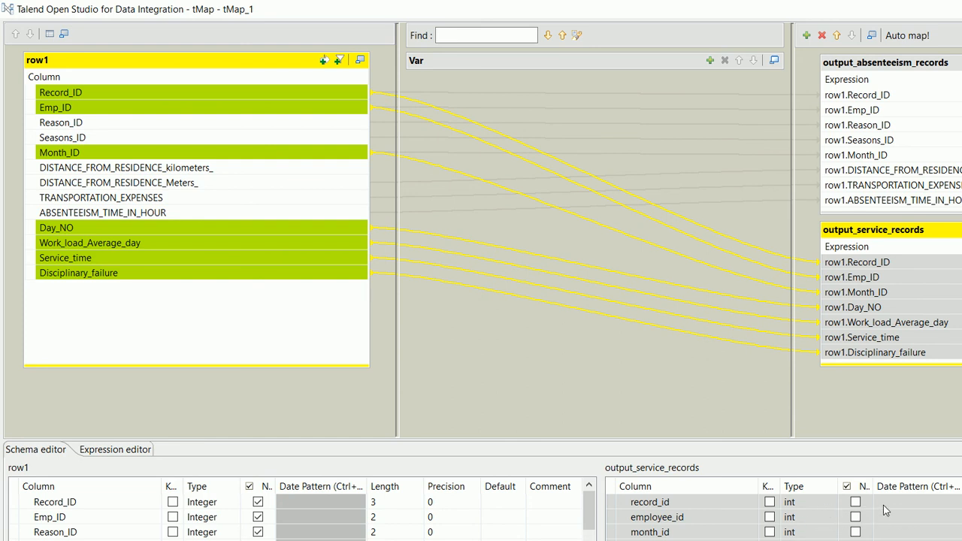
pyautogui.press('Escape')
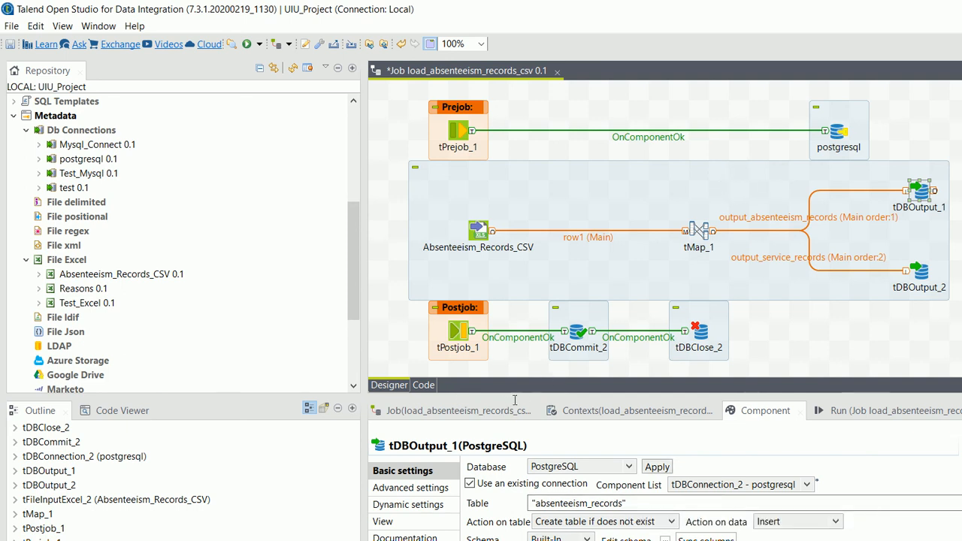
# Review the target table names in the settings of tDBOutput_1 and tDBOutput_2, checking them against tMap_1.
pyautogui.moveTo(643, 501); pyautogui.dragTo(530, 501)
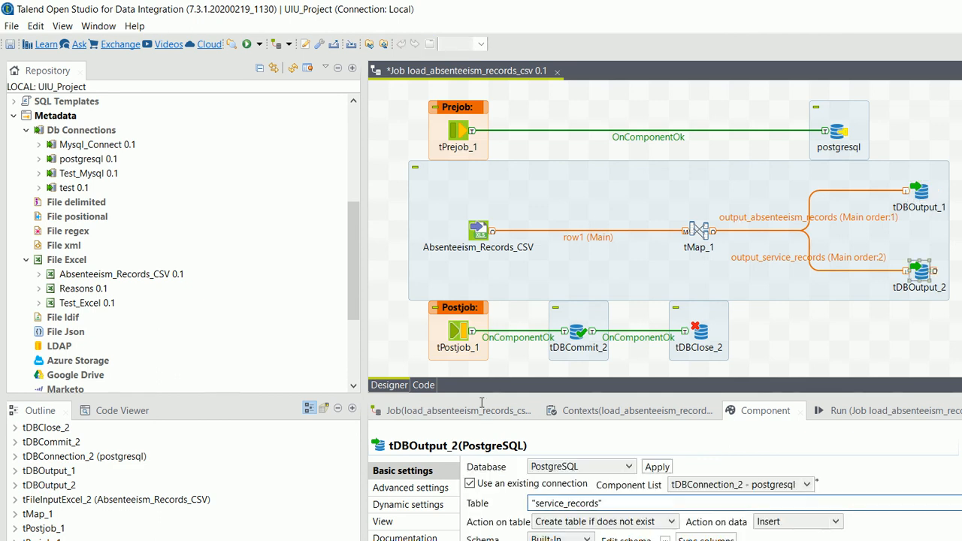
pyautogui.moveTo(482, 403); pyautogui.dragTo(428, 403)
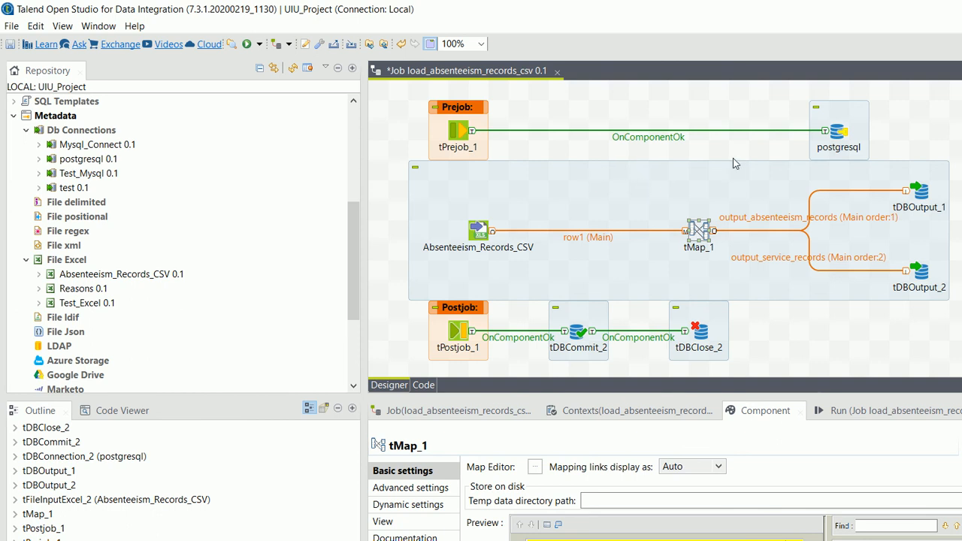
pyautogui.press('Right')
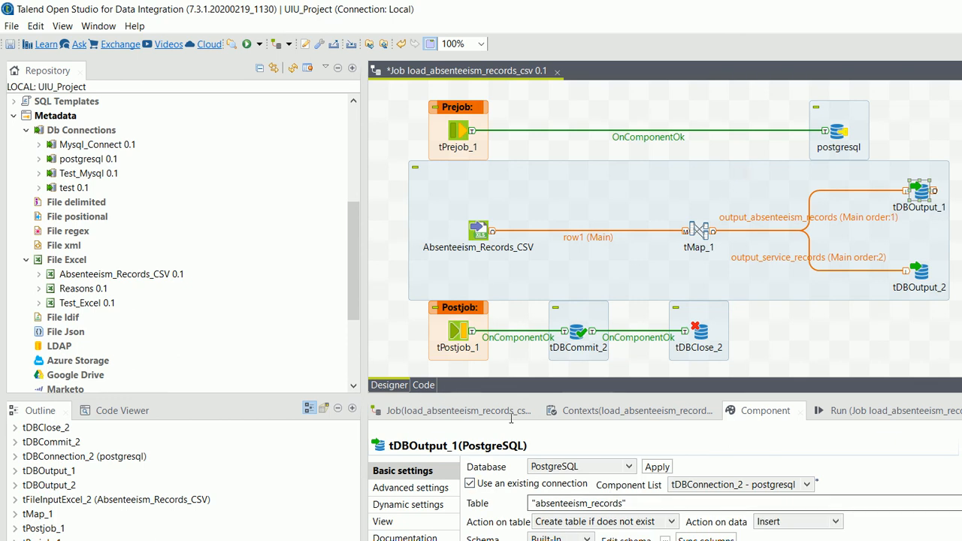
pyautogui.moveTo(647, 504); pyautogui.dragTo(531, 503)
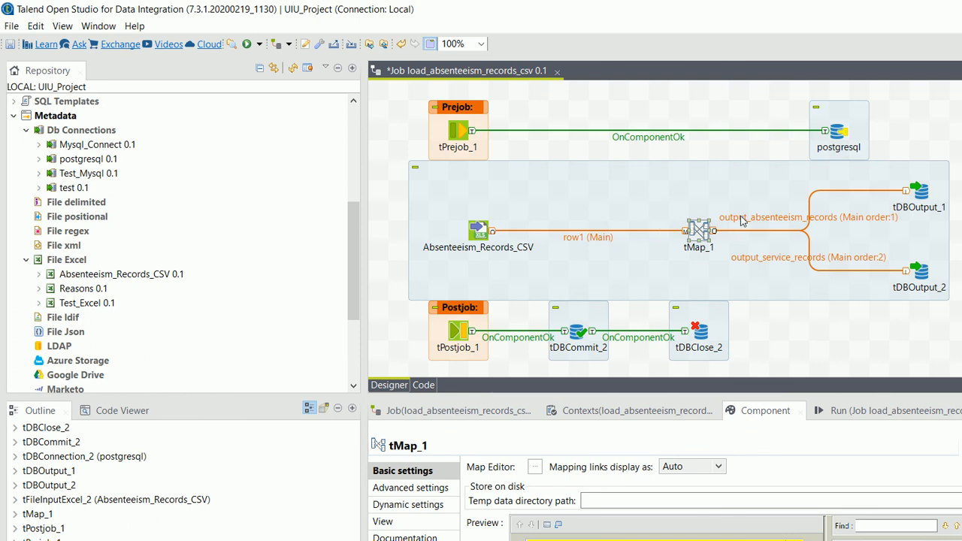
pyautogui.moveTo(616, 503); pyautogui.dragTo(506, 509)
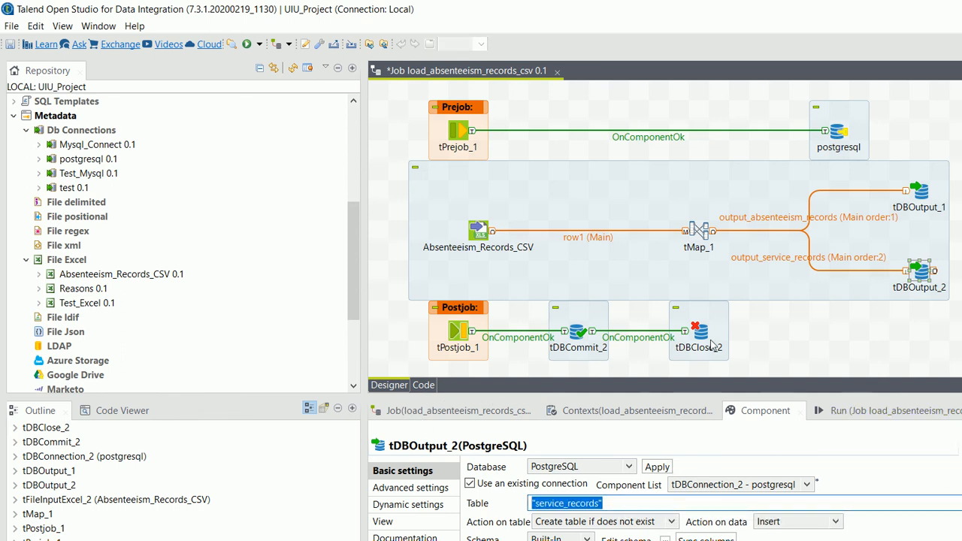
# Check the postjob chain with its tDBCommit_2 and tDBClose_2 settings, and run the load_absenteeism_records_csv job.
pyautogui.click(371, 265)
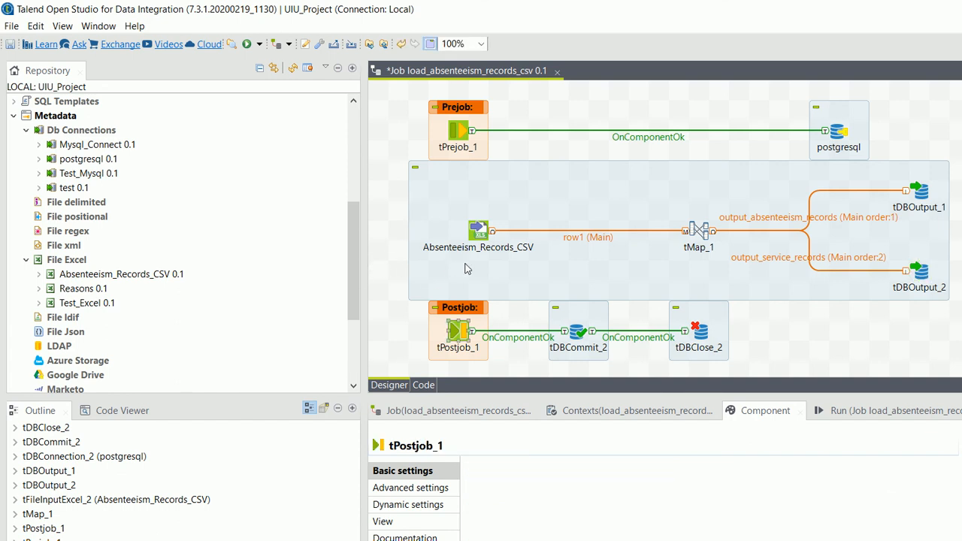
pyautogui.press('Right')
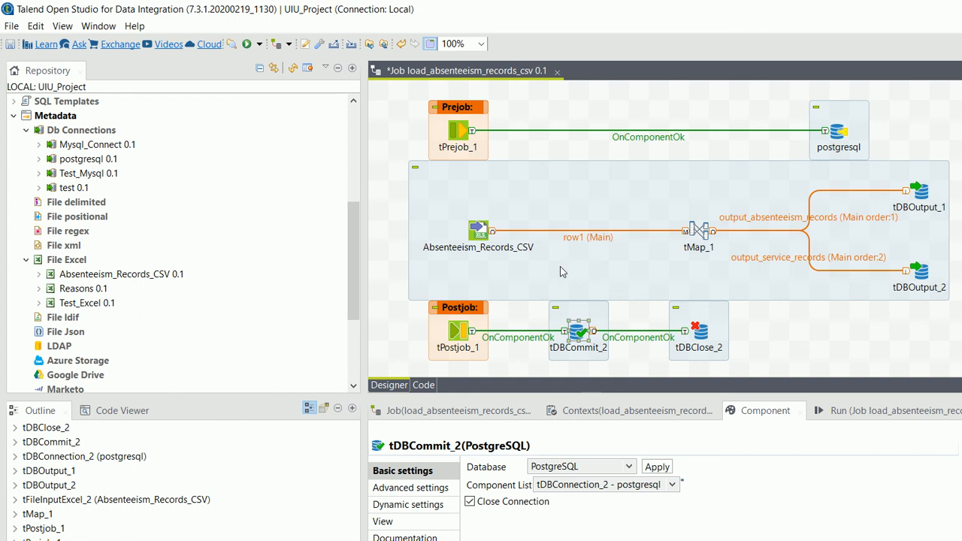
pyautogui.press('Right')
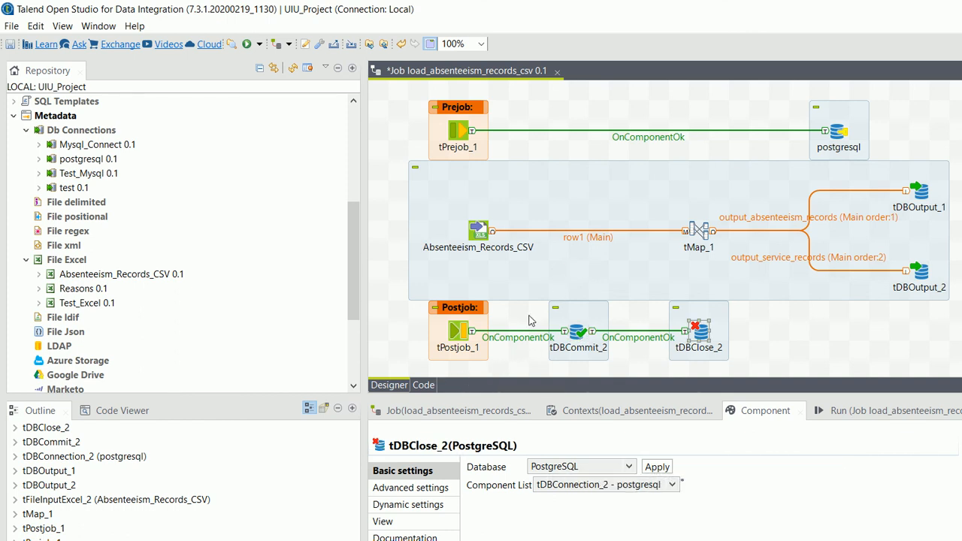
pyautogui.press('F6')
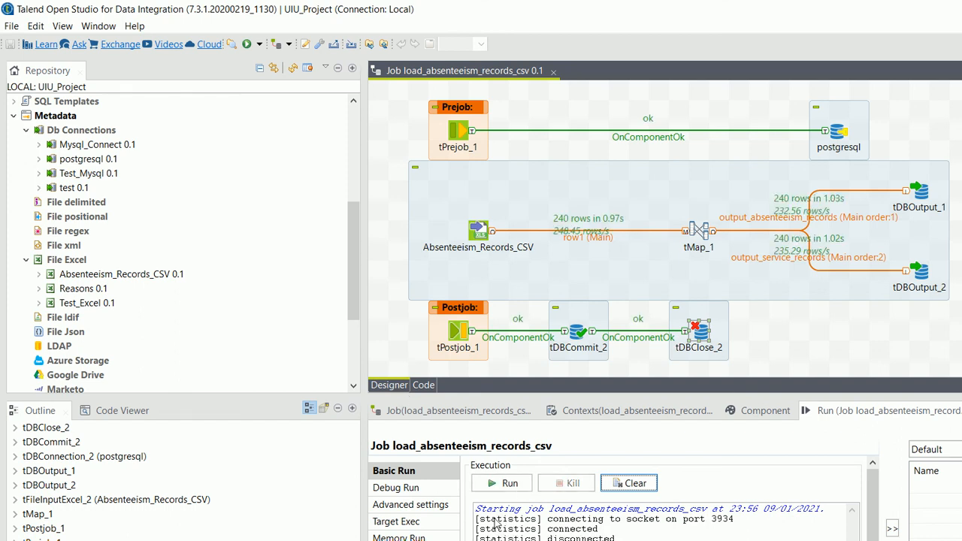
# Open the Absenteeism_Records_CSV workbook in Excel, check its first and last Record ID values, and return to pgAdmin.
pyautogui.click(476, 527)
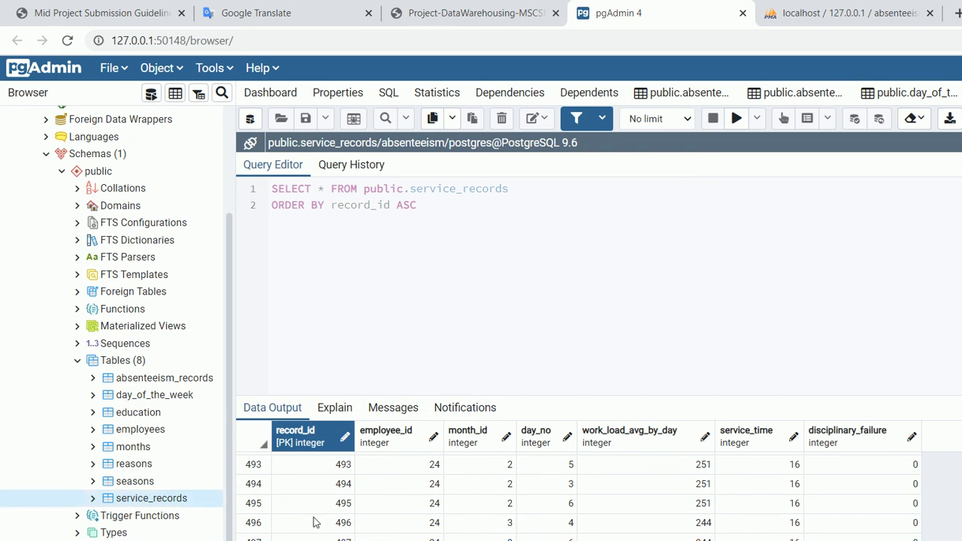
pyautogui.press('super+e')
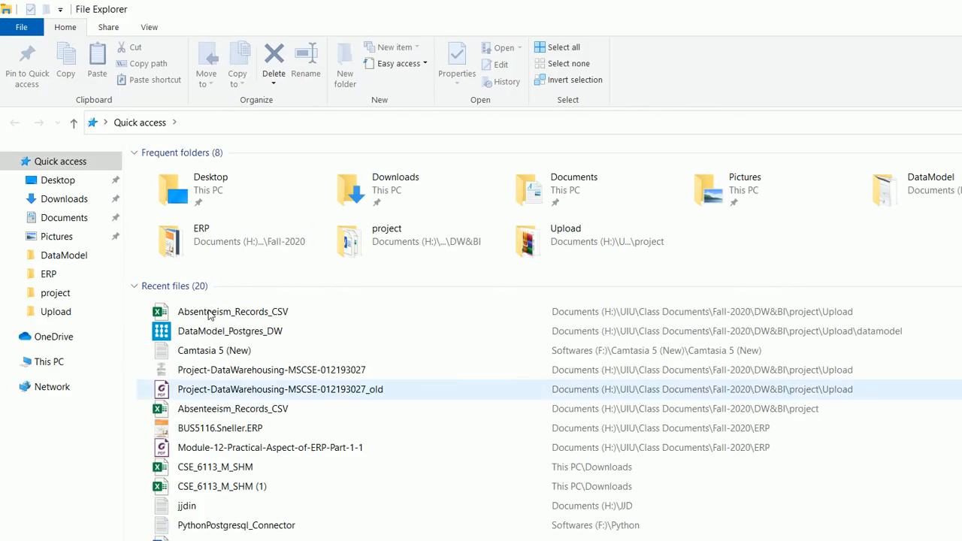
pyautogui.doubleClick(269, 313)
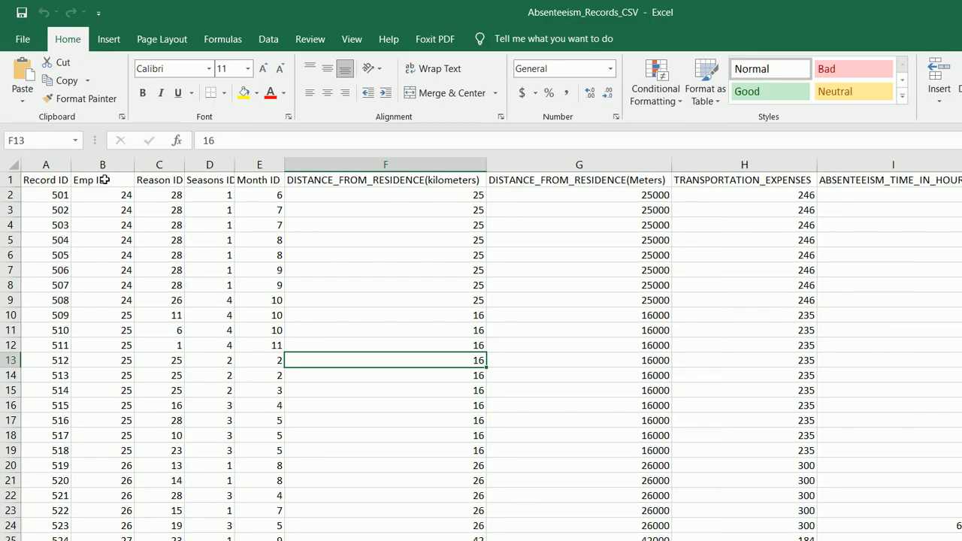
pyautogui.click(45, 194)
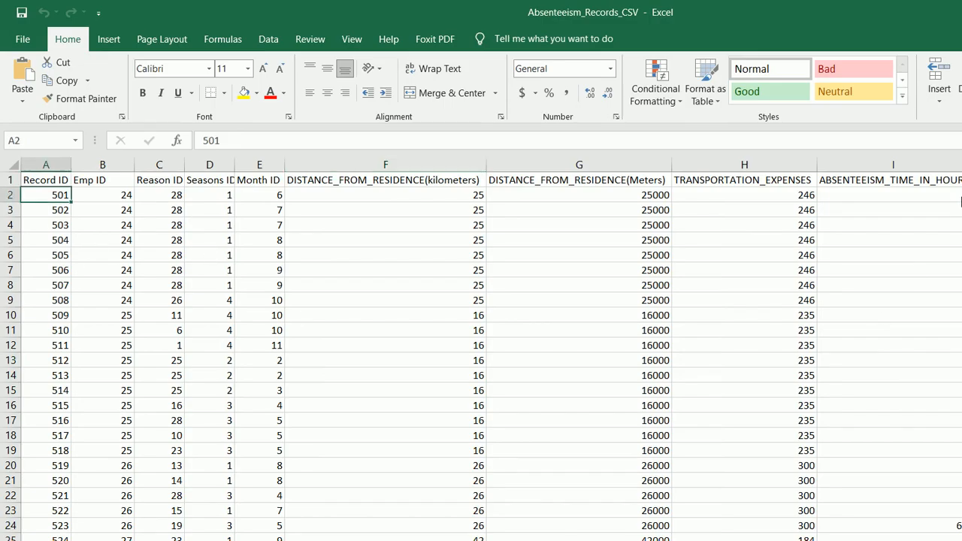
pyautogui.moveTo(960, 325); pyautogui.dragTo(958, 496)
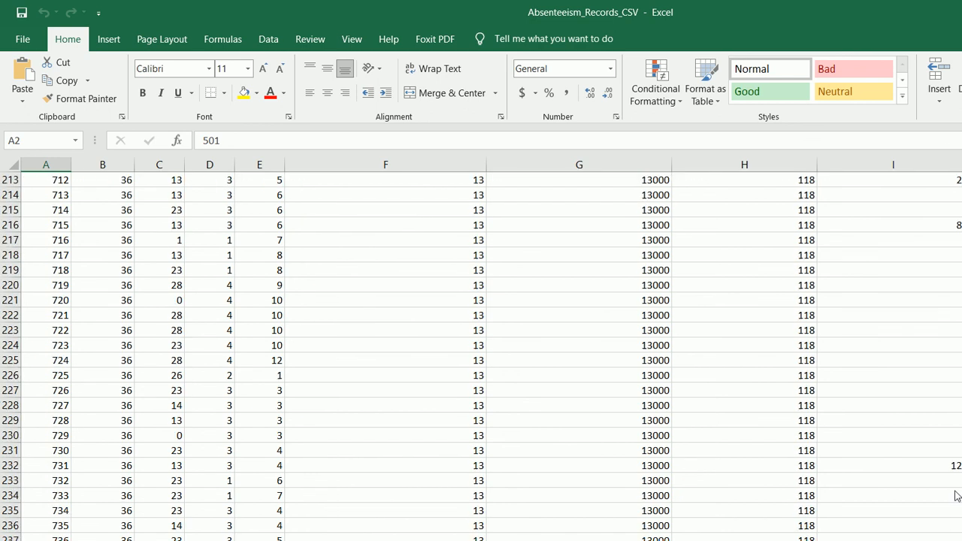
pyautogui.click(39, 484)
pyautogui.click(953, 7)
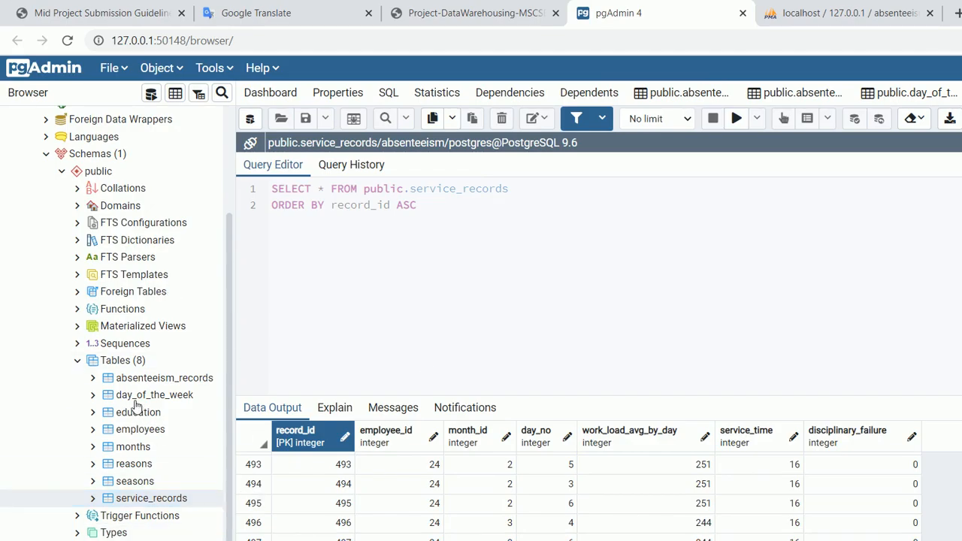
# Display all rows of the service_records table and check its last loaded records.
pyautogui.rightClick(135, 407)
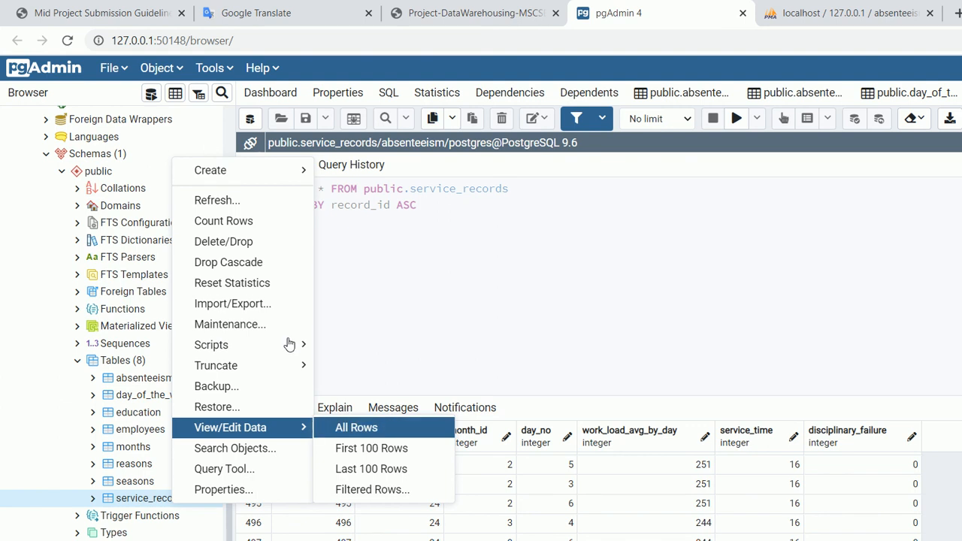
pyautogui.press('Return')
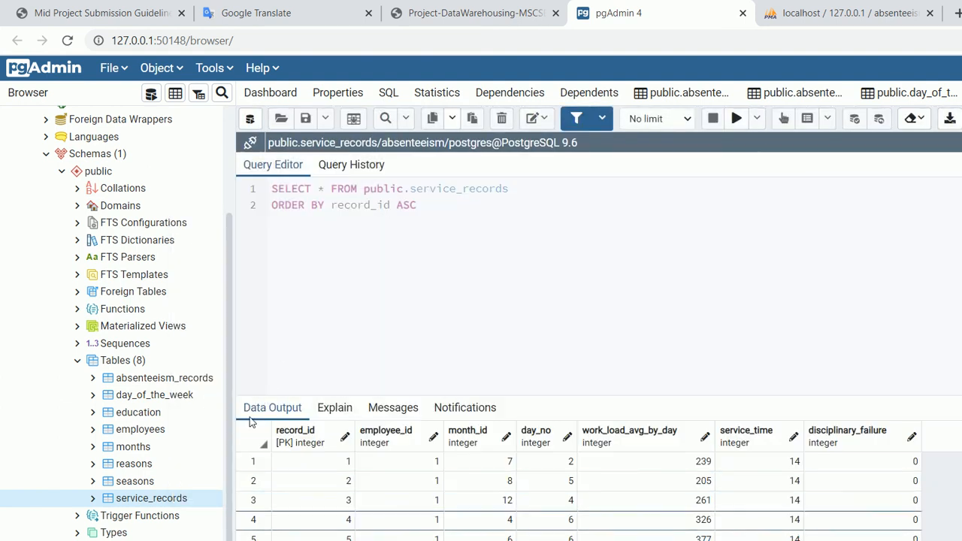
pyautogui.moveTo(957, 369); pyautogui.dragTo(956, 515)
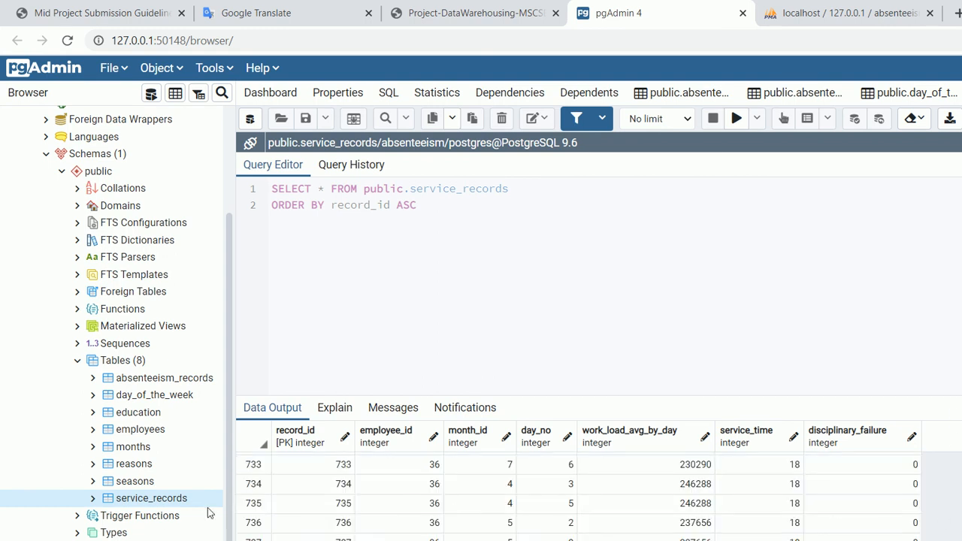
pyautogui.click(274, 485)
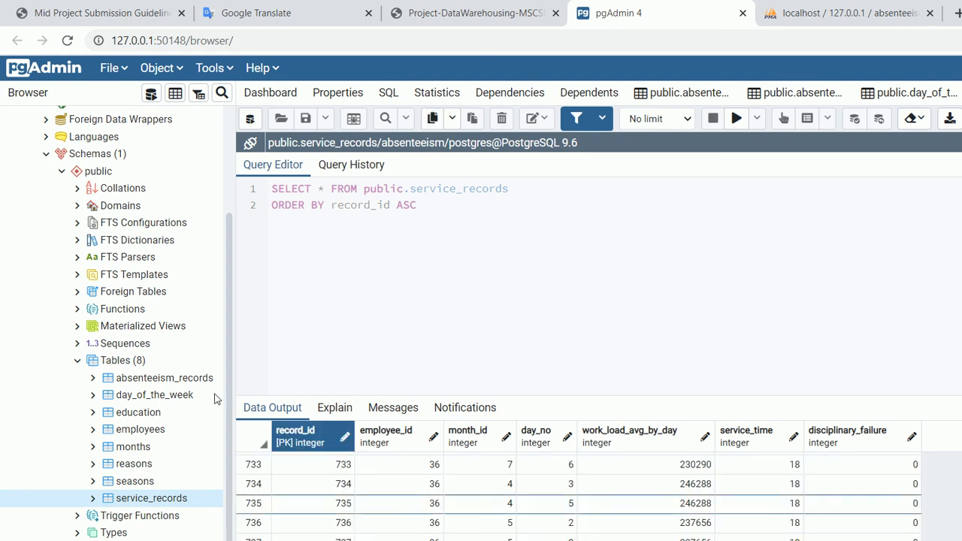
# Display all rows of the absenteeism_records table and check the record IDs and distances of its last records.
pyautogui.click(182, 378)
pyautogui.rightClick(182, 379)
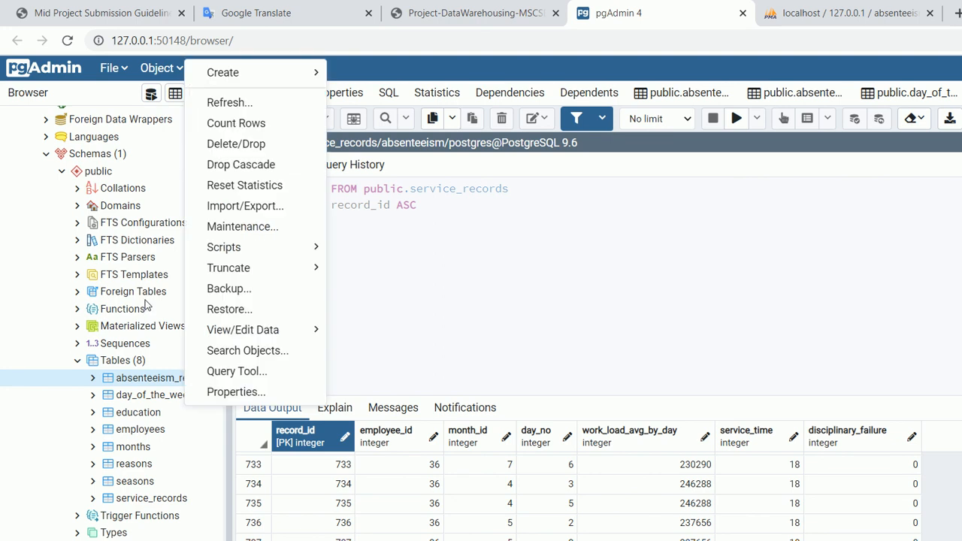
pyautogui.moveTo(300, 330)
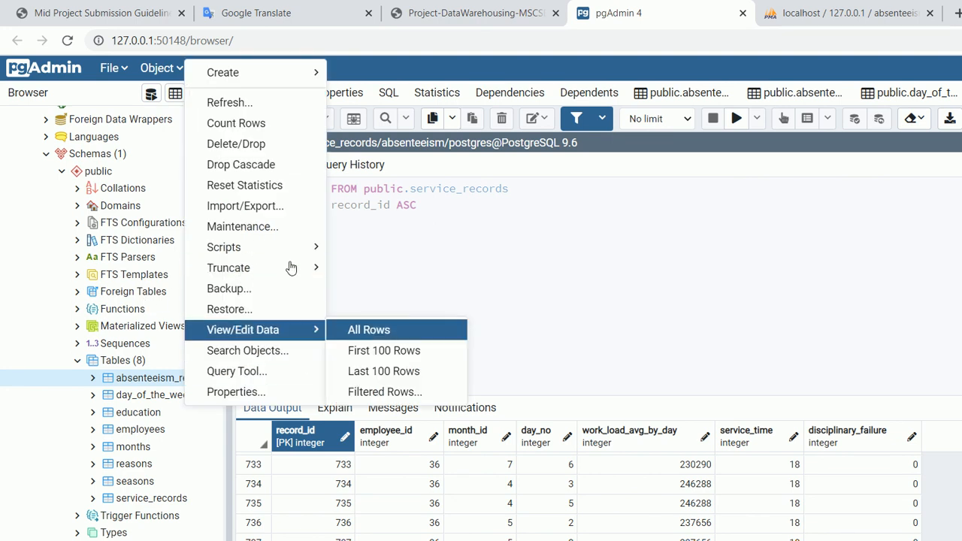
pyautogui.click(363, 332)
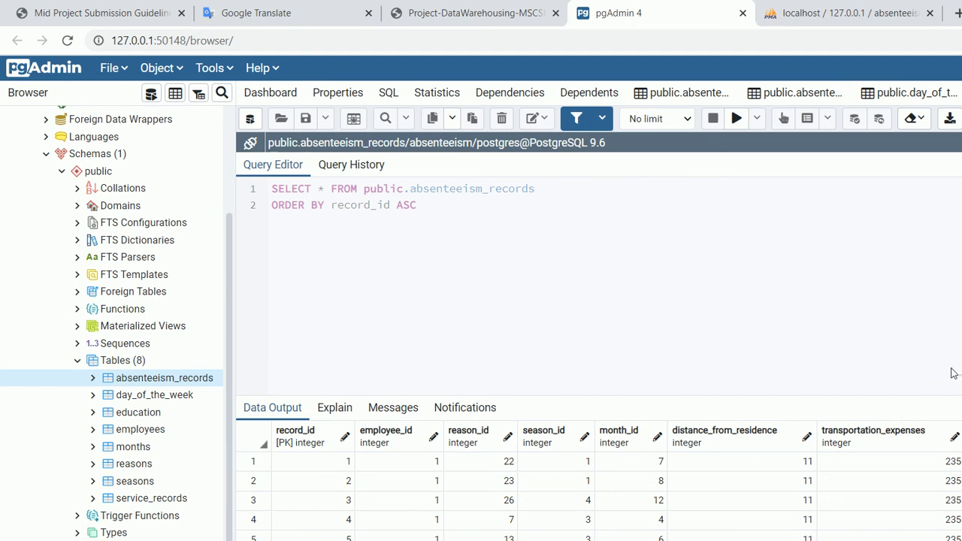
pyautogui.moveTo(958, 459); pyautogui.dragTo(959, 513)
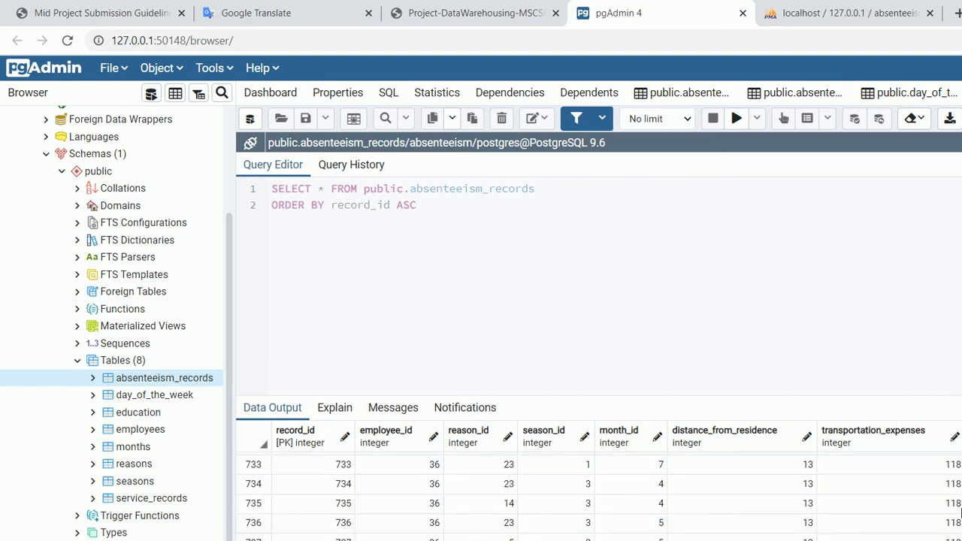
pyautogui.click(260, 484)
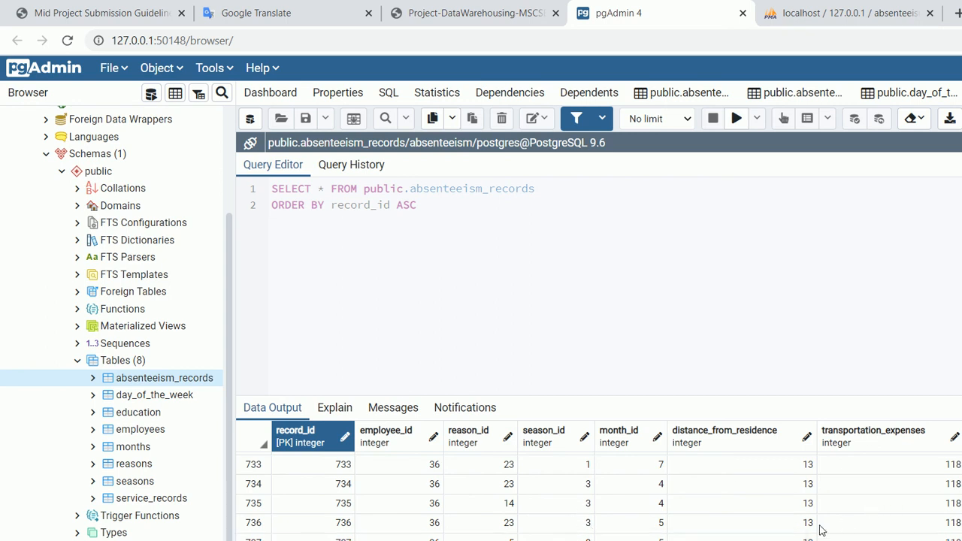
# Read the Business Intelligence and Analytics section of the project report PDF, glancing back at the tables in pgAdmin.
pyautogui.press('F10')
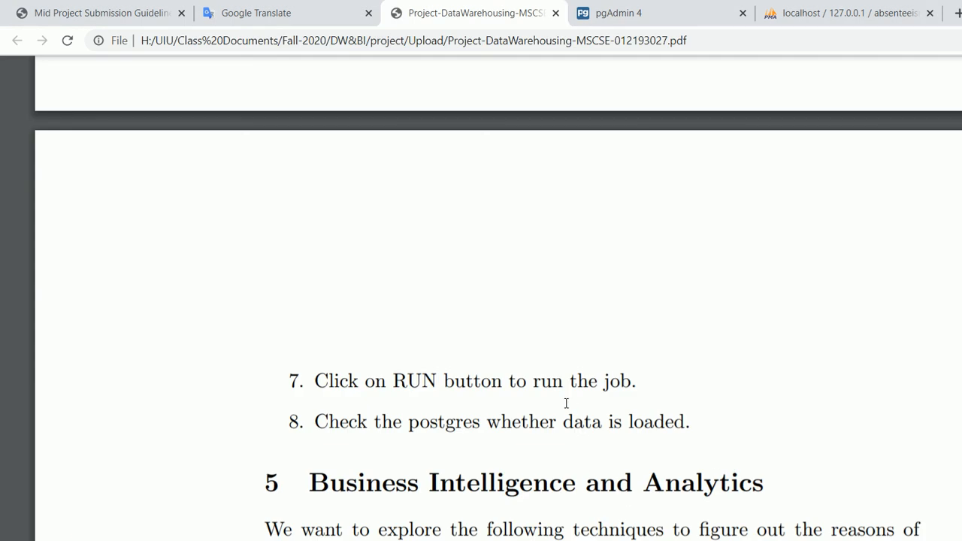
pyautogui.scroll(-3, 566, 404)
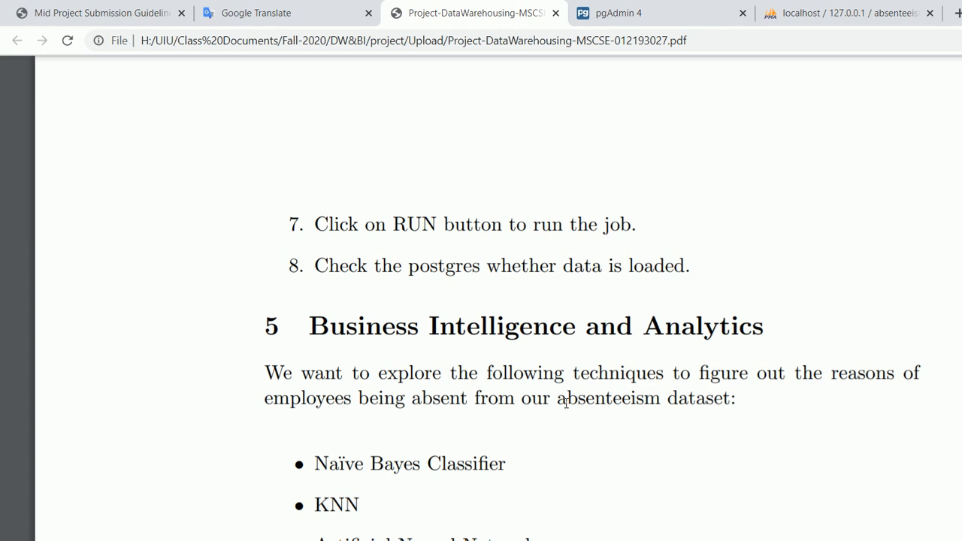
pyautogui.click(593, 12)
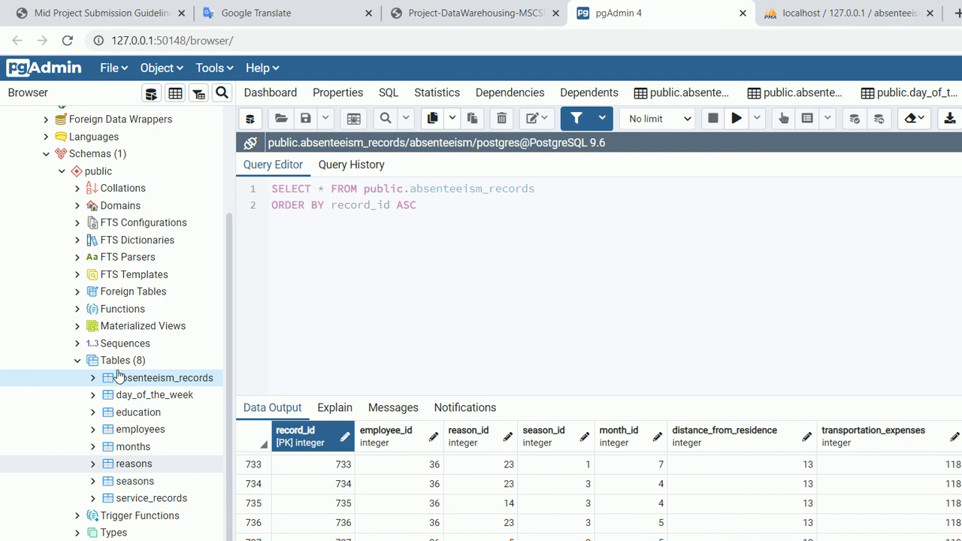
pyautogui.click(118, 376)
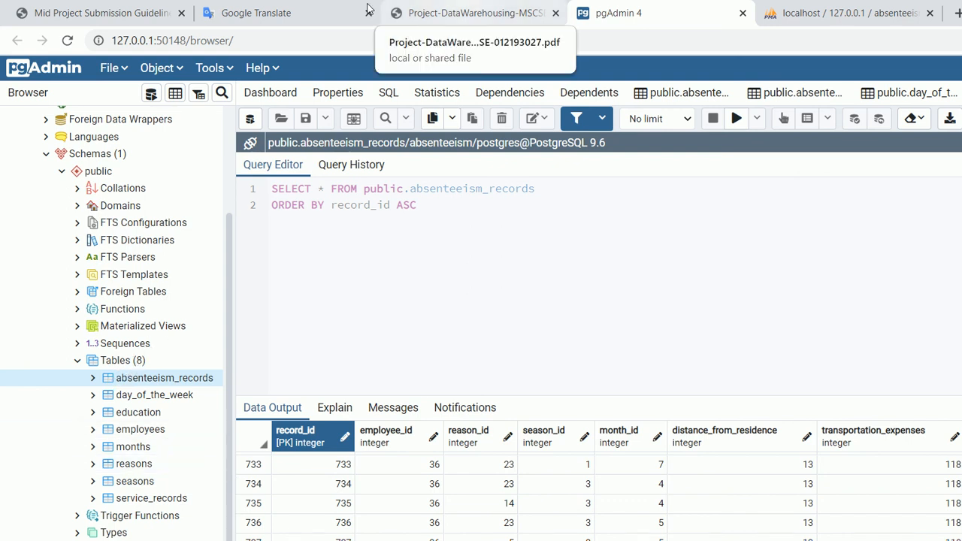
pyautogui.click(370, 11)
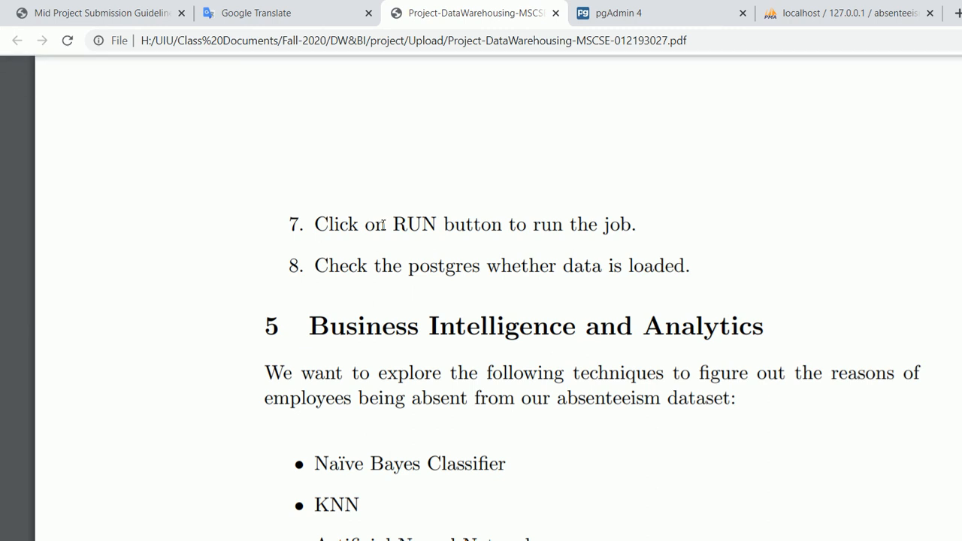
pyautogui.scroll(-3, 382, 225)
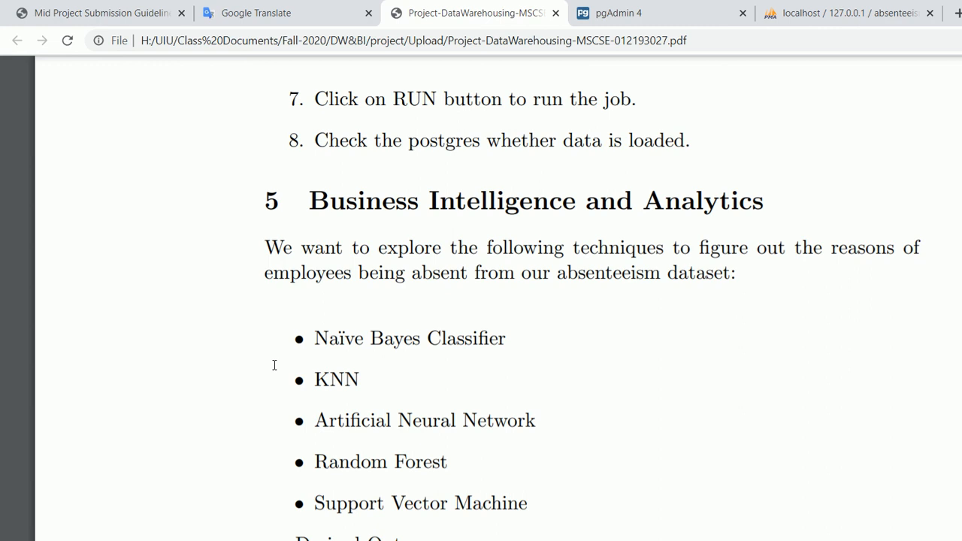
pyautogui.scroll(-3, 275, 366)
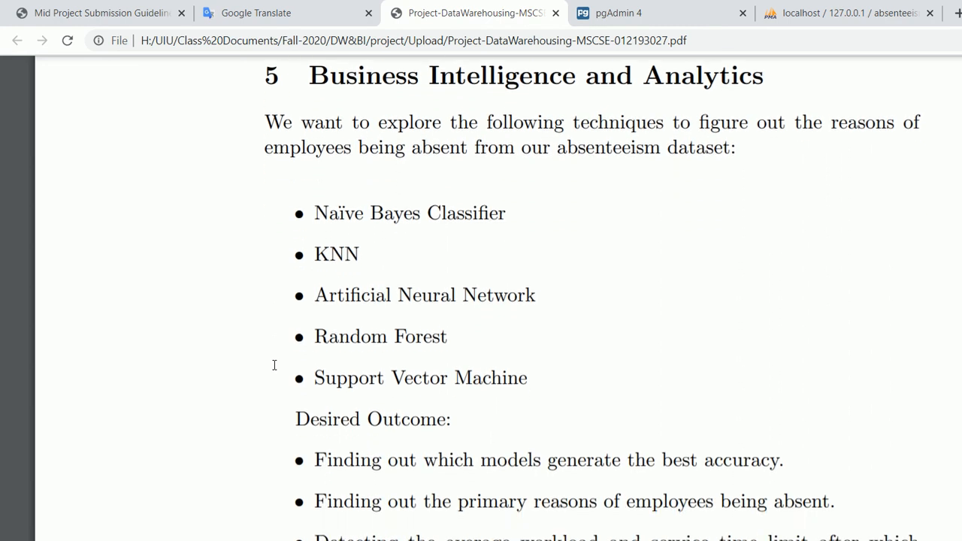